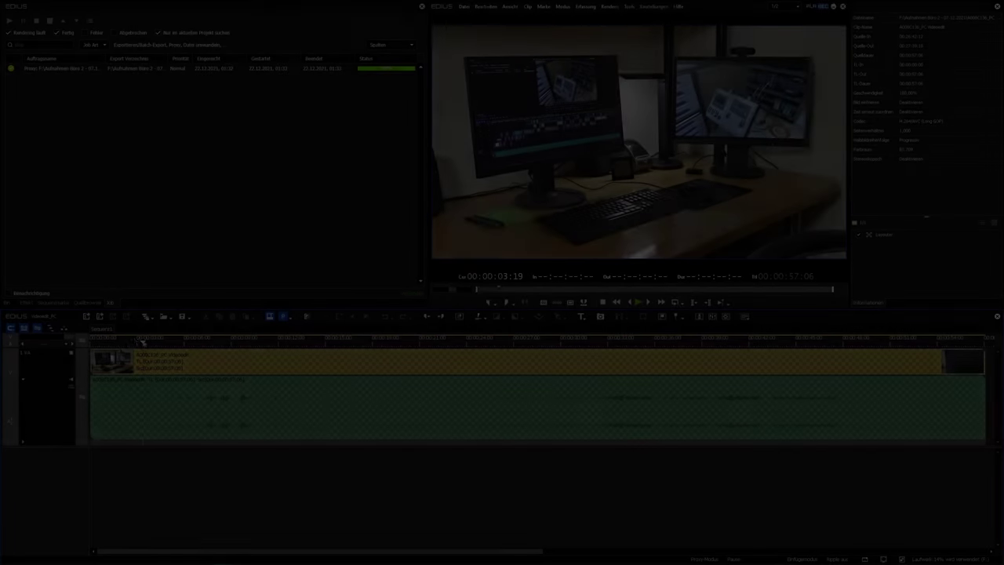
# Disable proxy mode and move the playhead to about 5 seconds.
pyautogui.click(283, 316)
pyautogui.click(184, 341)
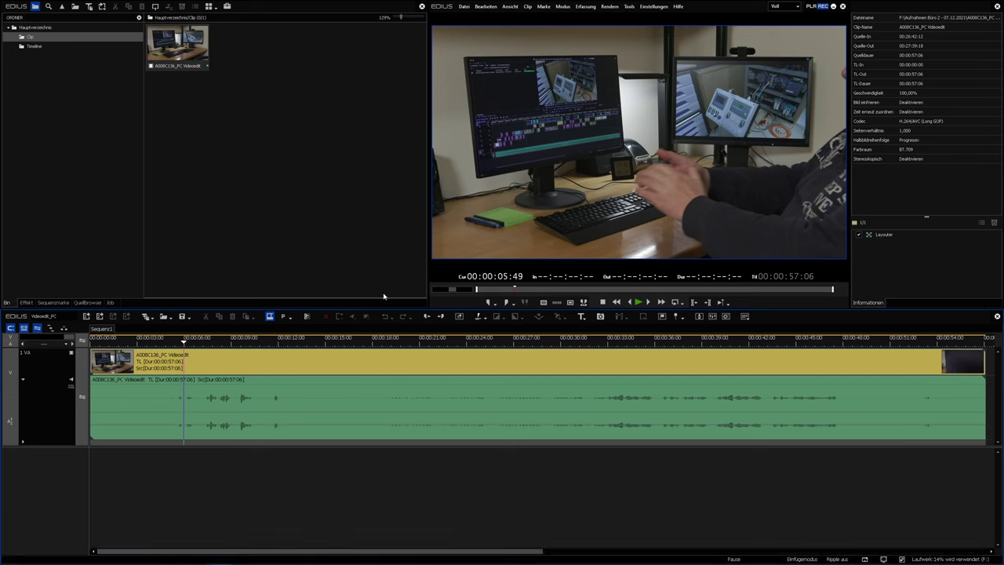
# View the EDIUS version info (10.21.8061), close it, and return the playhead near the start.
pyautogui.click(675, 6)
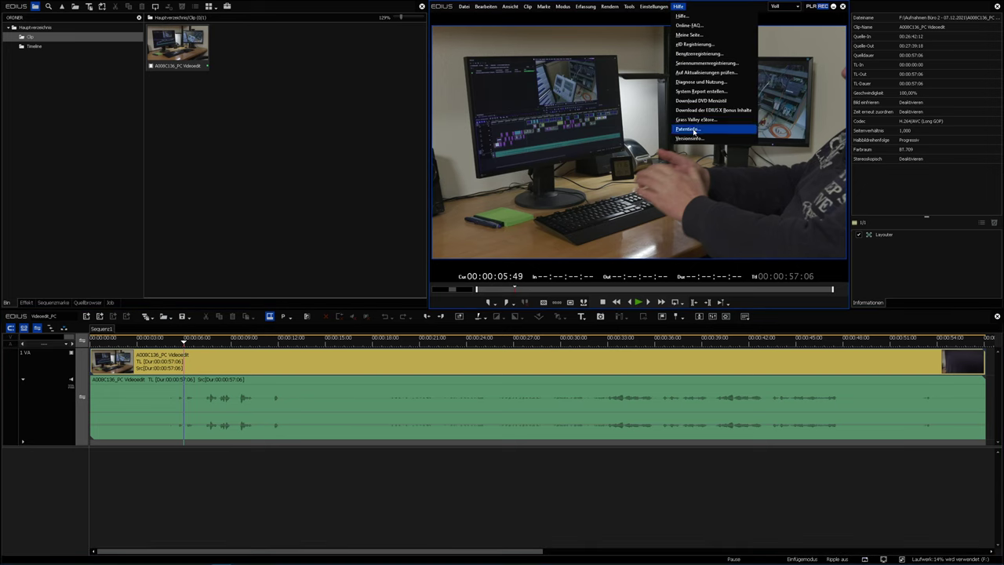
pyautogui.click(684, 131)
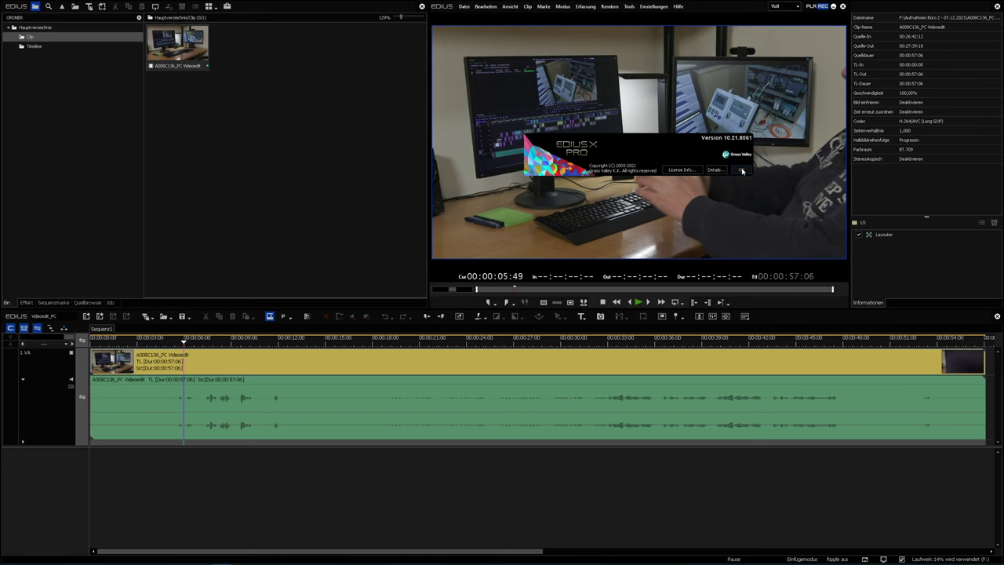
pyautogui.click(742, 170)
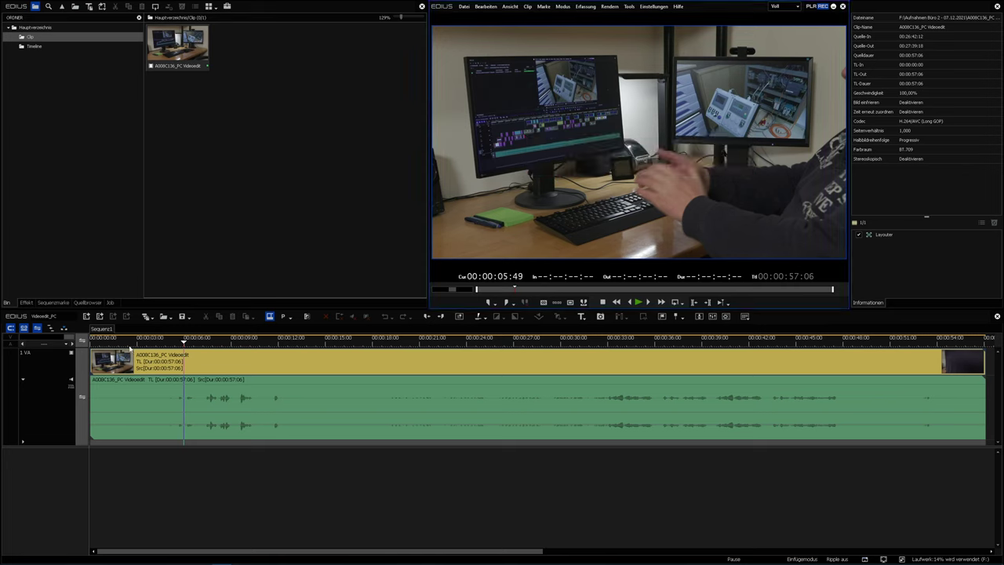
pyautogui.click(134, 342)
pyautogui.click(653, 6)
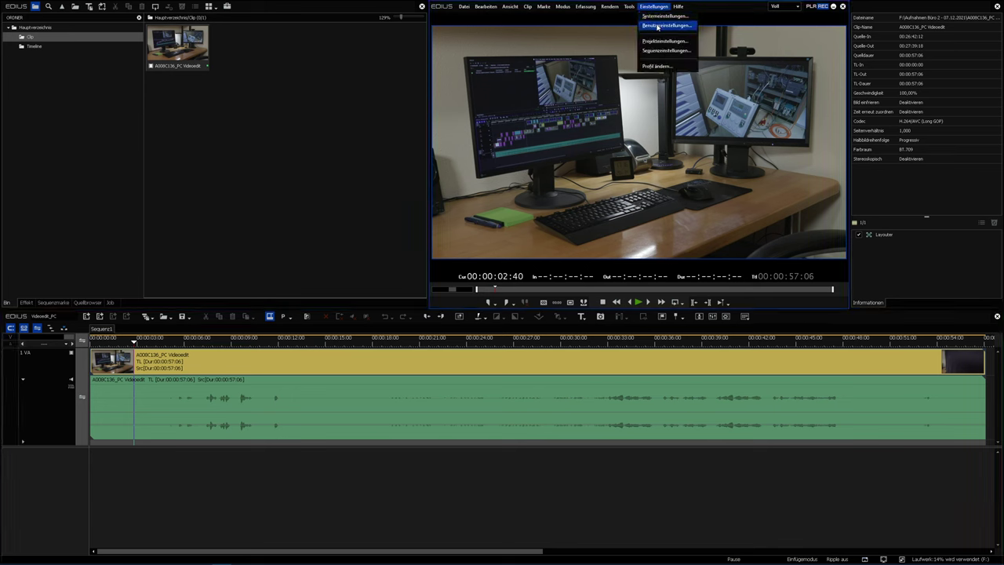
pyautogui.click(664, 41)
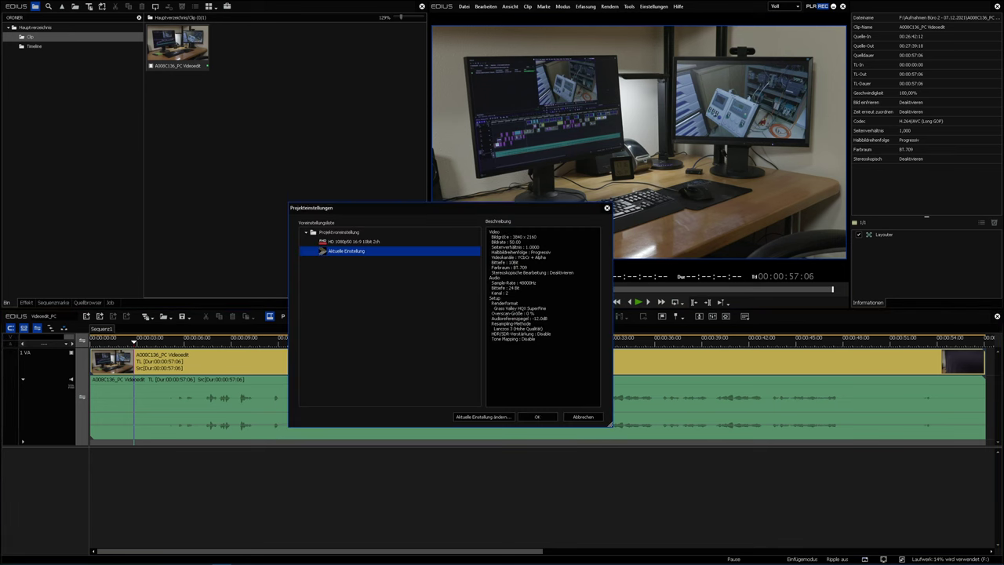
pyautogui.click(473, 418)
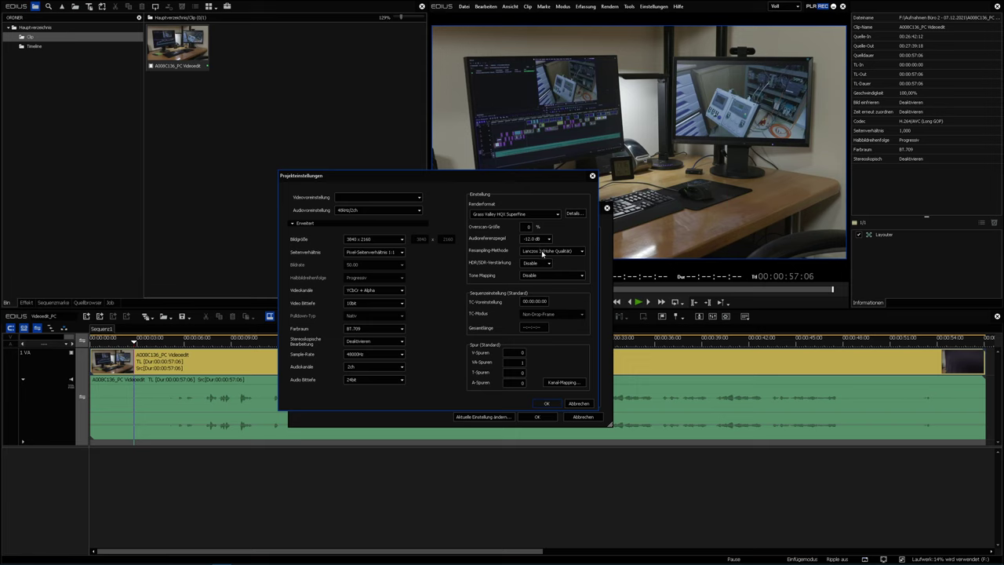
pyautogui.click(576, 403)
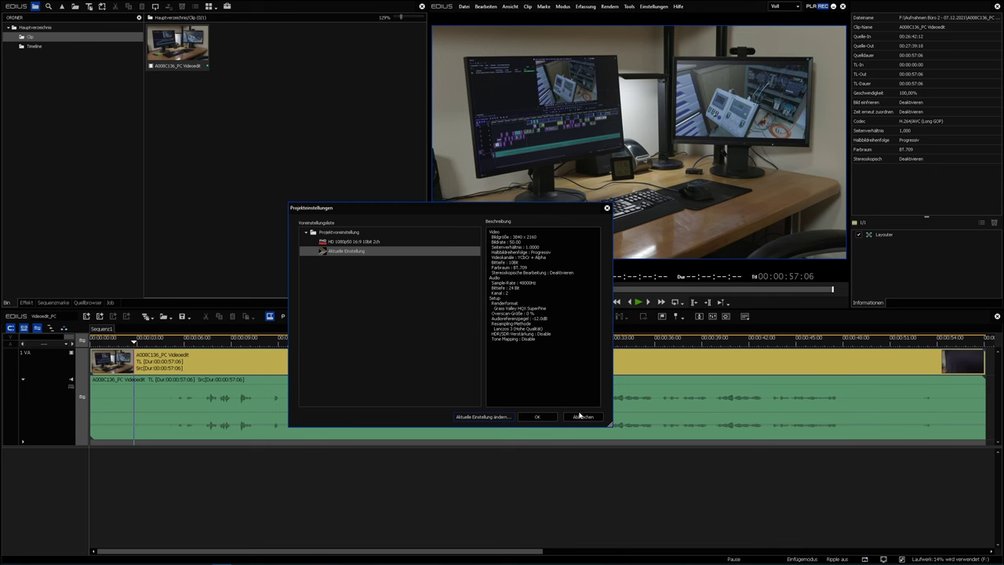
pyautogui.click(583, 418)
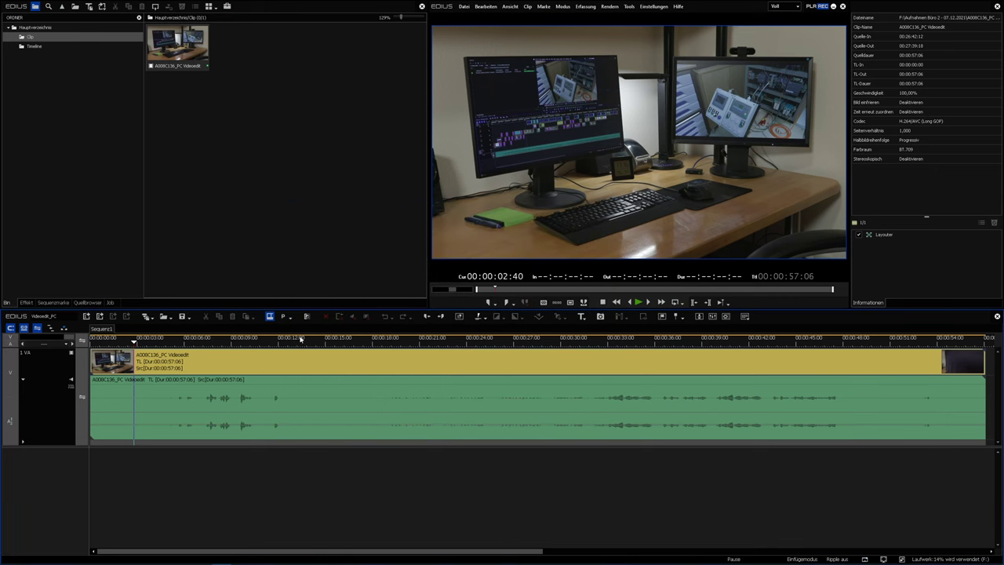
pyautogui.click(276, 339)
pyautogui.click(260, 365)
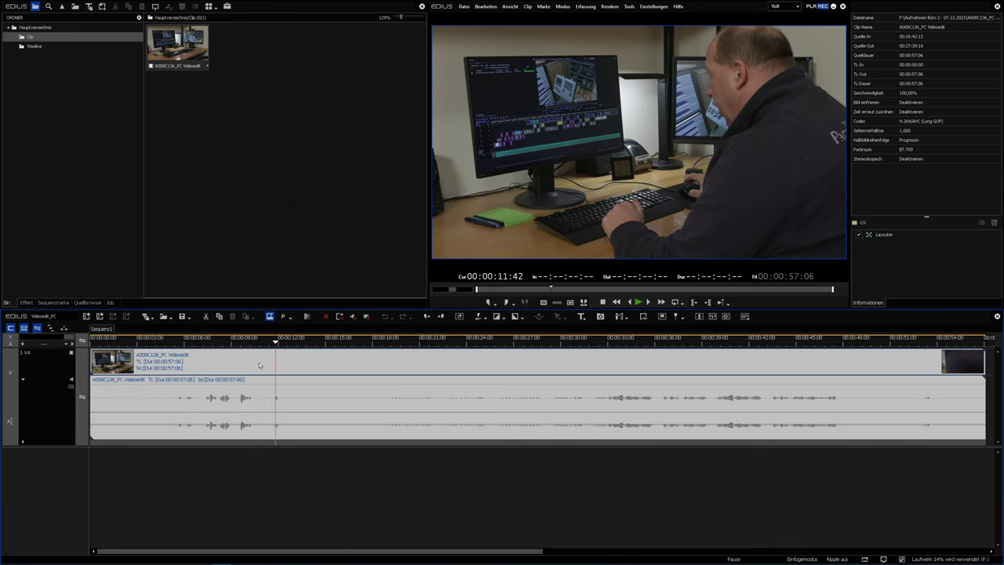
pyautogui.rightClick(259, 364)
pyautogui.click(274, 352)
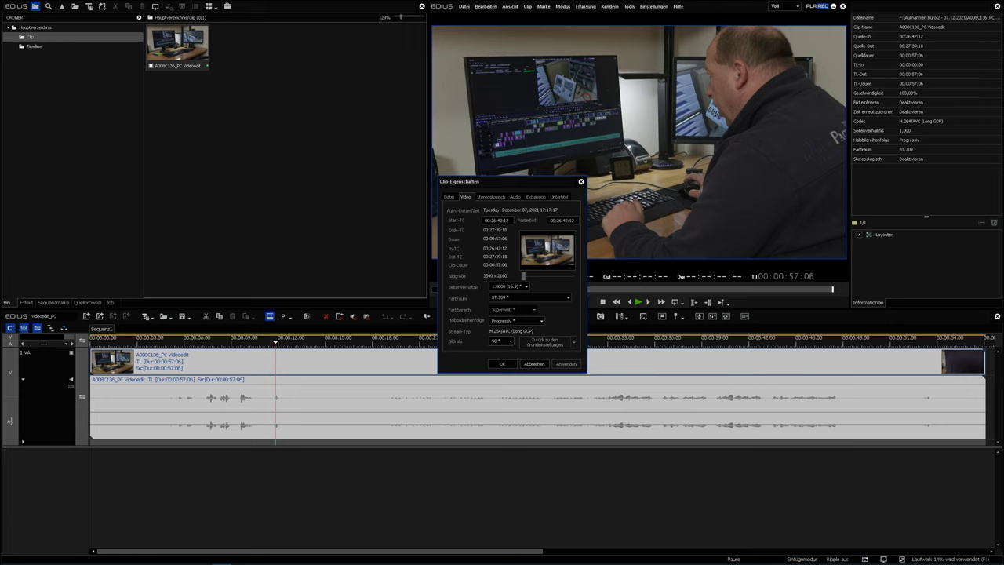
pyautogui.click(449, 197)
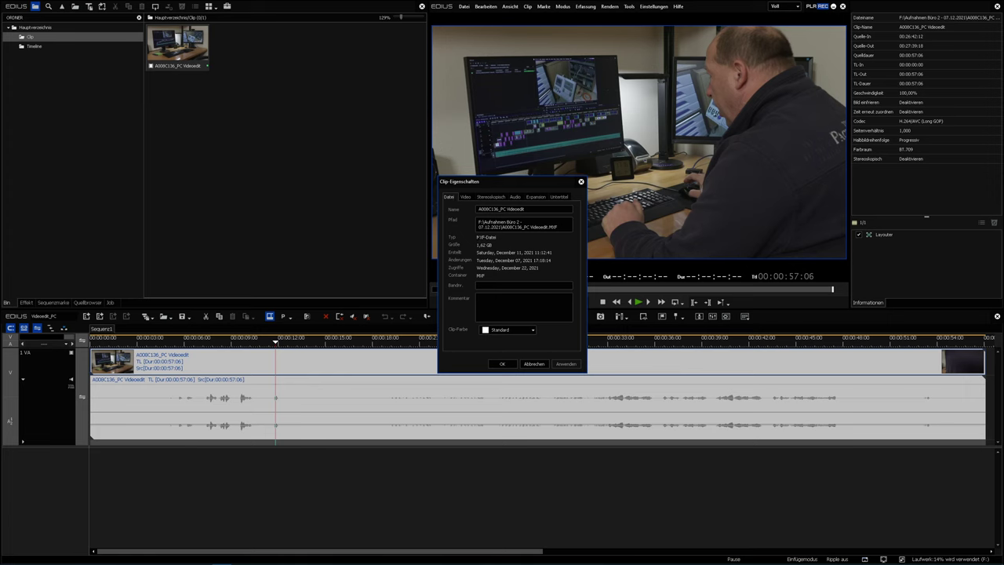
pyautogui.click(535, 197)
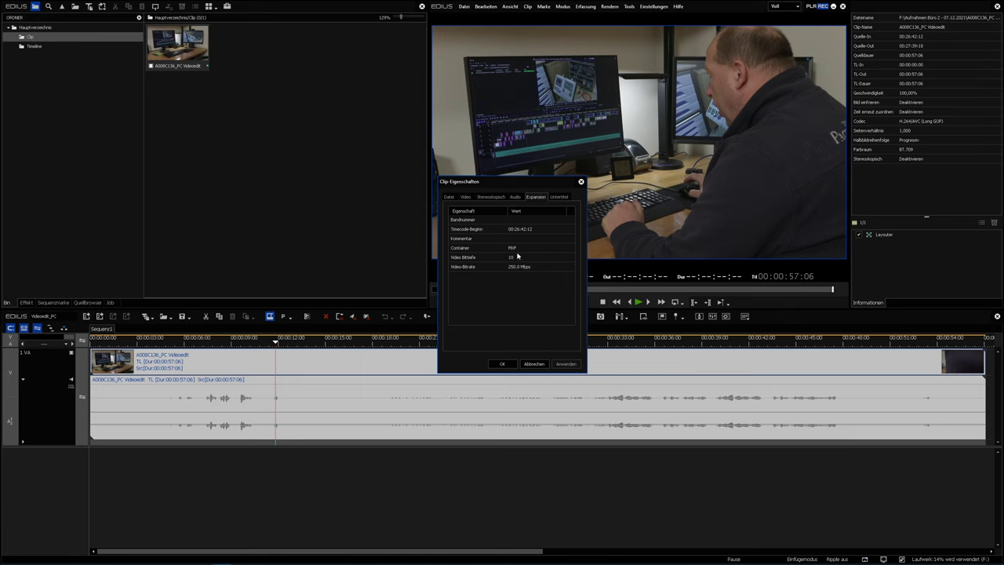
pyautogui.click(469, 198)
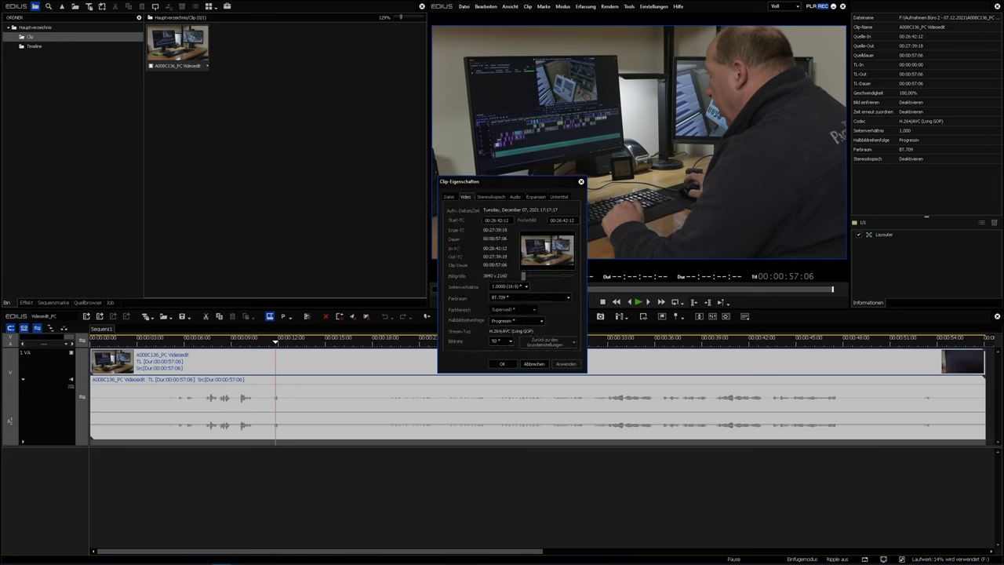
pyautogui.click(530, 363)
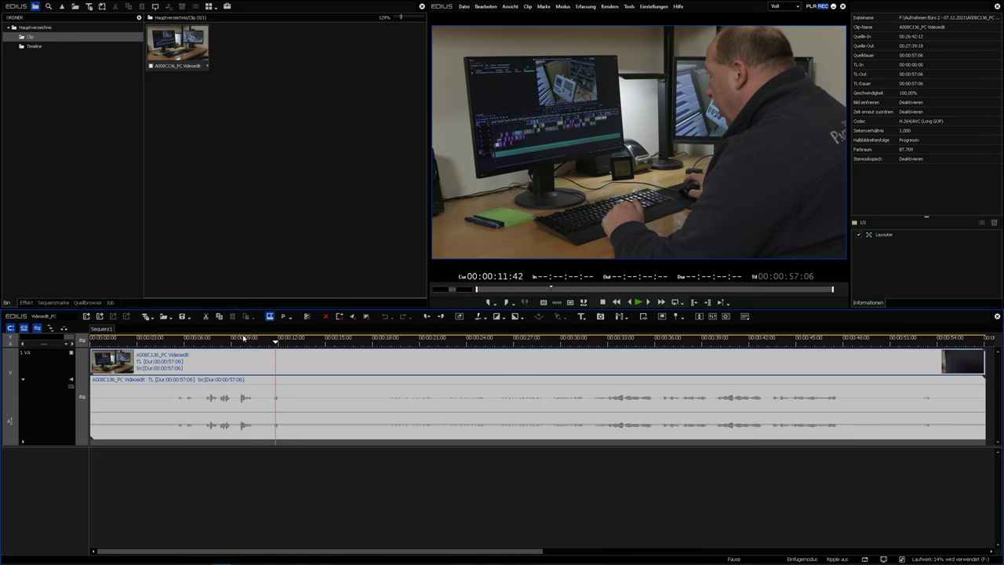
pyautogui.click(204, 339)
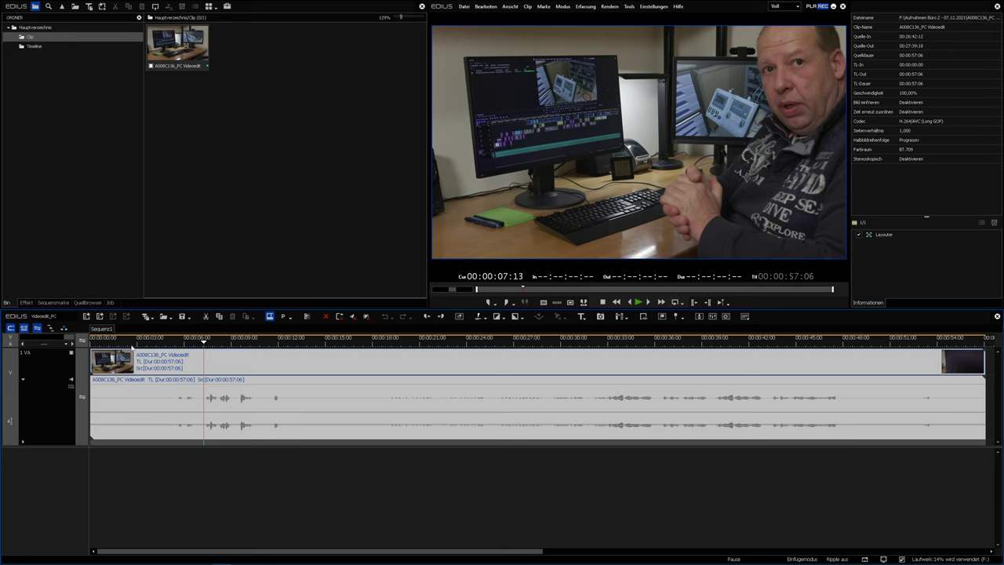
# Keep preview quality at Voll and play the timeline from about 00:00:02:07.
pyautogui.click(132, 340)
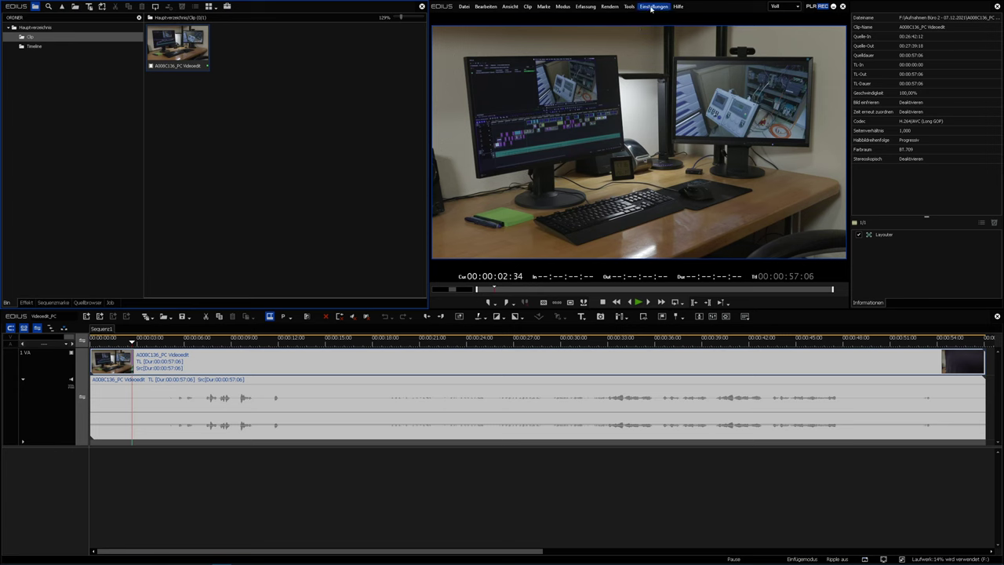
pyautogui.click(785, 7)
pyautogui.click(785, 8)
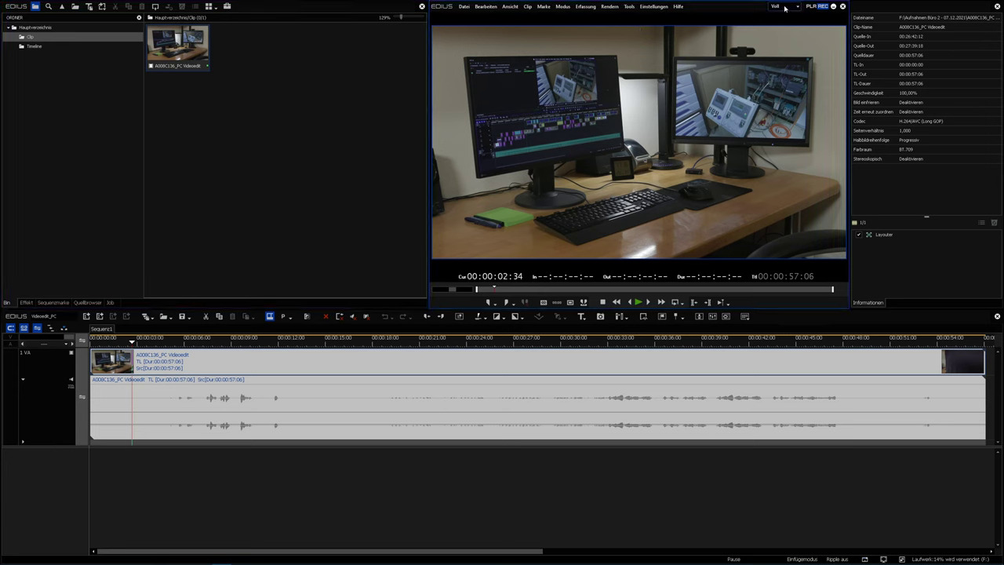
pyautogui.click(124, 340)
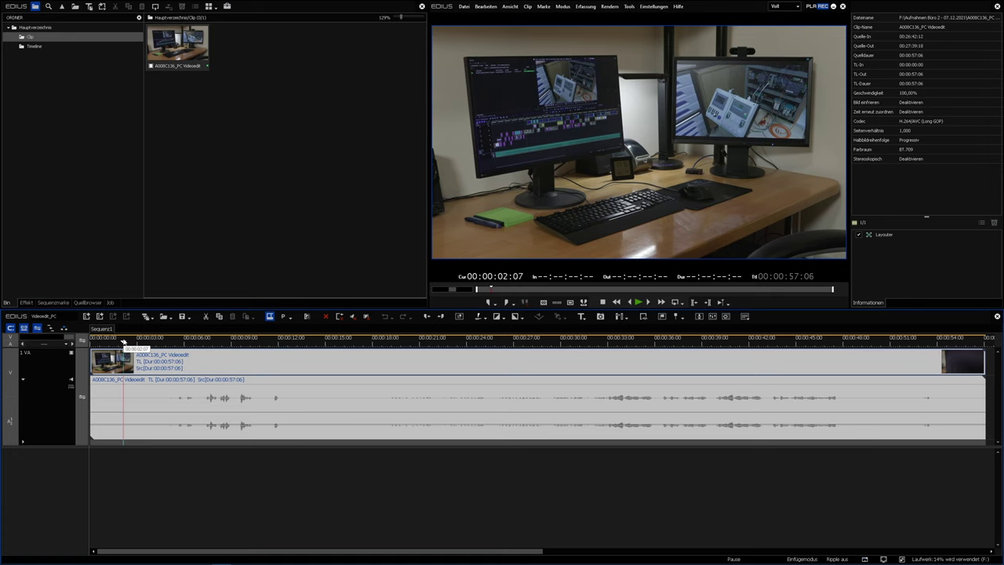
pyautogui.press('space')
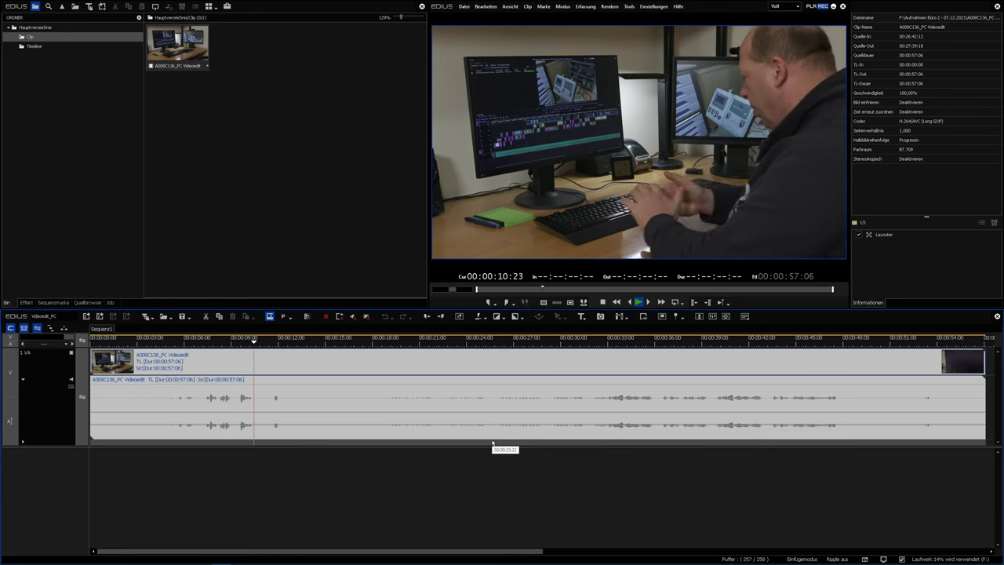
pyautogui.press('space')
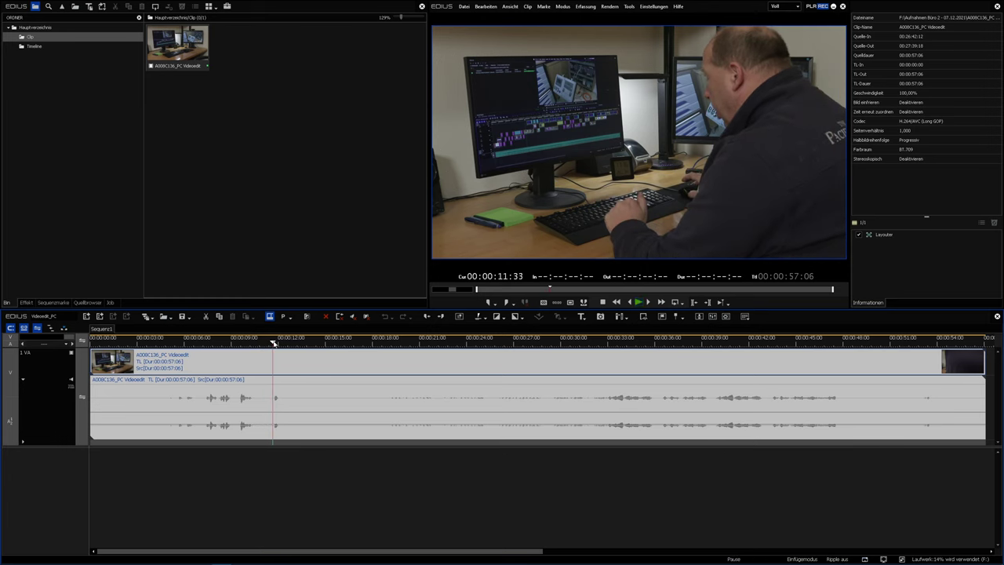
# Set the preview resolution to 1/2 and play through part of the clip from about 2 seconds.
pyautogui.moveTo(210, 340); pyautogui.dragTo(132, 340)
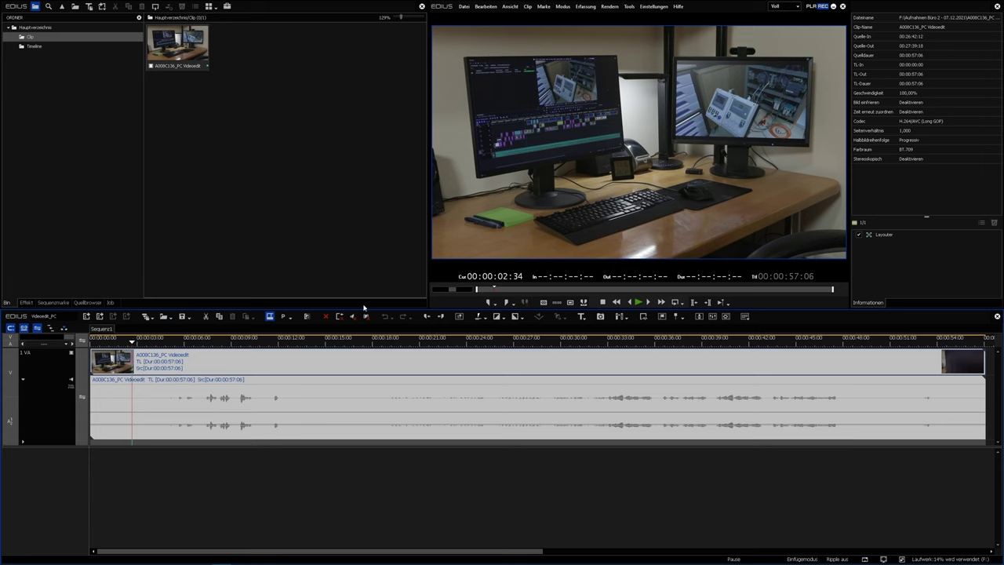
pyautogui.click(773, 5)
pyautogui.click(779, 38)
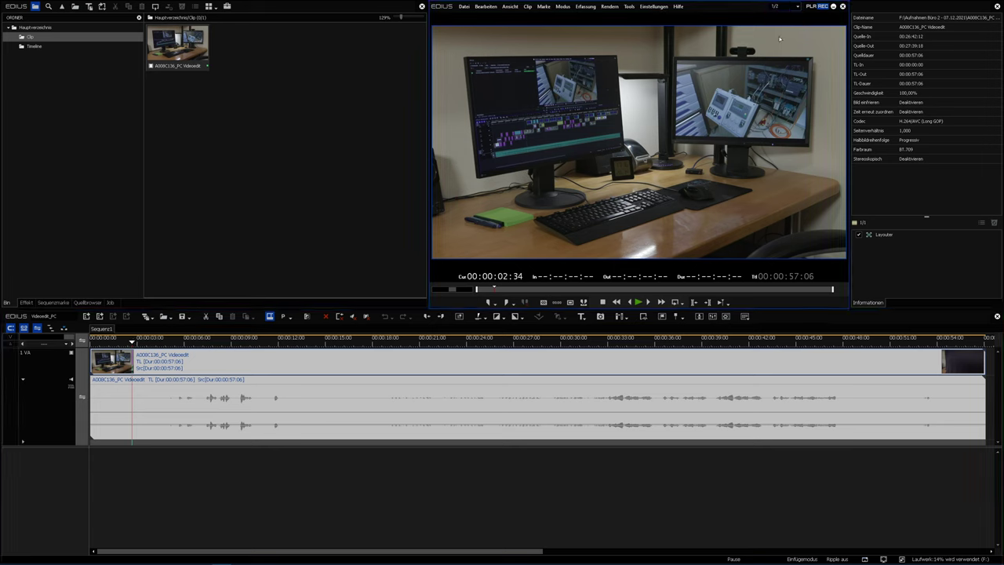
pyautogui.press('space')
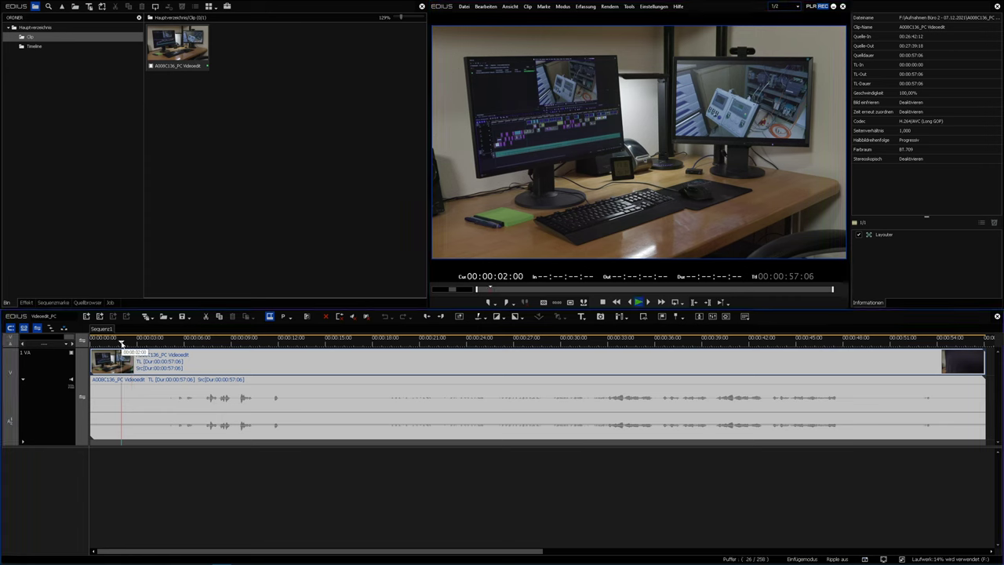
pyautogui.click(345, 338)
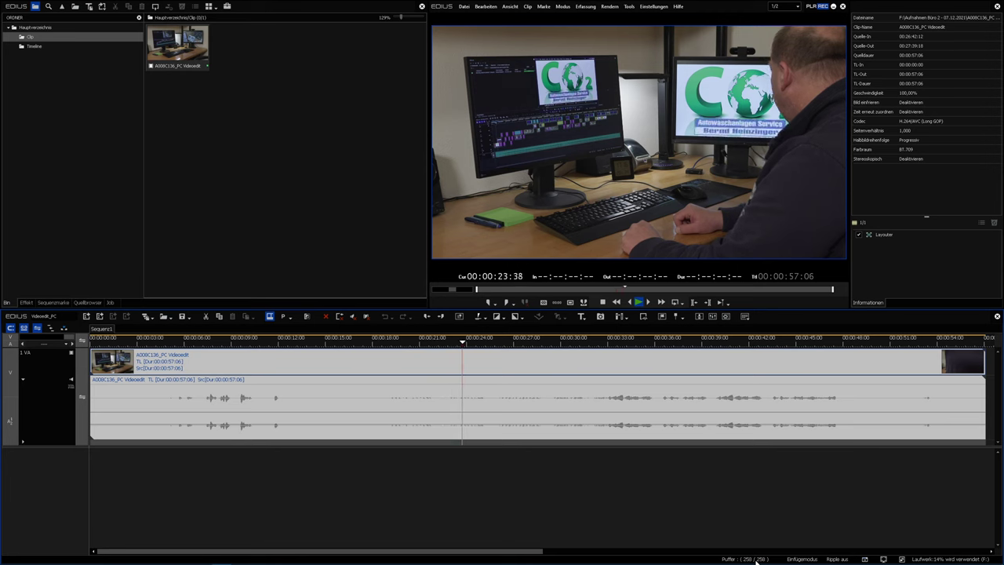
pyautogui.press('space')
# Reset the preview resolution to Voll, re-enable proxy mode, and play from about 6 seconds.
pyautogui.click(780, 7)
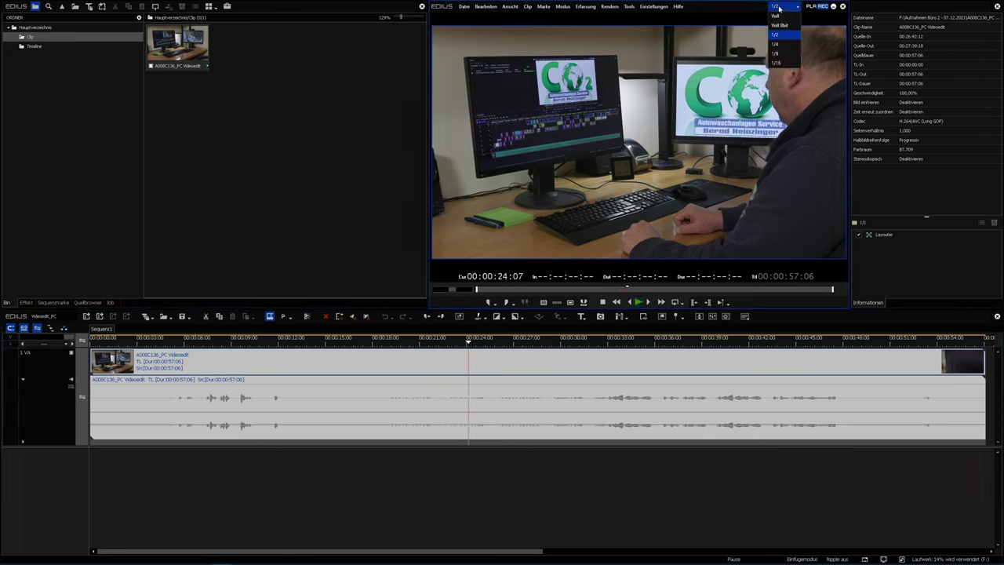
pyautogui.click(776, 16)
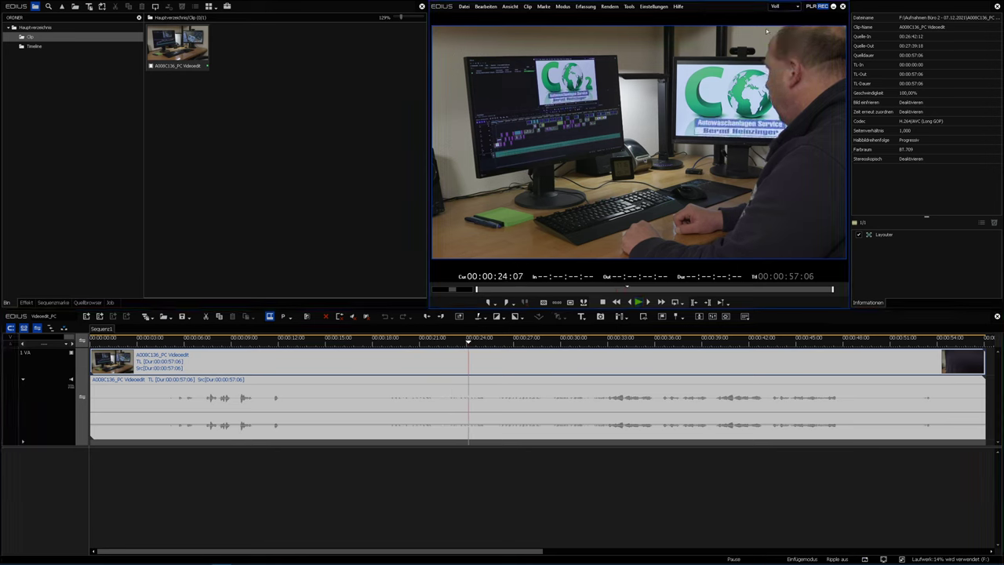
pyautogui.click(284, 317)
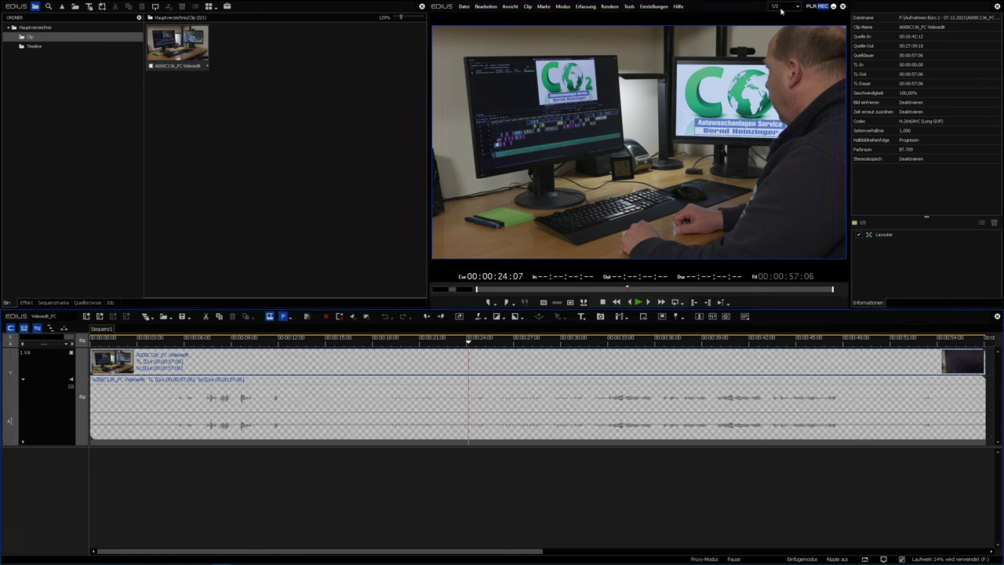
pyautogui.click(163, 339)
pyautogui.click(785, 7)
pyautogui.click(784, 21)
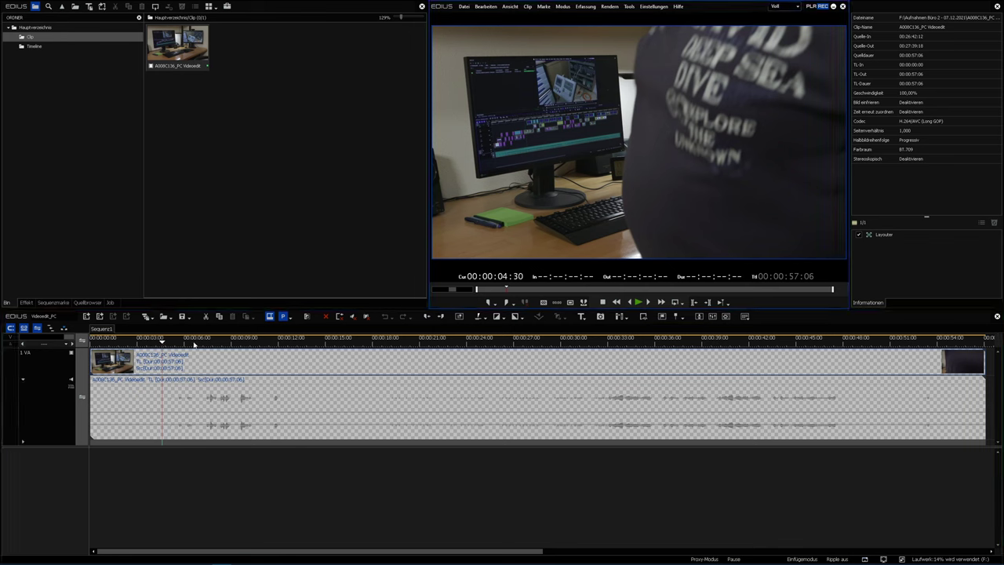
pyautogui.click(194, 339)
pyautogui.press('space')
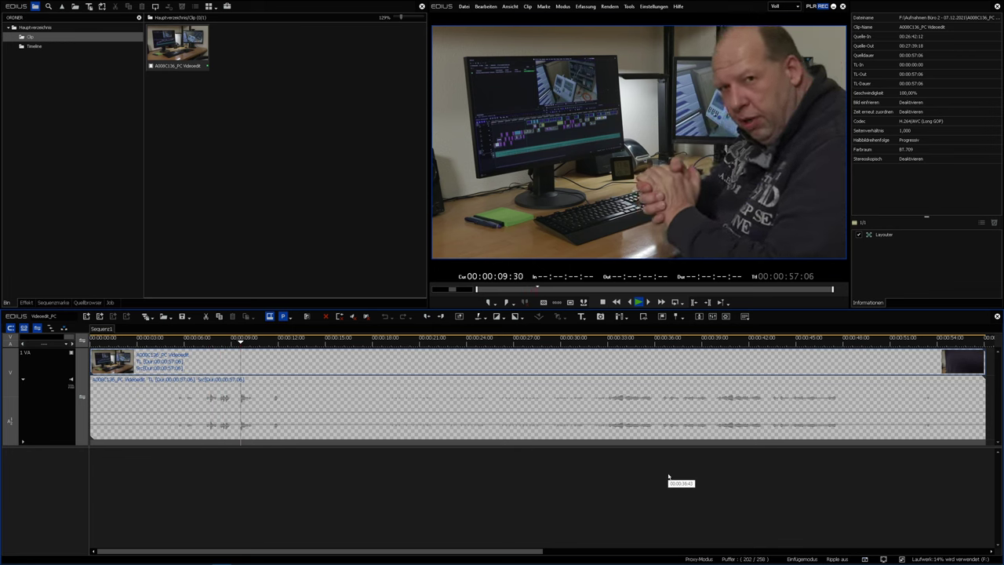
# Switch preview quality to 1/2 and play the sequence from about 5 seconds.
pyautogui.moveTo(756, 554)
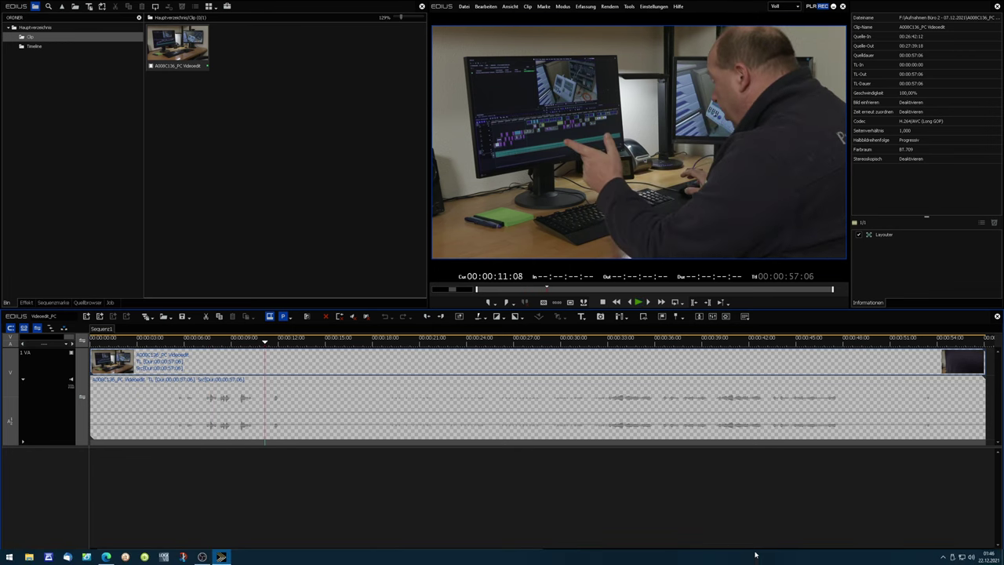
pyautogui.click(783, 7)
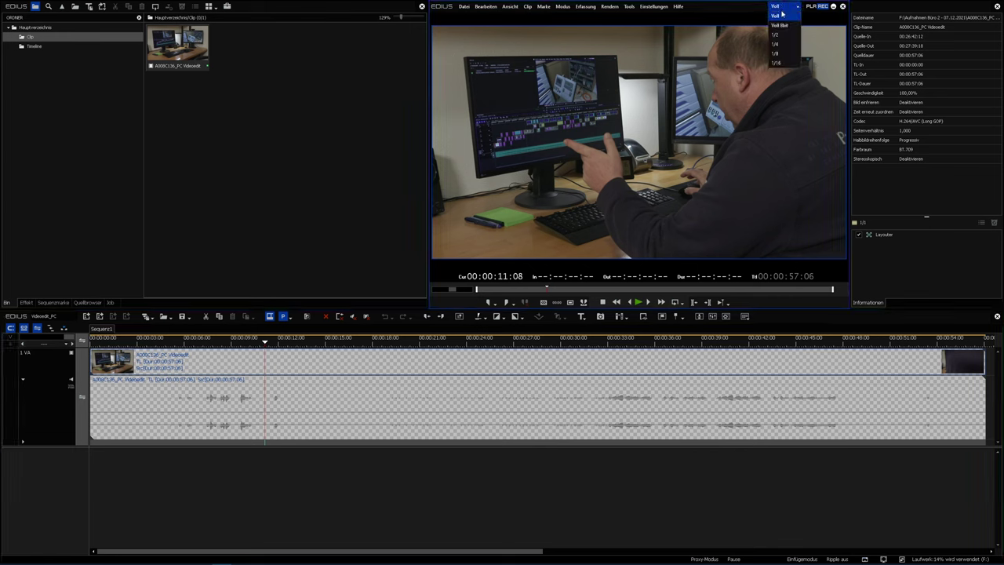
pyautogui.click(778, 36)
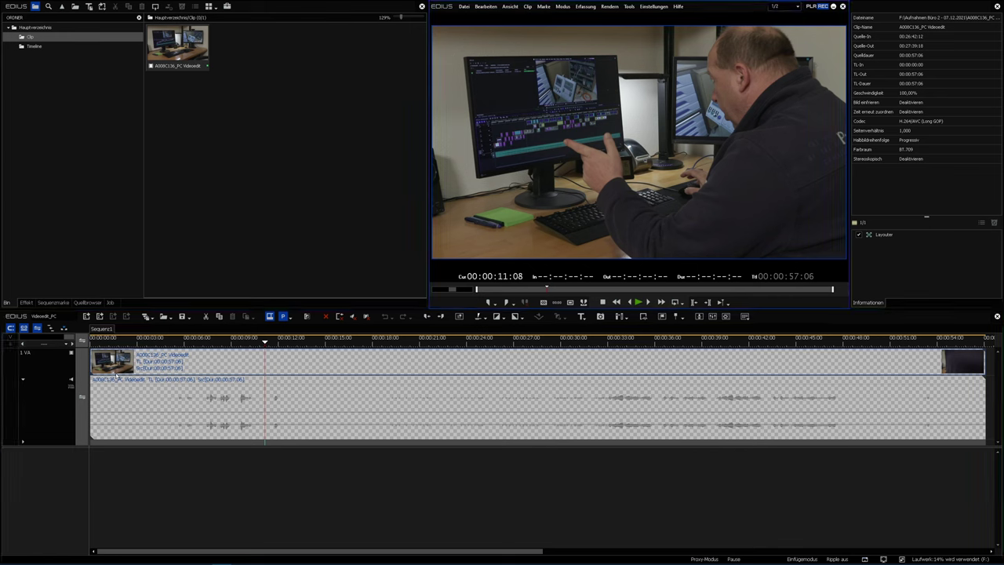
pyautogui.click(171, 344)
pyautogui.press('space')
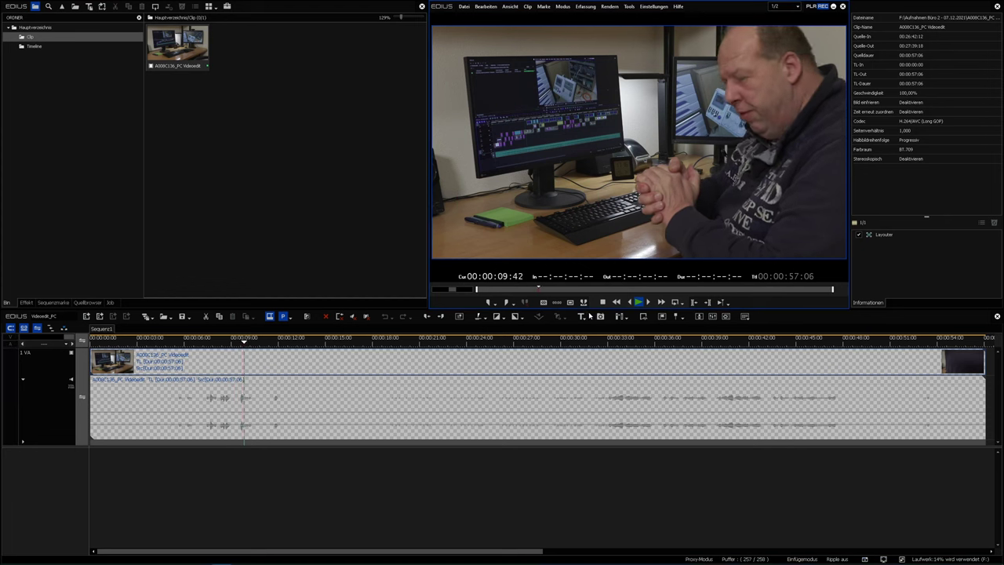
pyautogui.press('space')
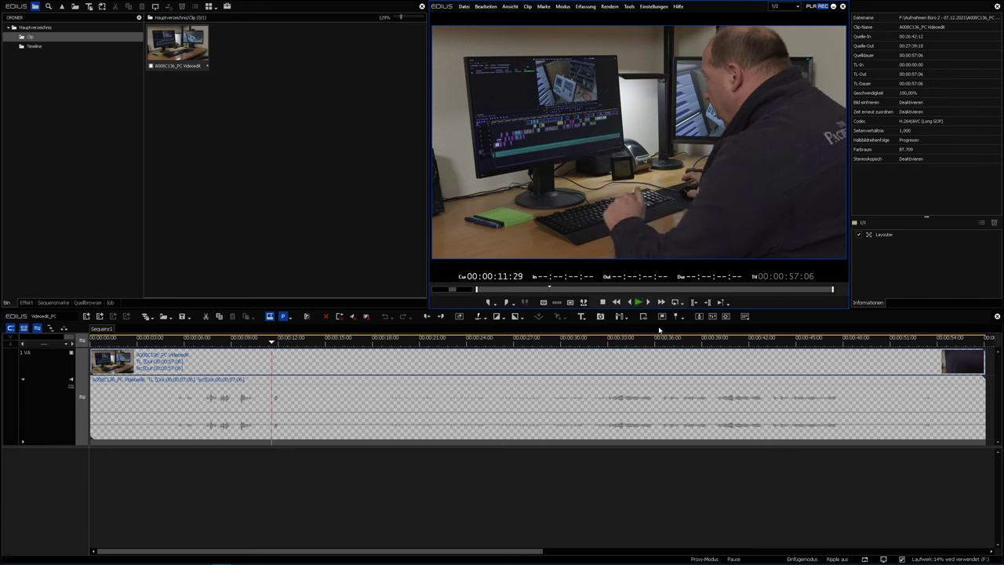
# Drag Primäre Farbkorrektur from Videofilter > Farbkorrektur onto the clip and open its settings.
pyautogui.click(725, 316)
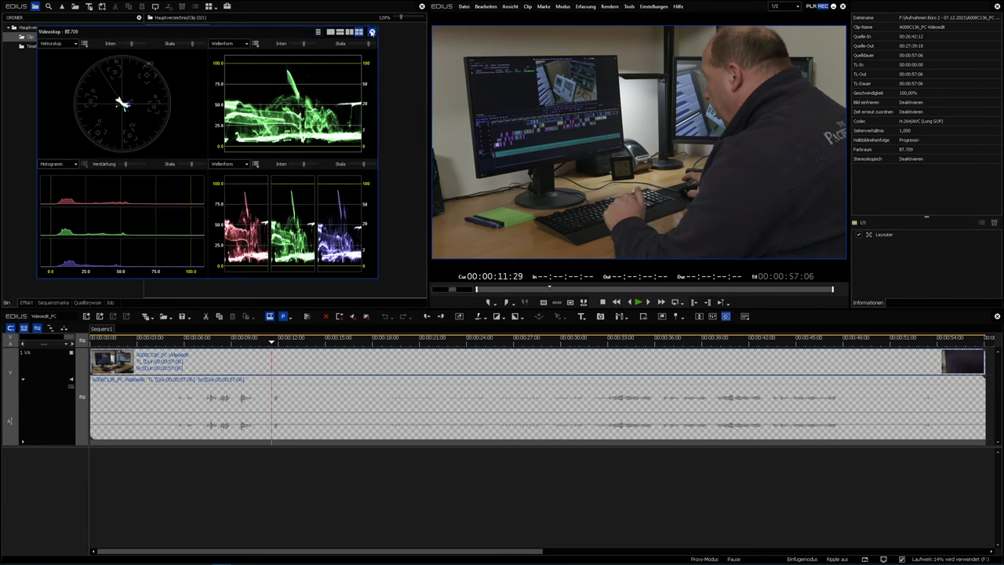
pyautogui.click(372, 32)
pyautogui.click(27, 302)
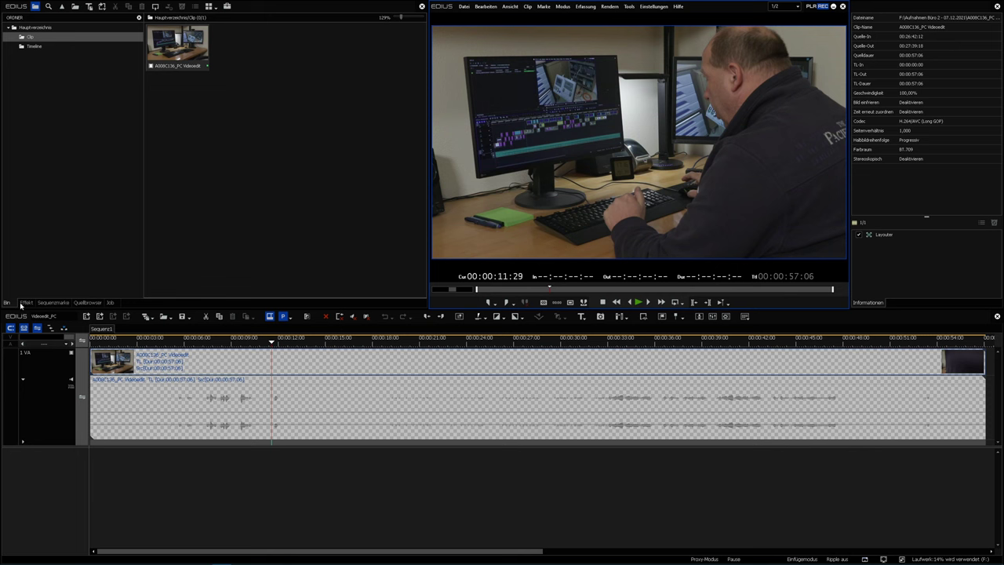
pyautogui.click(50, 46)
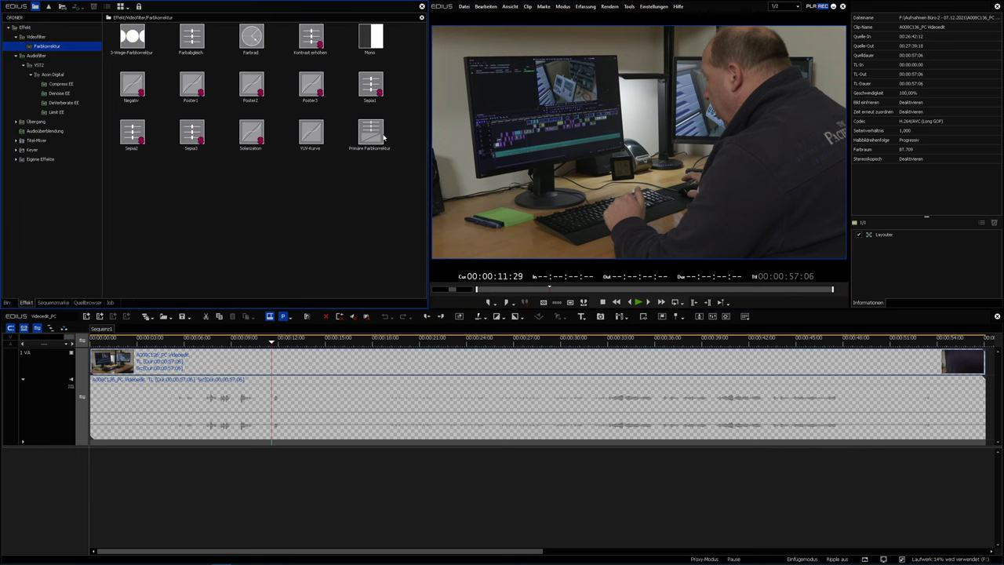
pyautogui.moveTo(378, 135); pyautogui.dragTo(368, 358)
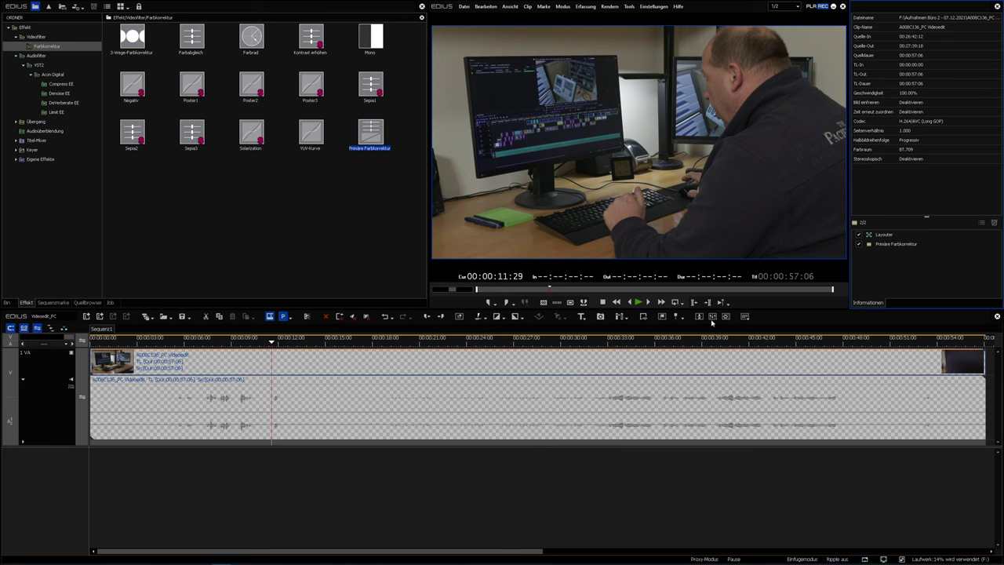
pyautogui.doubleClick(894, 244)
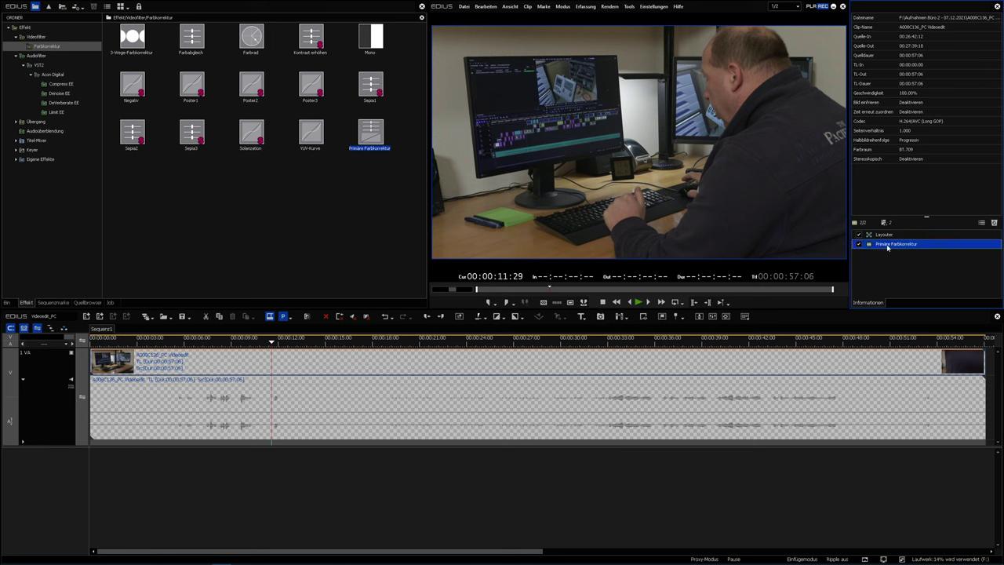
# Lower Temperatur to about -10, then -15, with the video scopes open beside the settings.
pyautogui.click(505, 339)
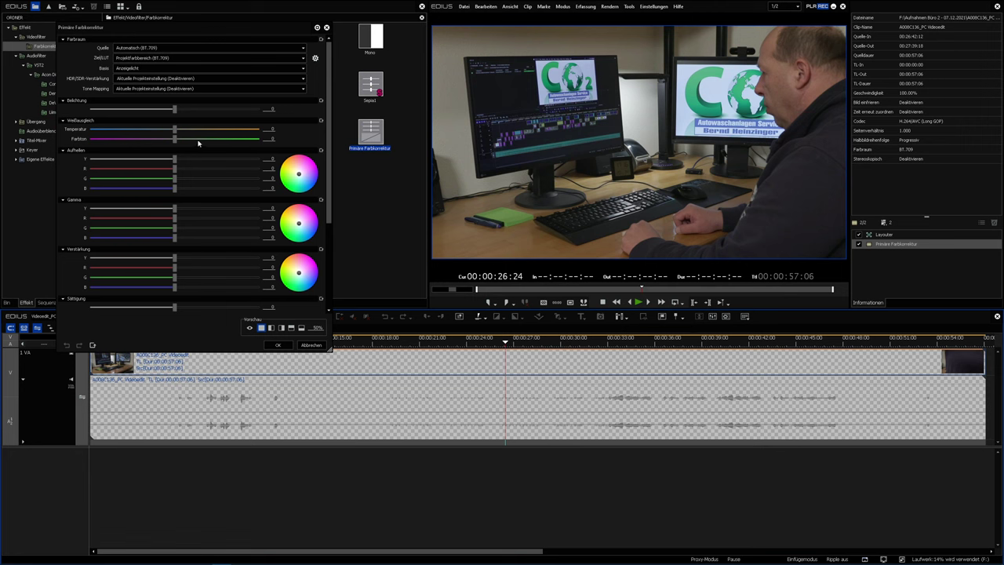
pyautogui.moveTo(175, 130); pyautogui.dragTo(169, 132)
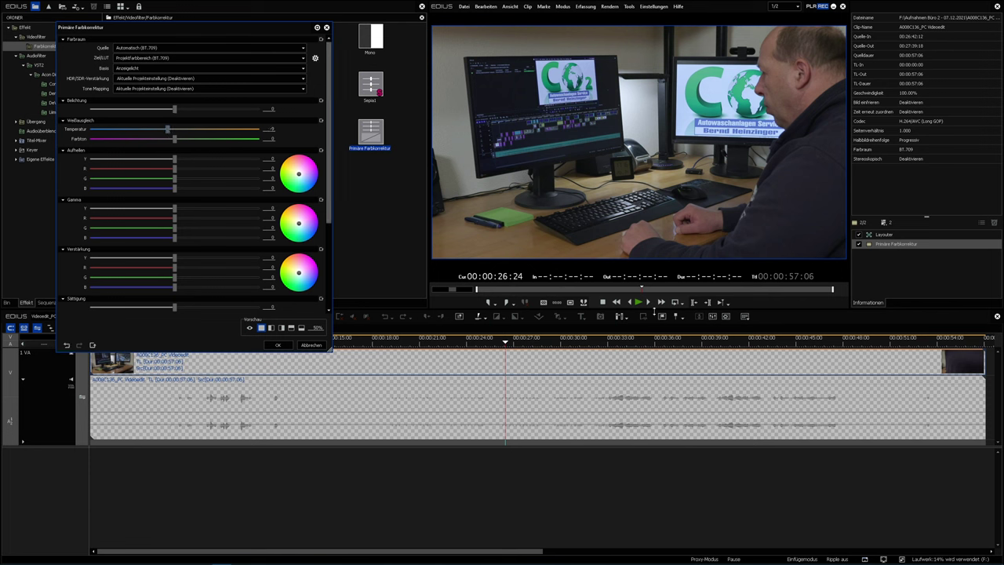
pyautogui.click(725, 316)
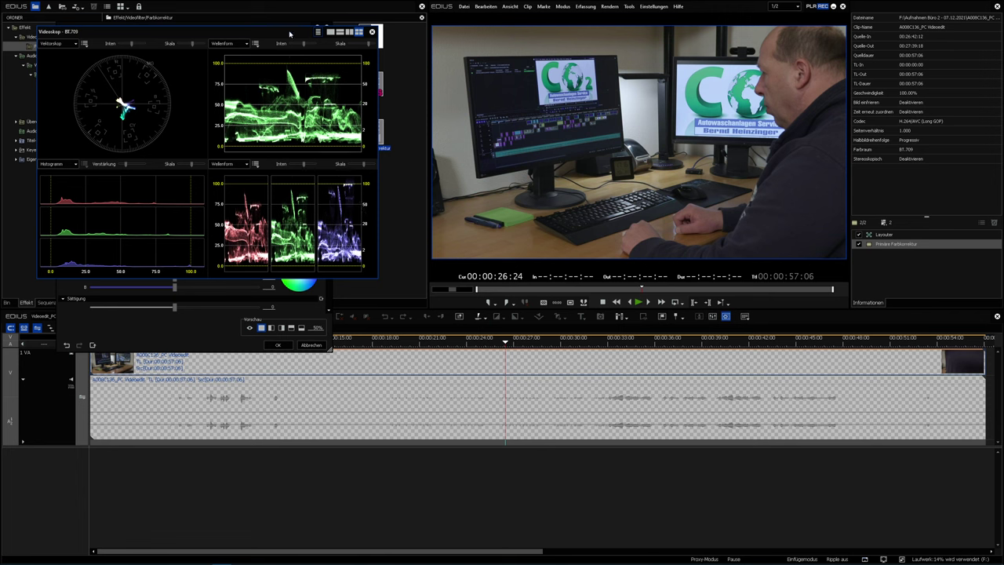
pyautogui.moveTo(290, 34); pyautogui.dragTo(360, 288)
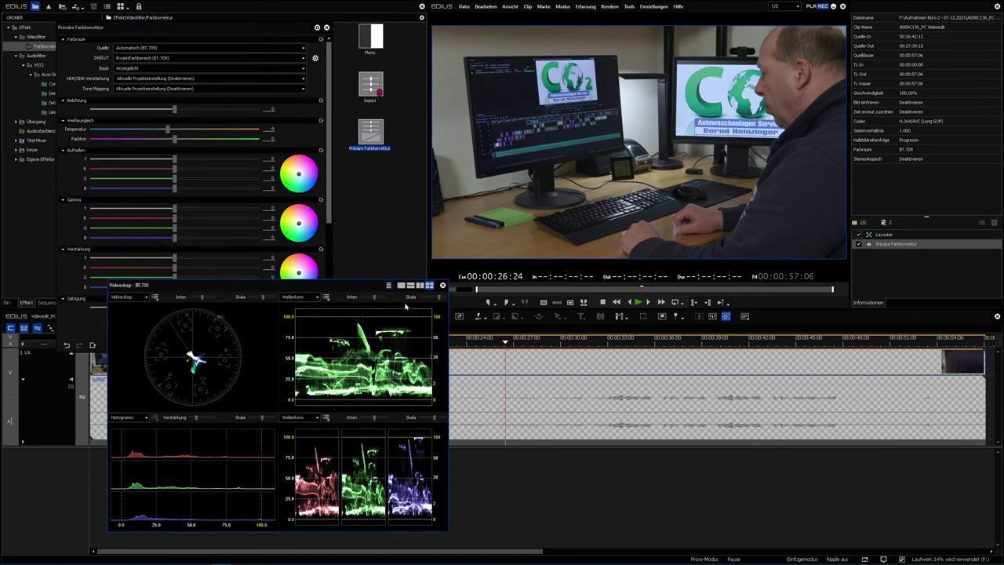
pyautogui.click(486, 337)
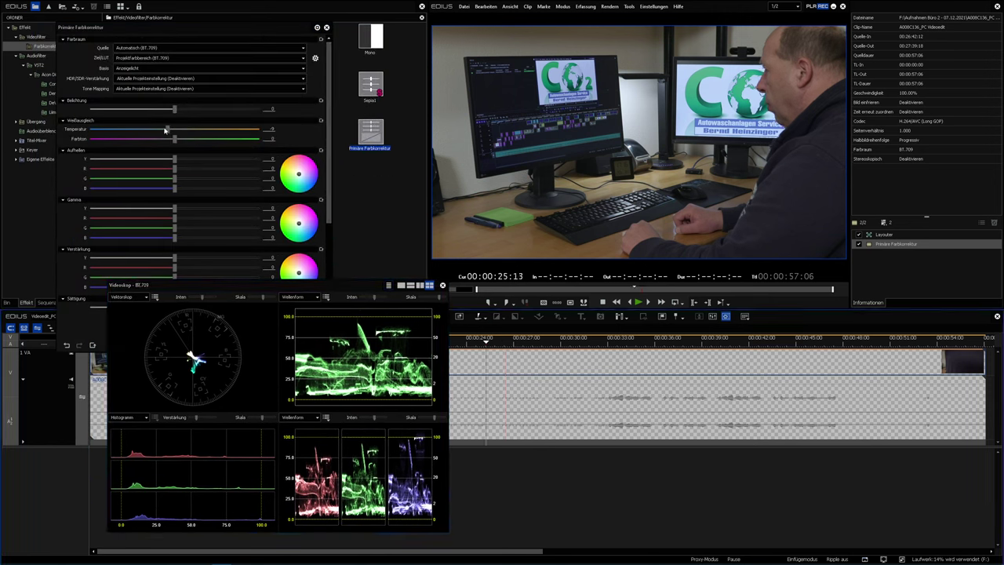
pyautogui.moveTo(164, 131); pyautogui.dragTo(178, 134)
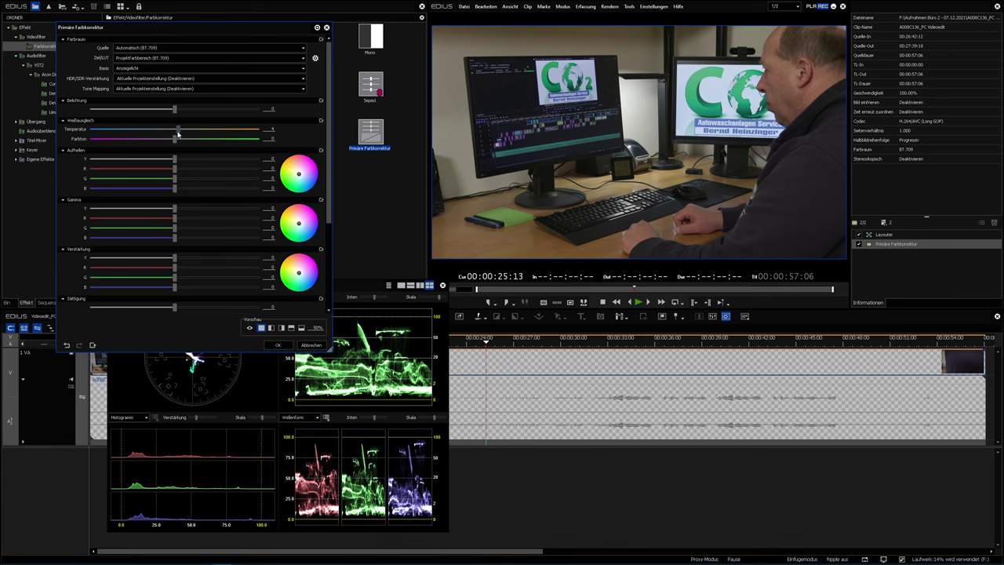
# Set Temperatur slightly below zero, and try Belichtung 4 and Gamma 3 before resetting both to 0.
pyautogui.click(320, 122)
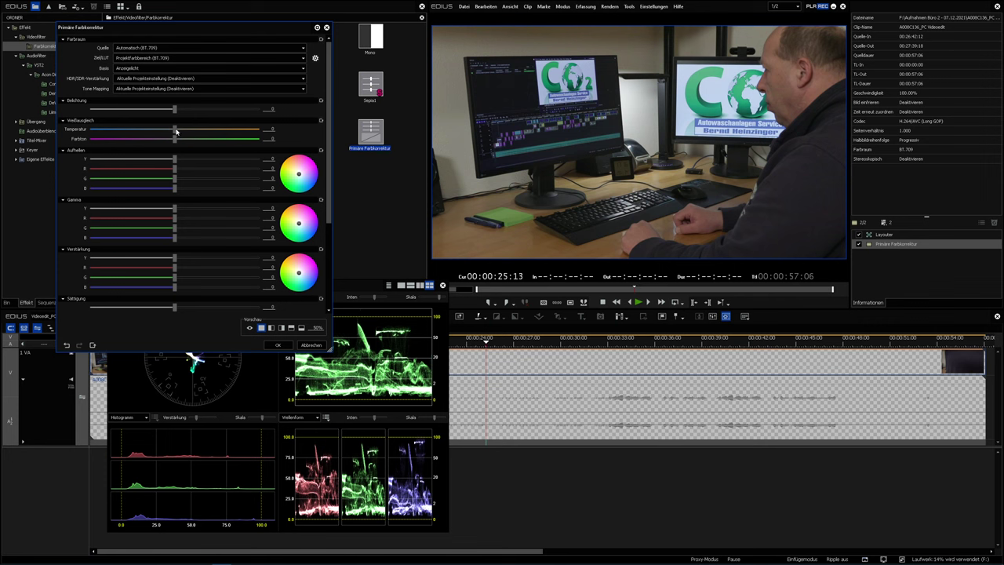
pyautogui.moveTo(176, 131); pyautogui.dragTo(172, 134)
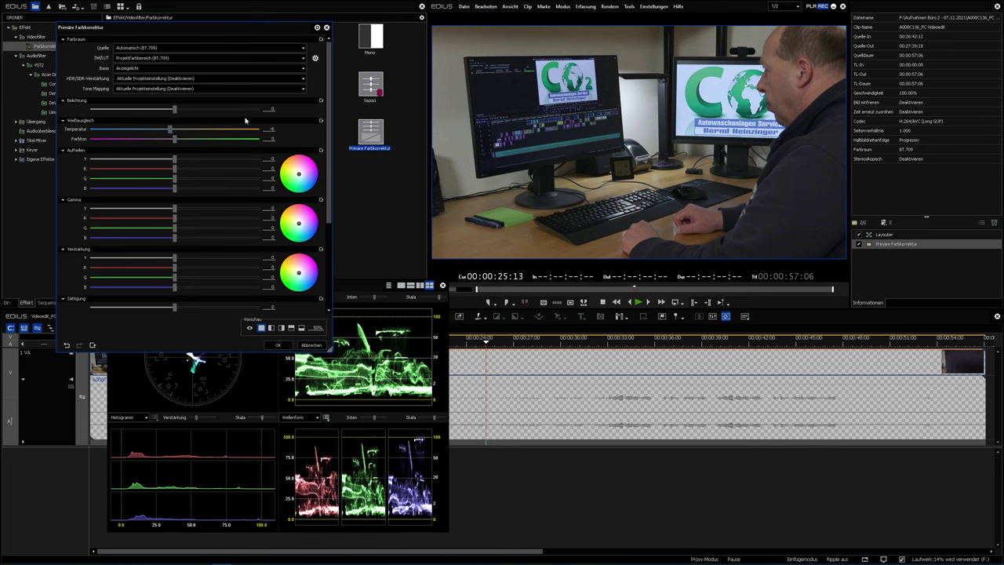
pyautogui.moveTo(174, 110); pyautogui.dragTo(173, 110)
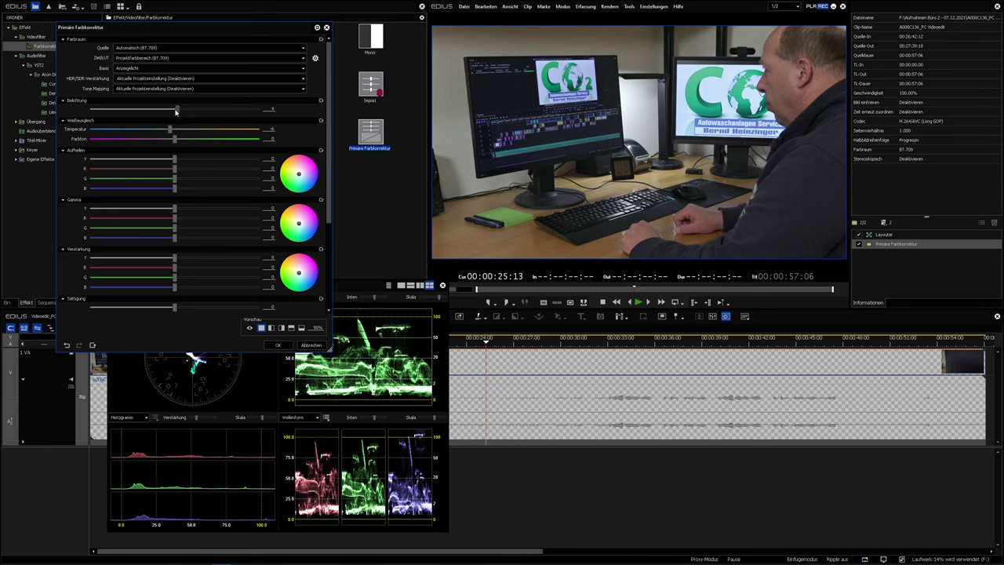
pyautogui.click(320, 102)
pyautogui.moveTo(175, 209)
pyautogui.mouseDown()
pyautogui.moveTo(188, 208)
pyautogui.moveTo(175, 209)
pyautogui.mouseUp()
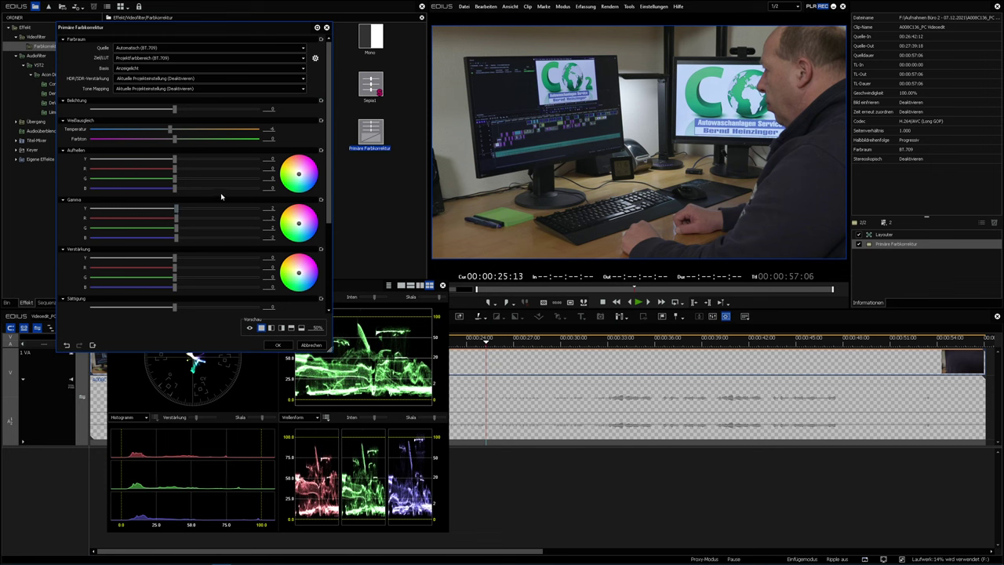
pyautogui.click(320, 199)
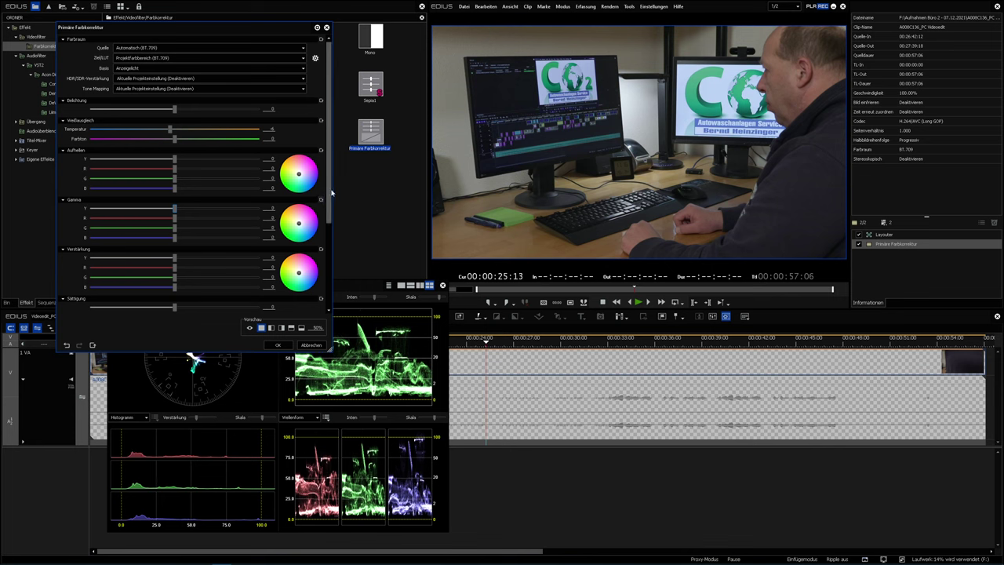
# Enlarge the correction panel, expand the Kurvendetails Y curve, and confirm the correction with OK.
pyautogui.moveTo(329, 196); pyautogui.dragTo(331, 298)
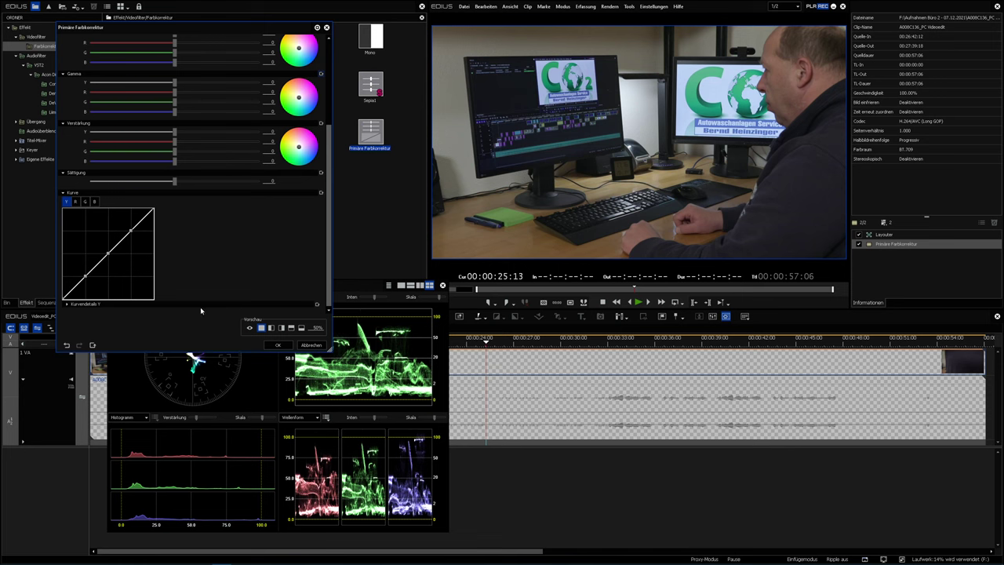
pyautogui.moveTo(121, 352); pyautogui.dragTo(132, 449)
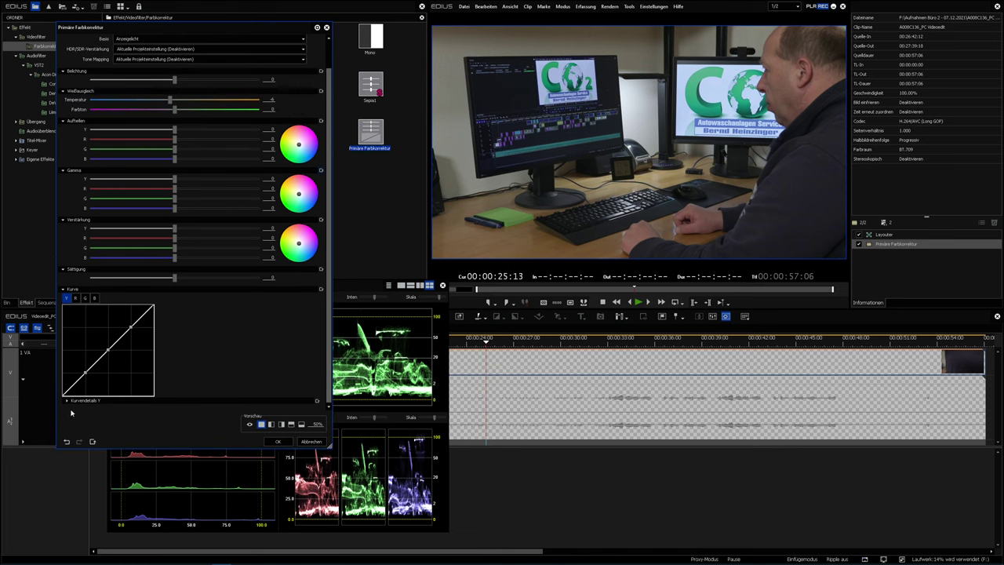
pyautogui.click(67, 403)
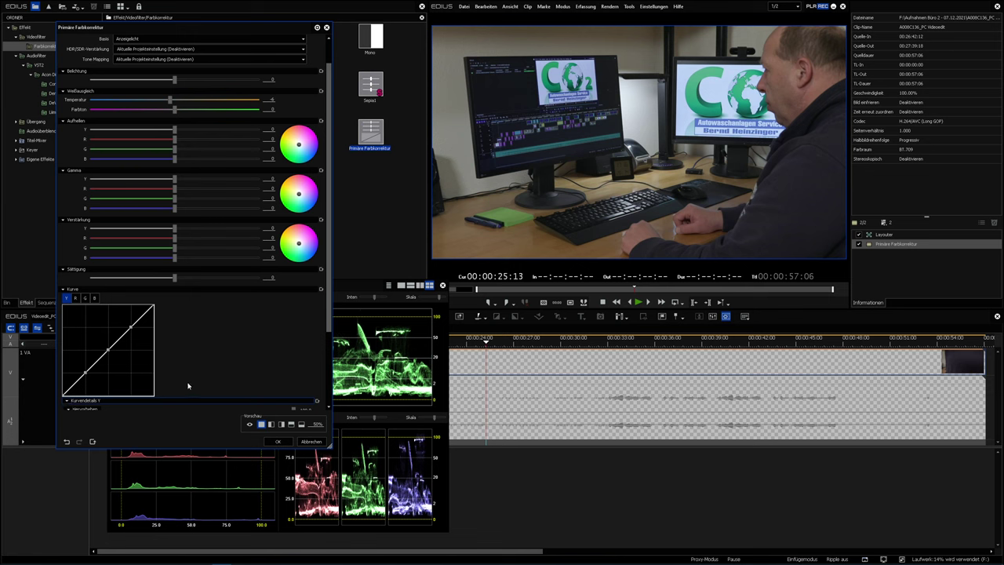
pyautogui.moveTo(329, 299); pyautogui.dragTo(334, 388)
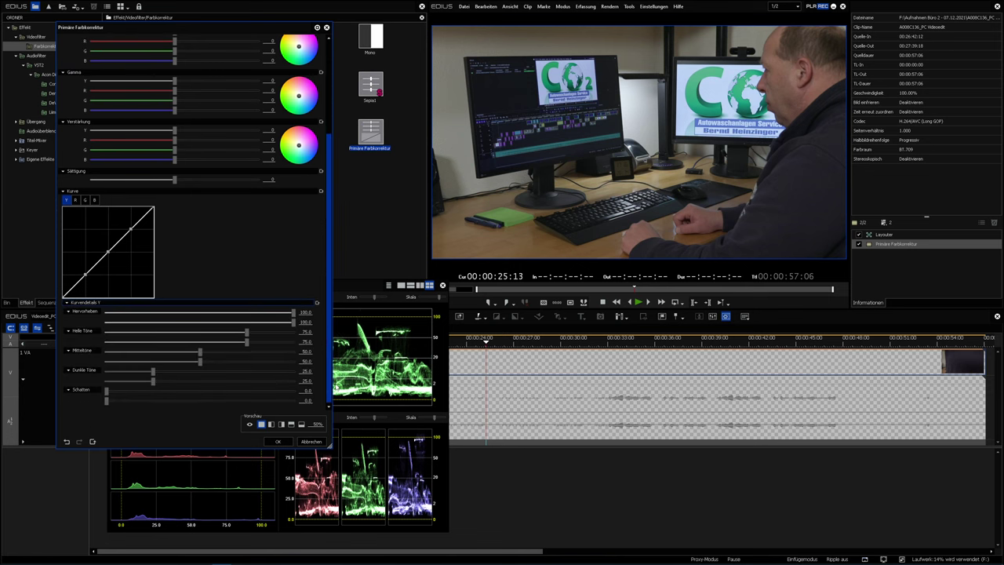
pyautogui.click(280, 444)
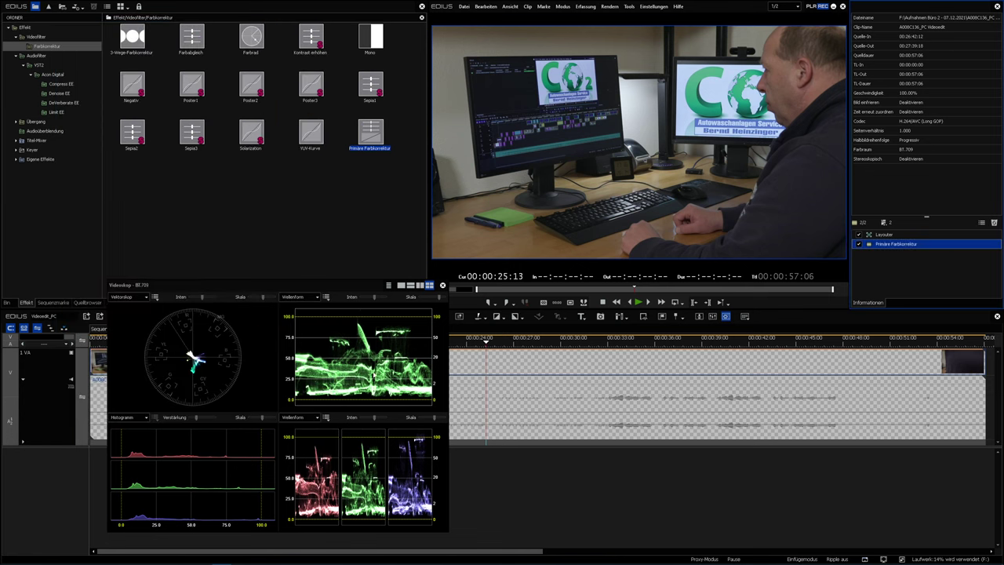
# Close the video scopes and play the corrected clip from about four seconds.
pyautogui.click(725, 316)
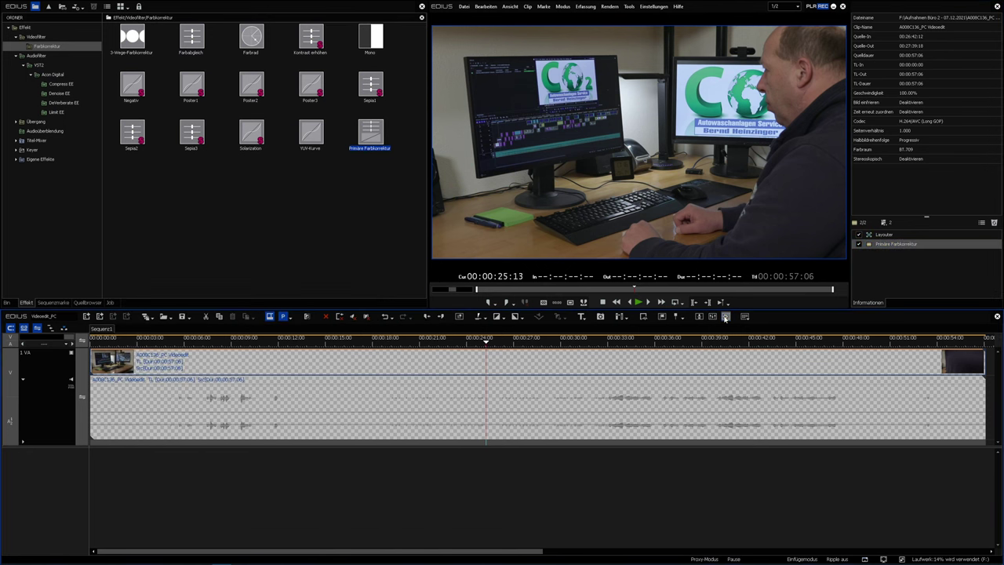
pyautogui.click(282, 342)
pyautogui.click(163, 342)
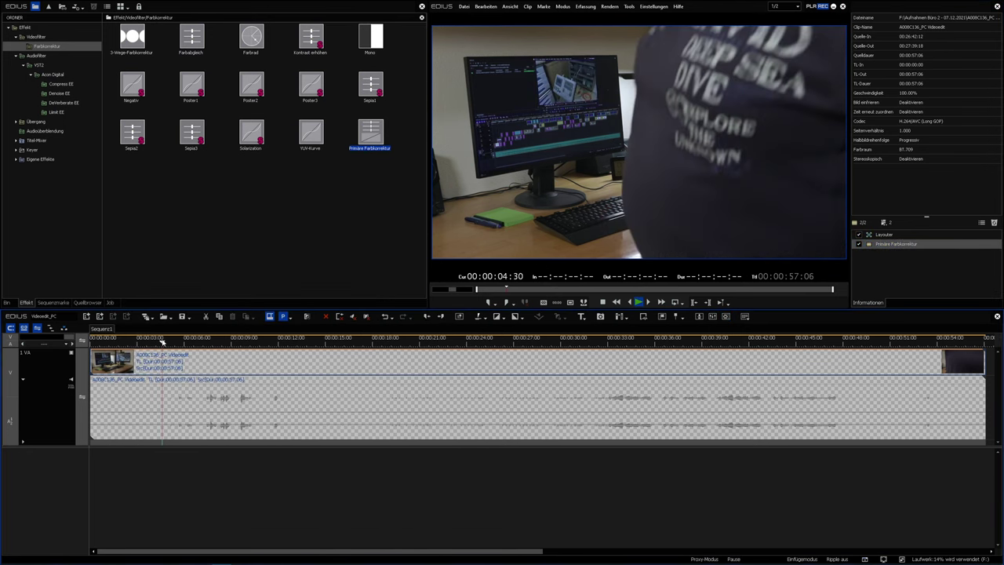
pyautogui.press('space')
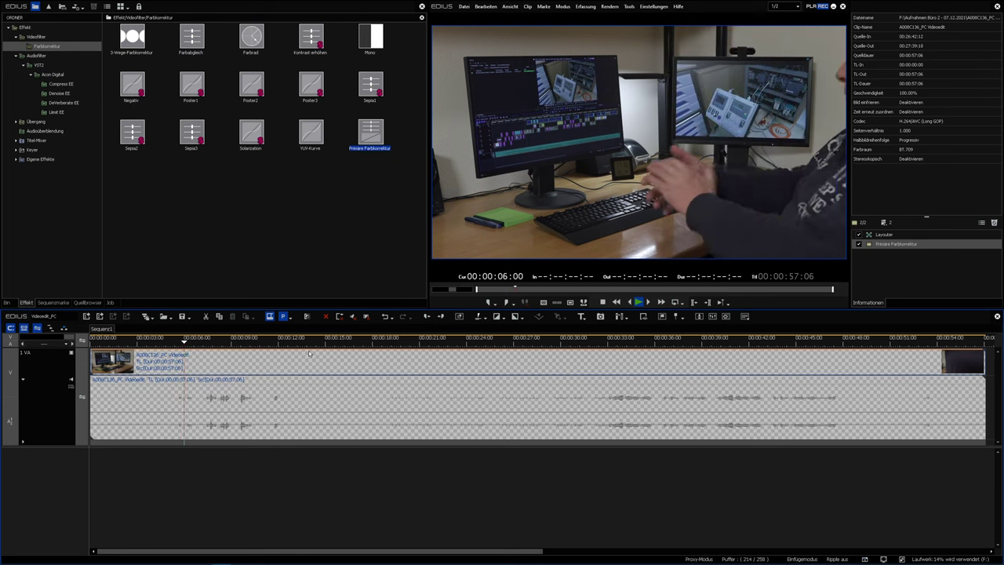
pyautogui.press('space')
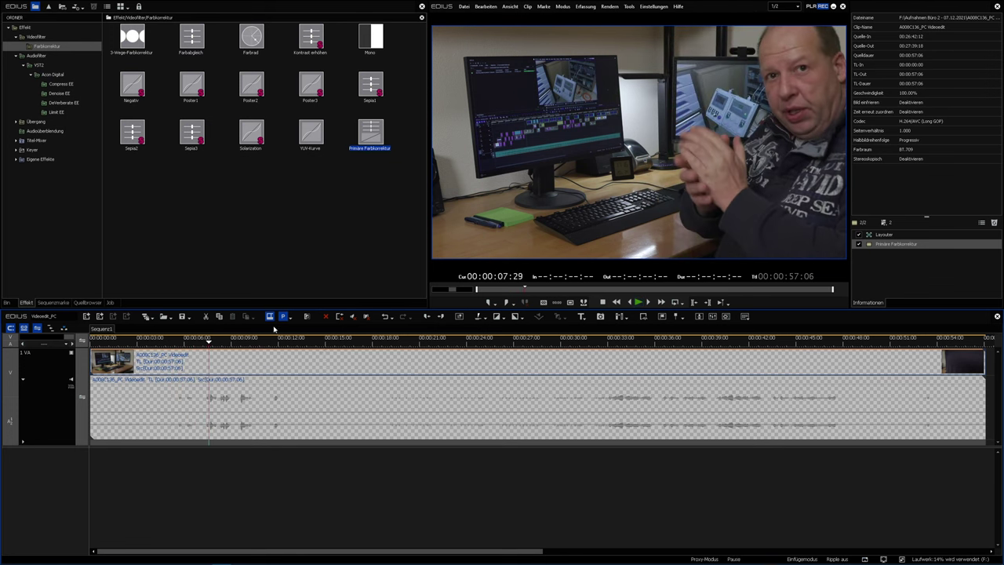
# Turn off proxy mode and play from 00:00:04:27.
pyautogui.click(283, 316)
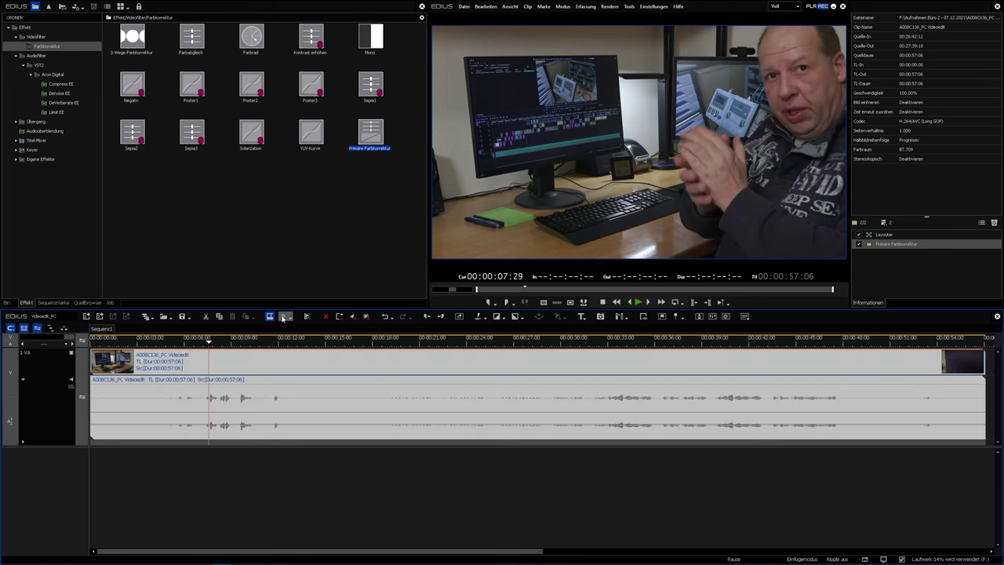
pyautogui.click(161, 342)
pyautogui.press('space')
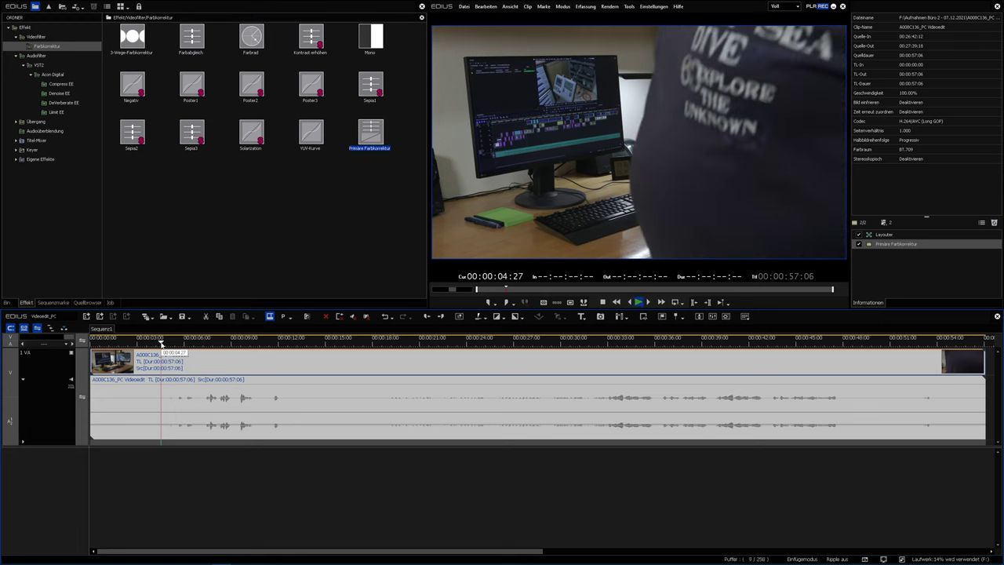
pyautogui.press('space')
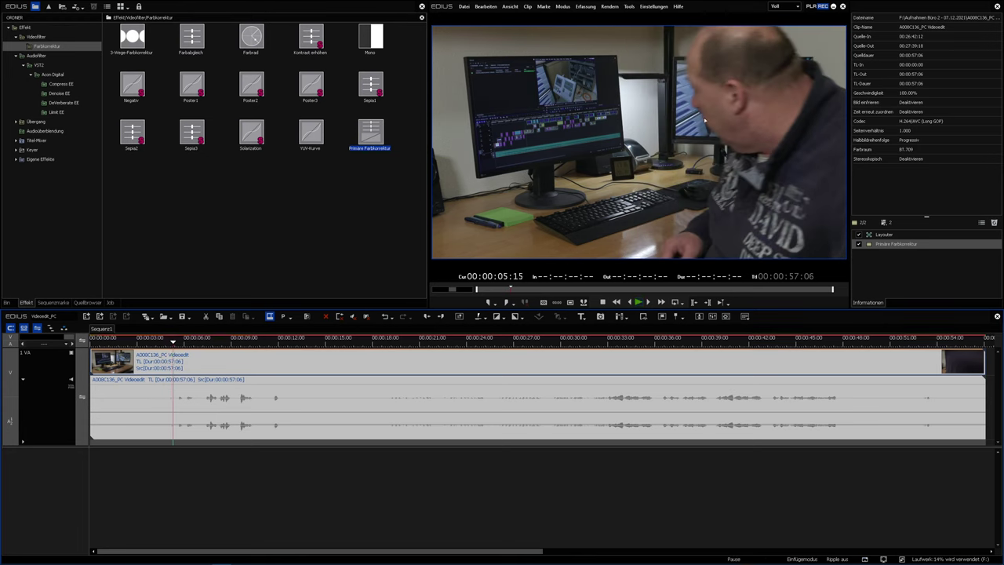
# Set the preview to 1/2 resolution and play from about 00:00:07:15 through 00:00:16:42.
pyautogui.click(783, 7)
pyautogui.click(780, 25)
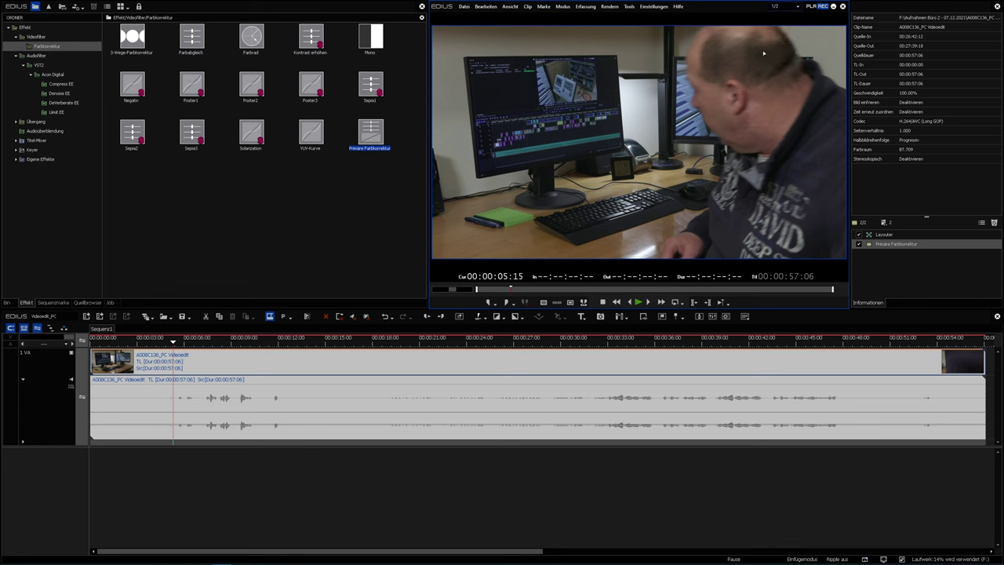
pyautogui.click(211, 343)
pyautogui.press('space')
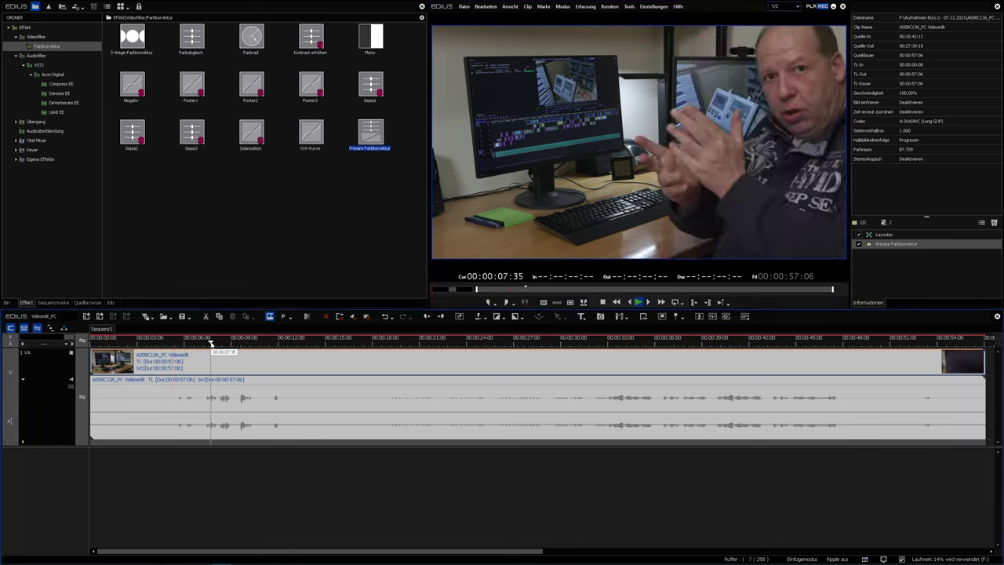
pyautogui.click(354, 344)
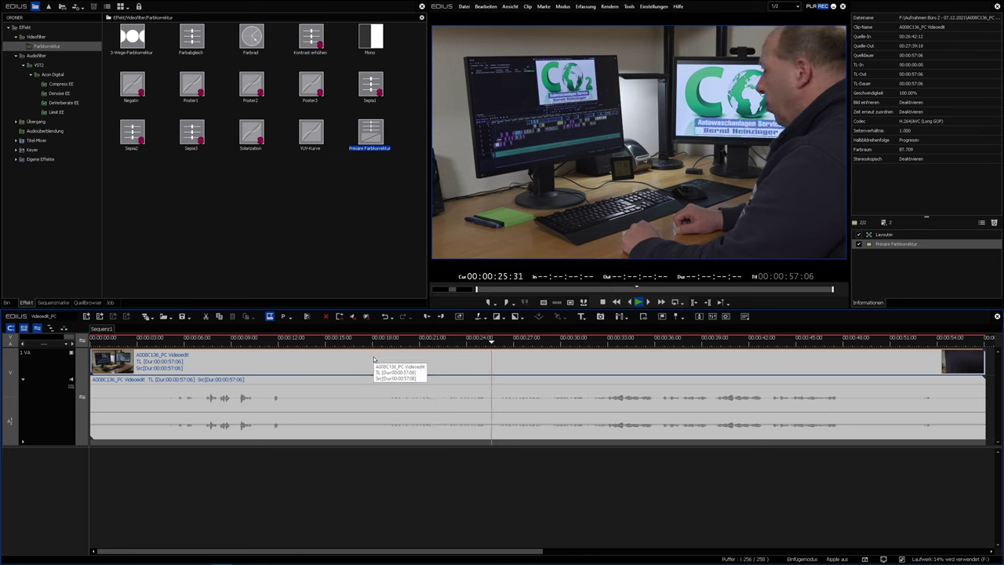
pyautogui.press('space')
# Save the videoedit_PC project from the Datei menu and show the Bin with the clip.
pyautogui.click(464, 7)
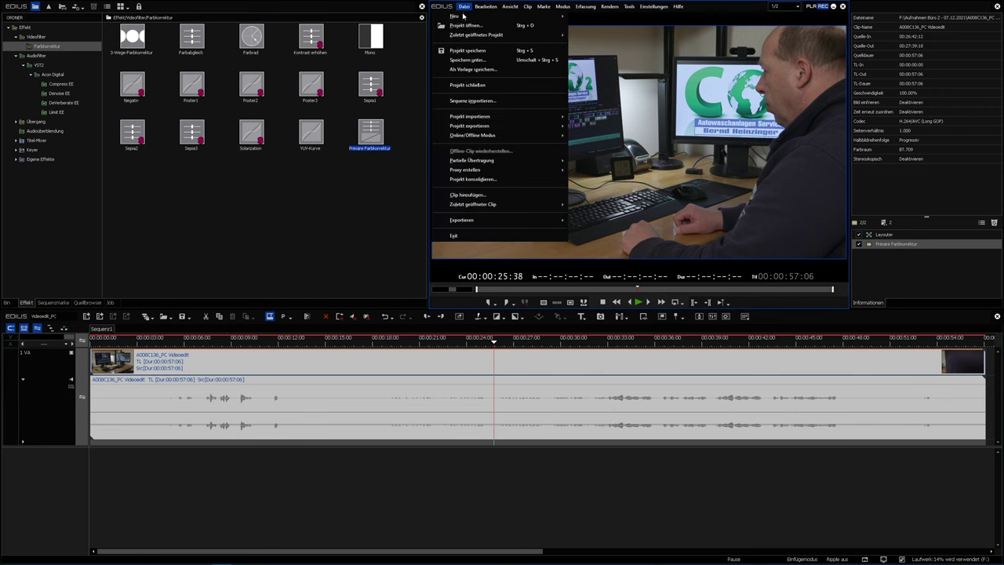
pyautogui.click(459, 52)
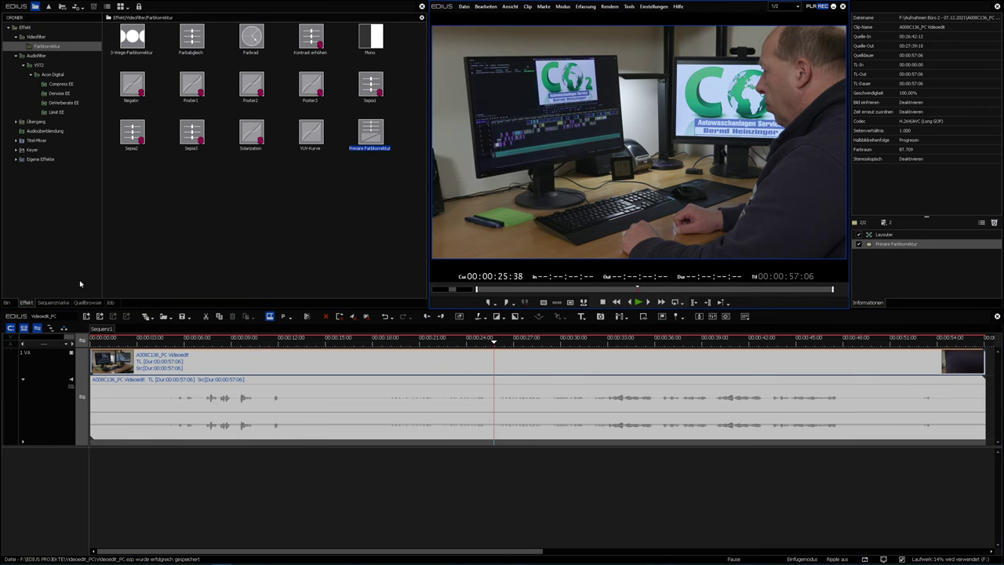
pyautogui.click(11, 302)
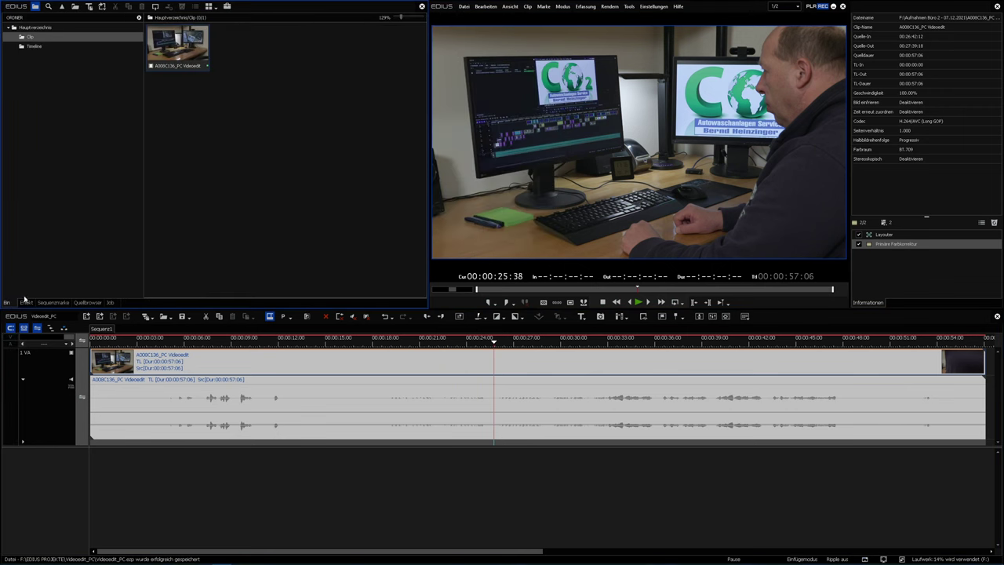
pyautogui.click(463, 6)
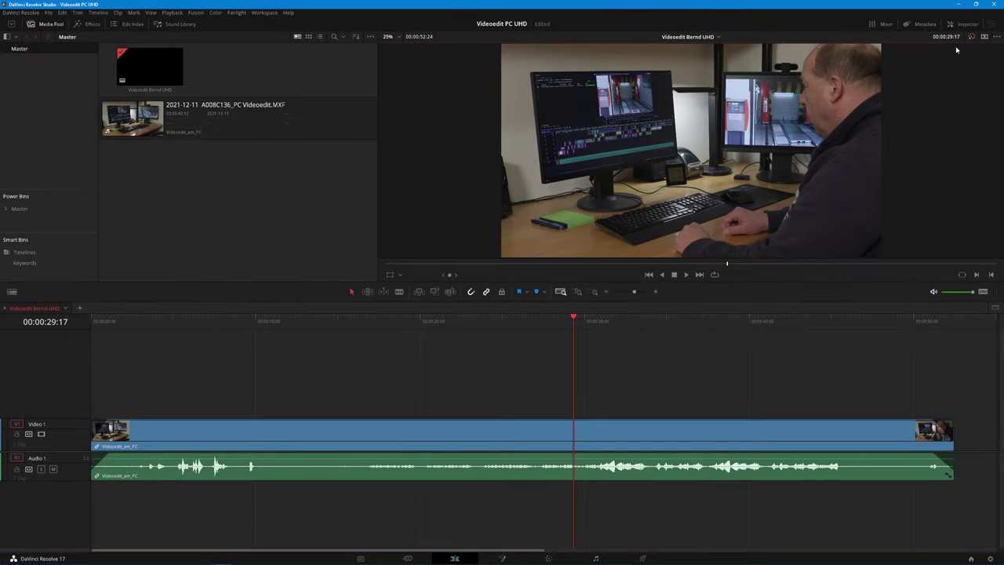
# View the About DaVinci Resolve version info, close it, and place the playhead at 00:00:02:19.
pyautogui.click(996, 37)
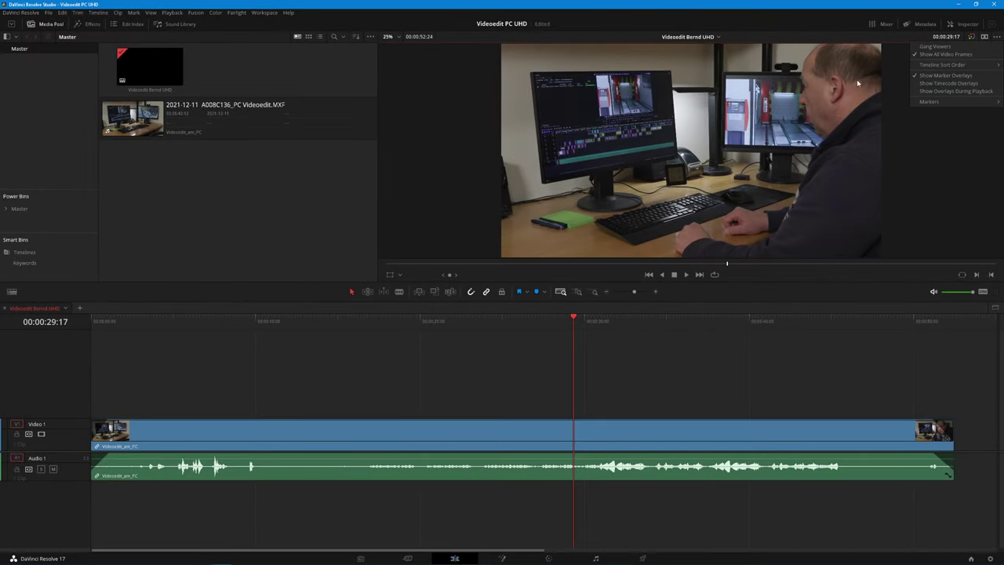
pyautogui.click(341, 197)
pyautogui.click(19, 13)
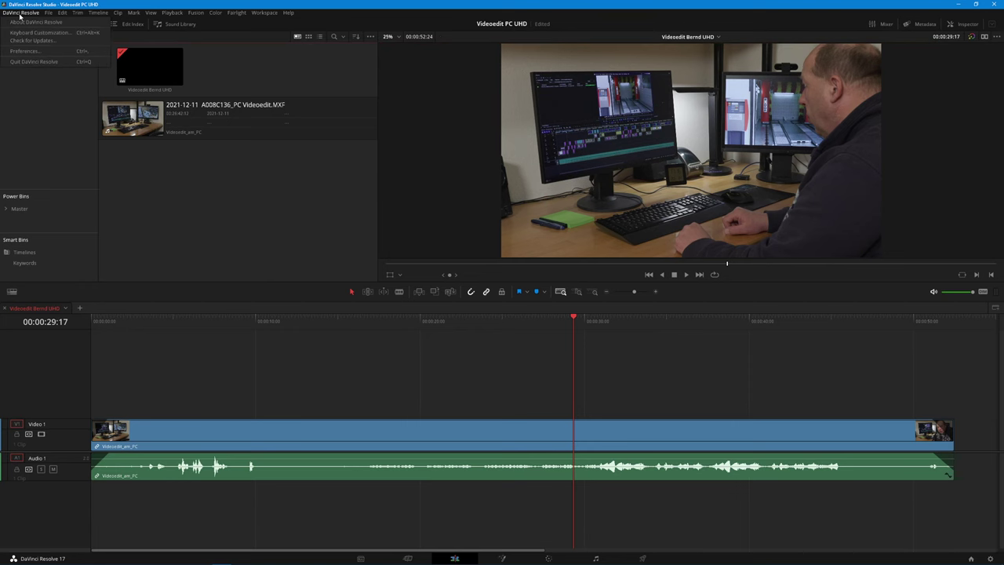
pyautogui.click(31, 20)
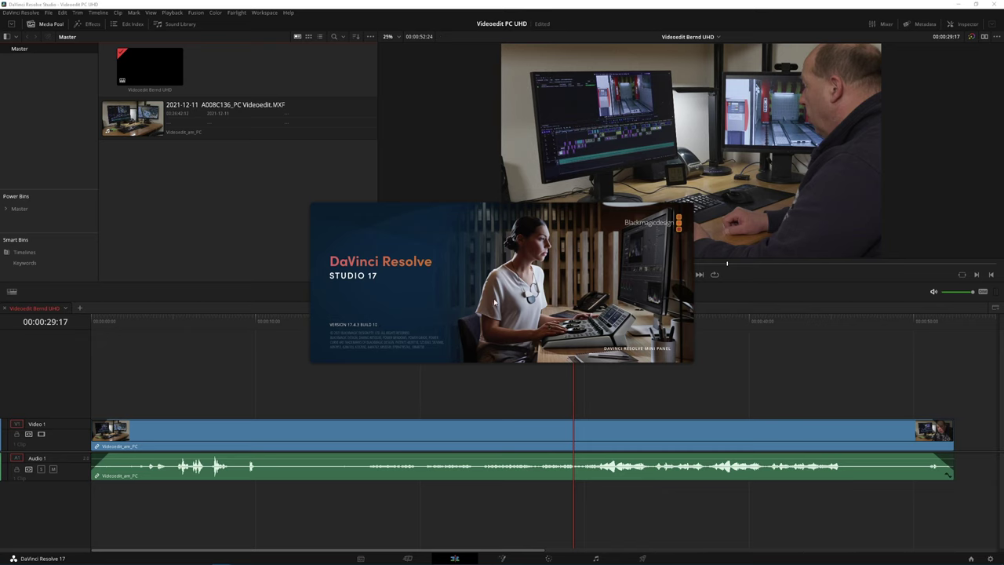
pyautogui.click(256, 250)
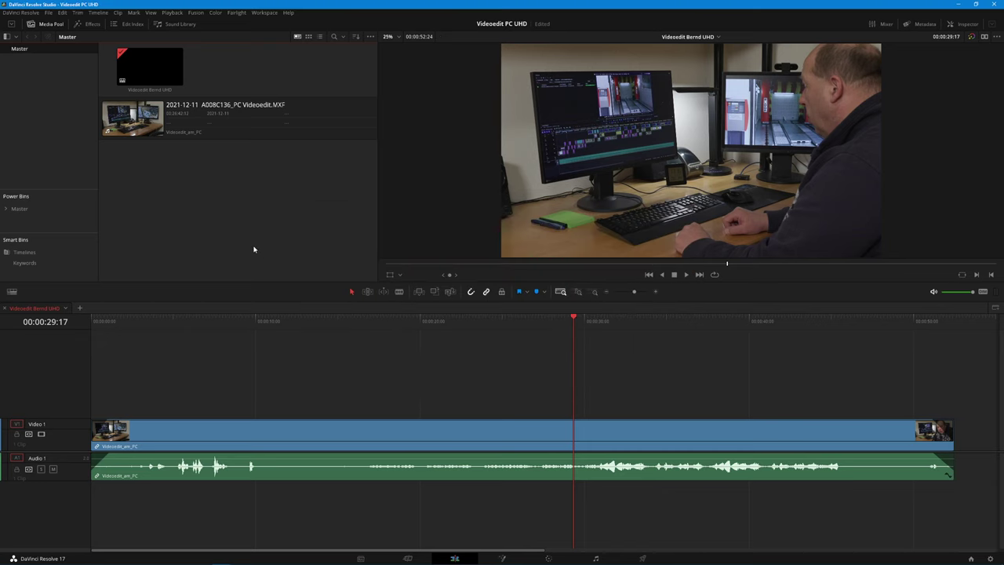
pyautogui.click(130, 321)
pyautogui.click(48, 12)
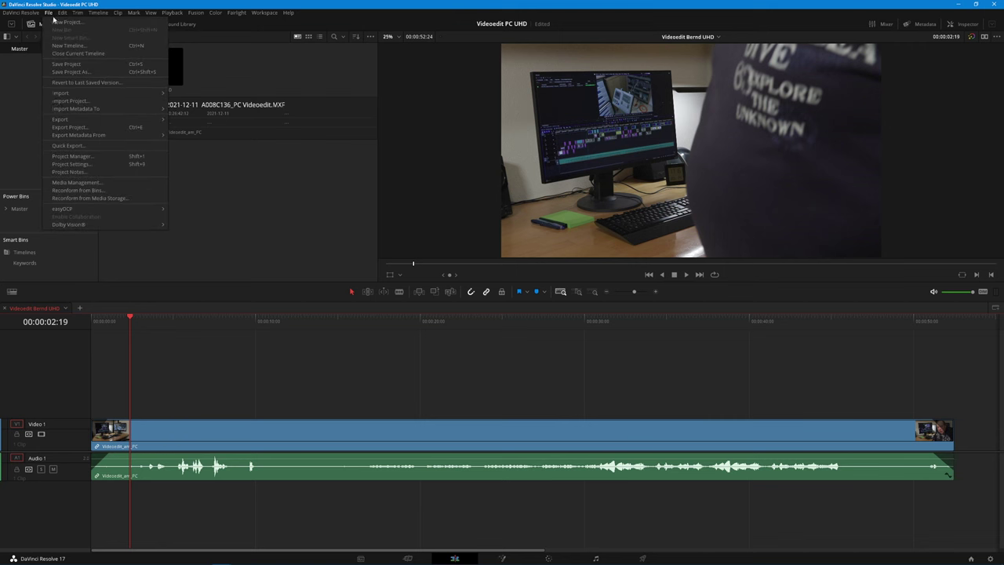
pyautogui.click(96, 164)
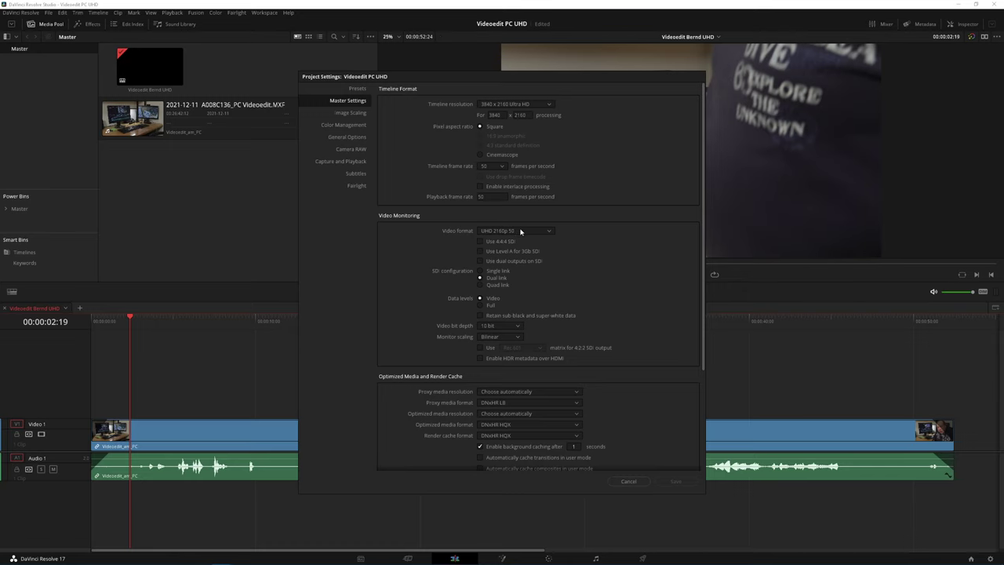
pyautogui.scroll(-4, 647, 296)
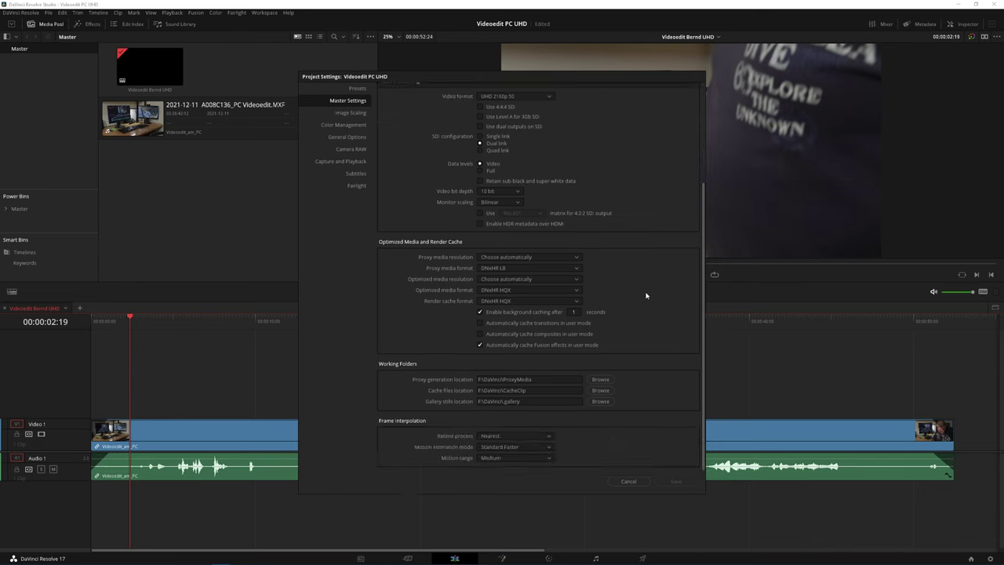
pyautogui.click(354, 114)
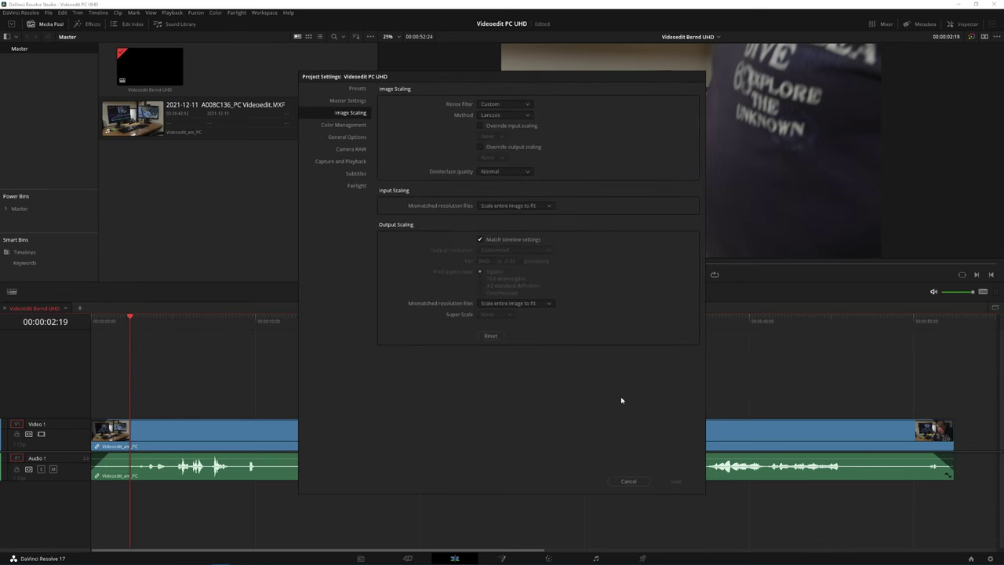
pyautogui.click(637, 482)
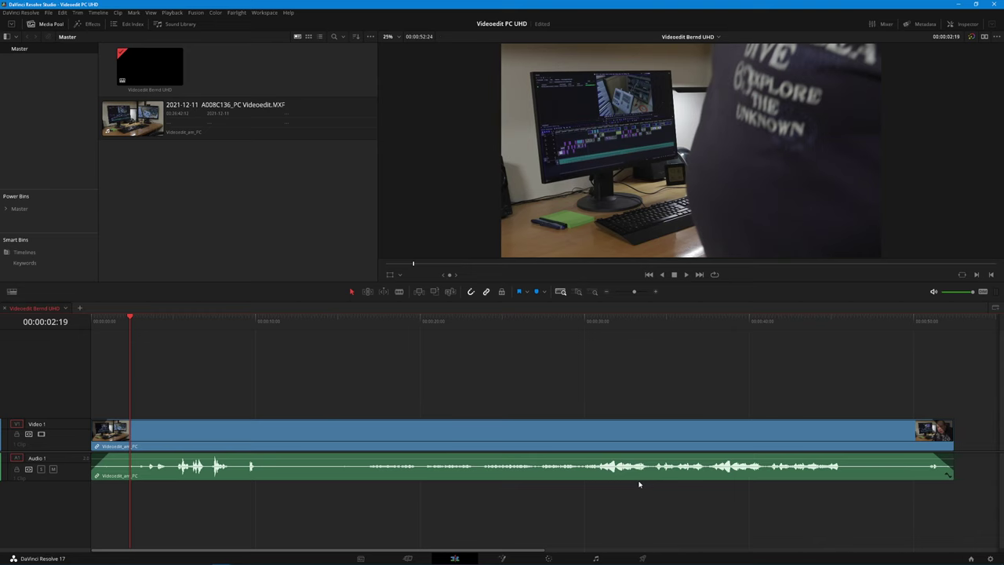
# Set the Videoedit Bernd UHD poster frame, then review its Monitor and Output timeline settings and cancel.
pyautogui.rightClick(153, 63)
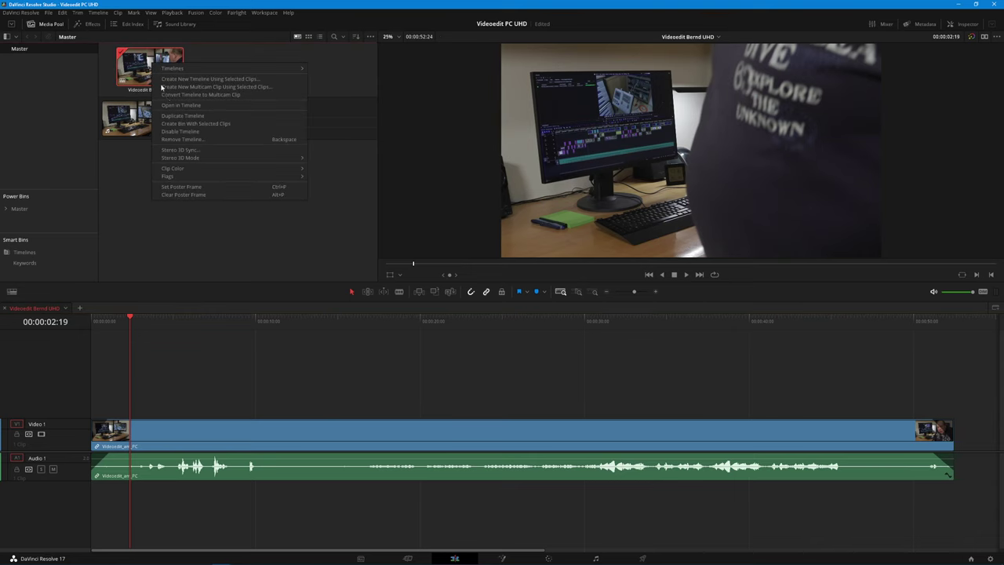
pyautogui.click(189, 187)
pyautogui.rightClick(158, 71)
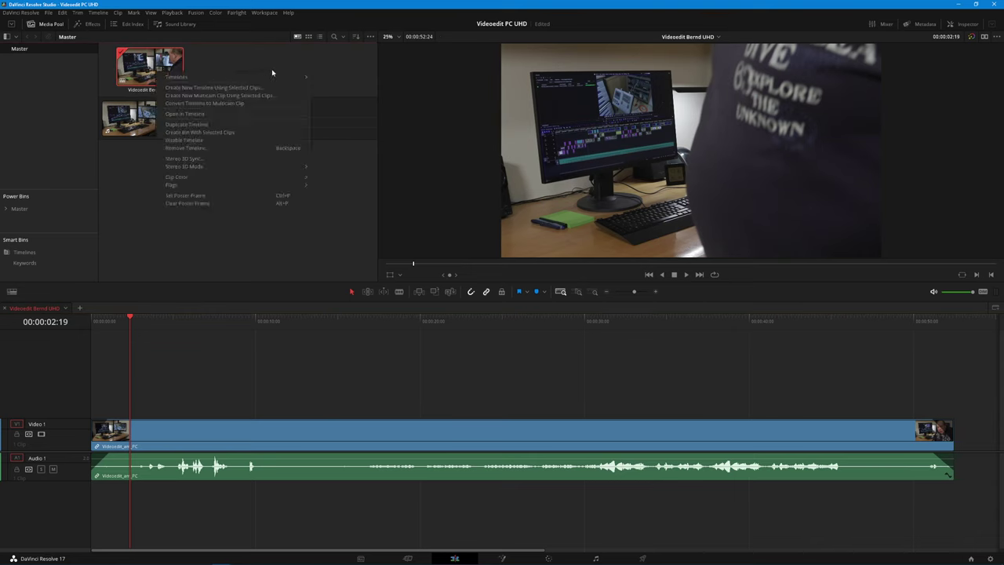
pyautogui.moveTo(280, 75)
pyautogui.click(324, 78)
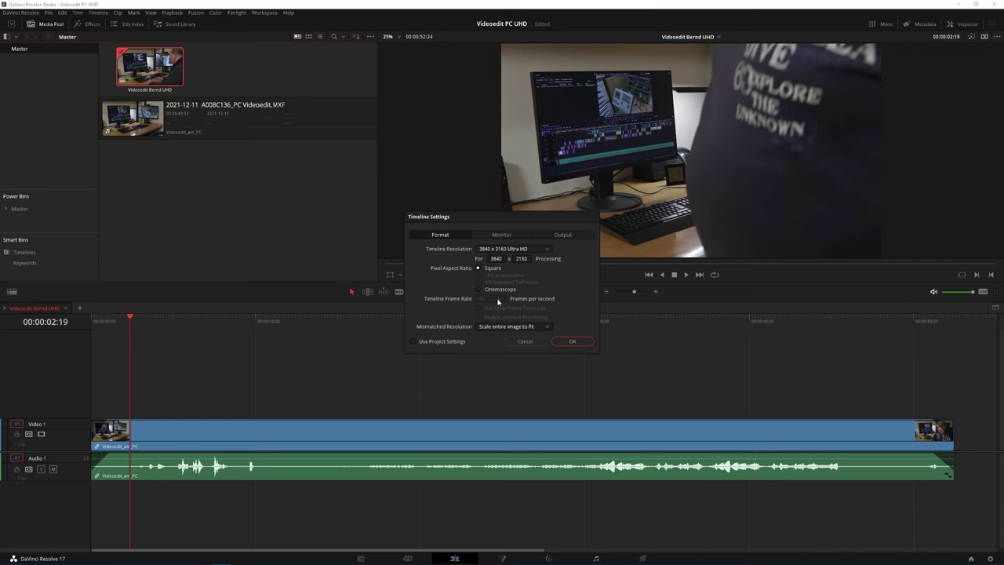
pyautogui.click(505, 235)
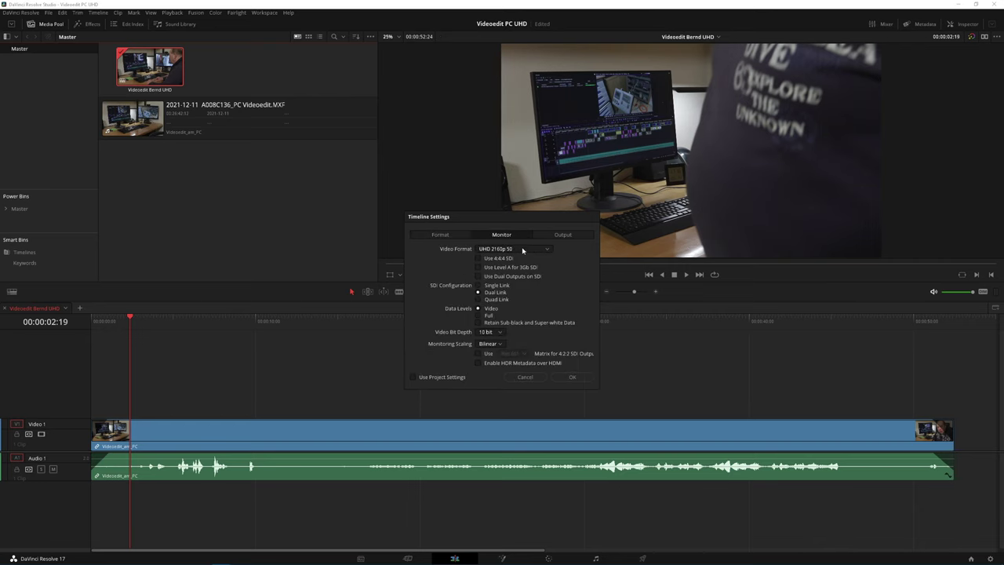
pyautogui.click(571, 235)
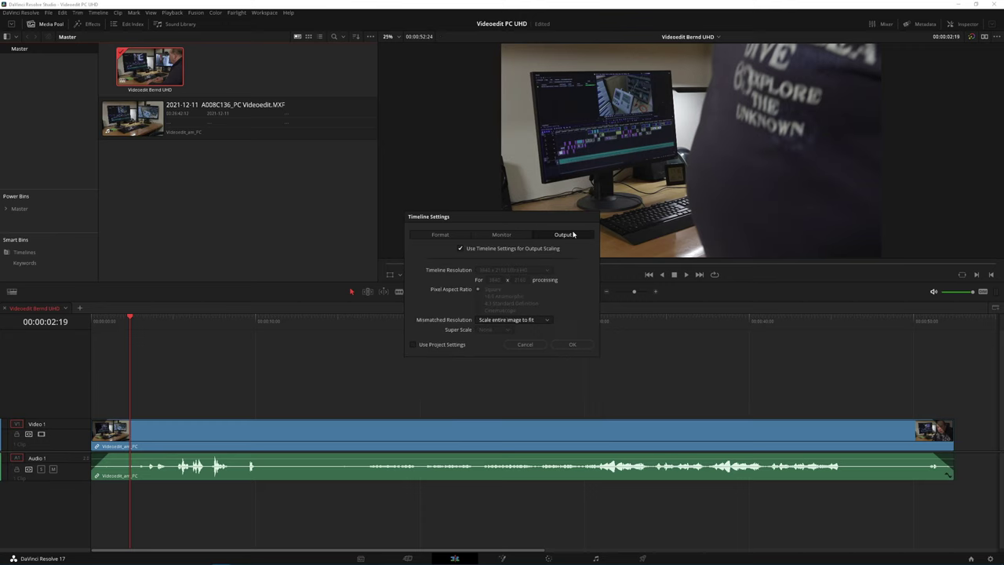
pyautogui.click(525, 345)
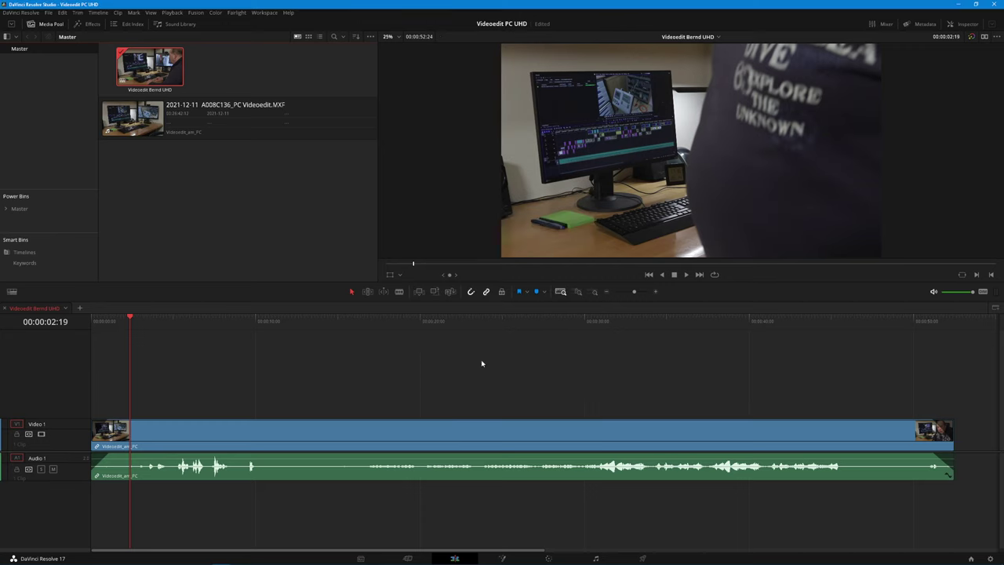
pyautogui.click(164, 321)
# Play the timeline from the very start, then bring up the Playback menu.
pyautogui.press('Home')
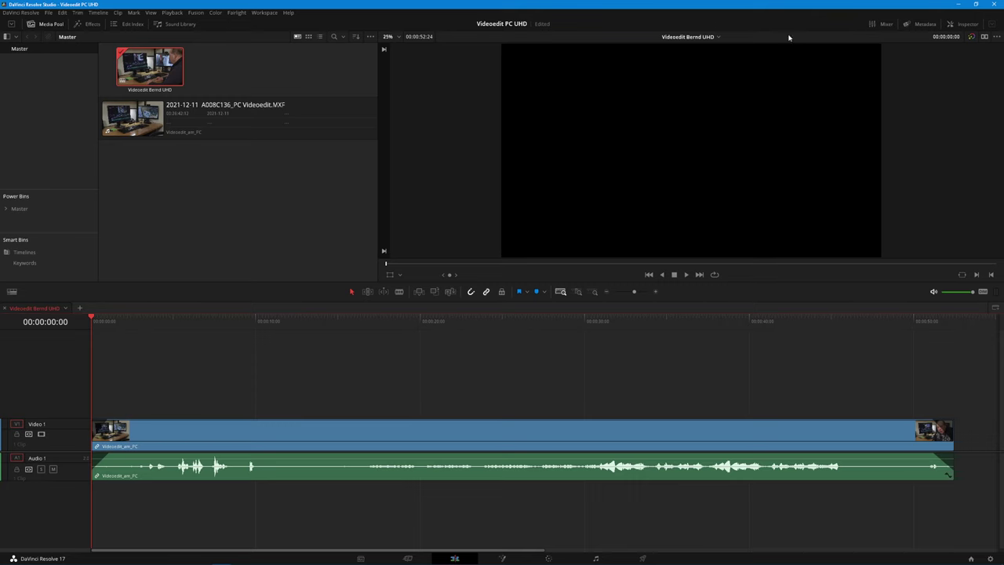
pyautogui.press('space')
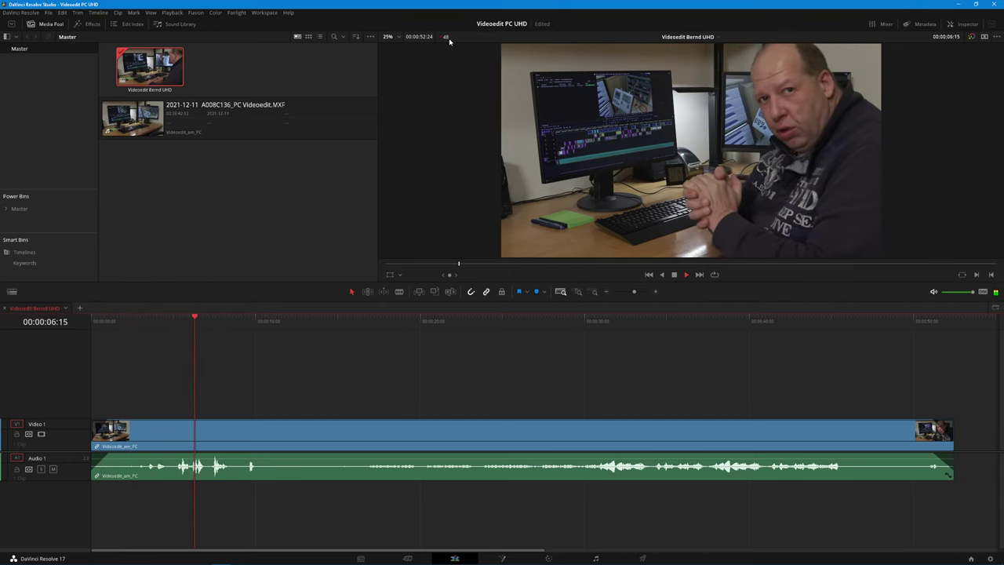
pyautogui.click(172, 13)
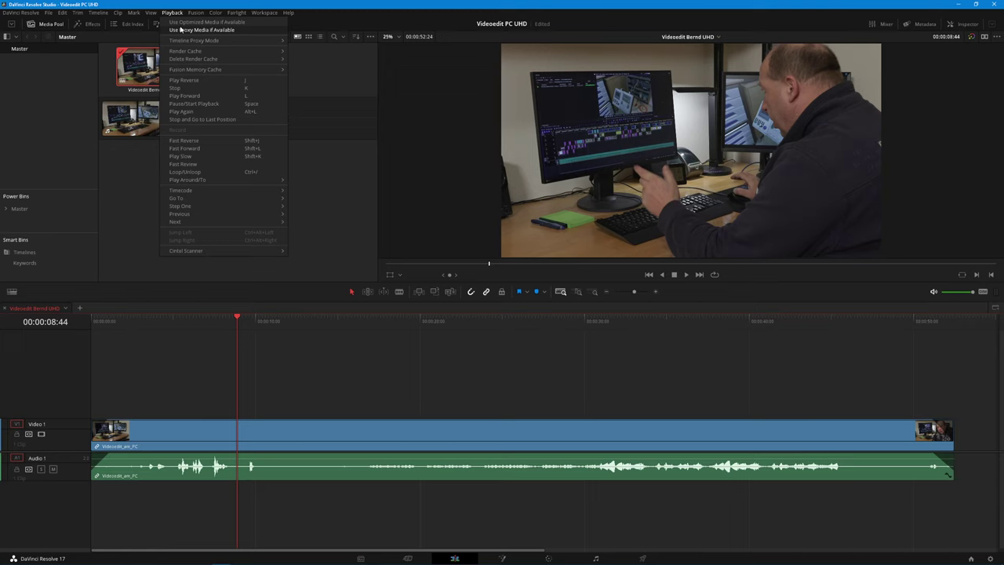
# Delete the project's render cache.
pyautogui.moveTo(185, 41)
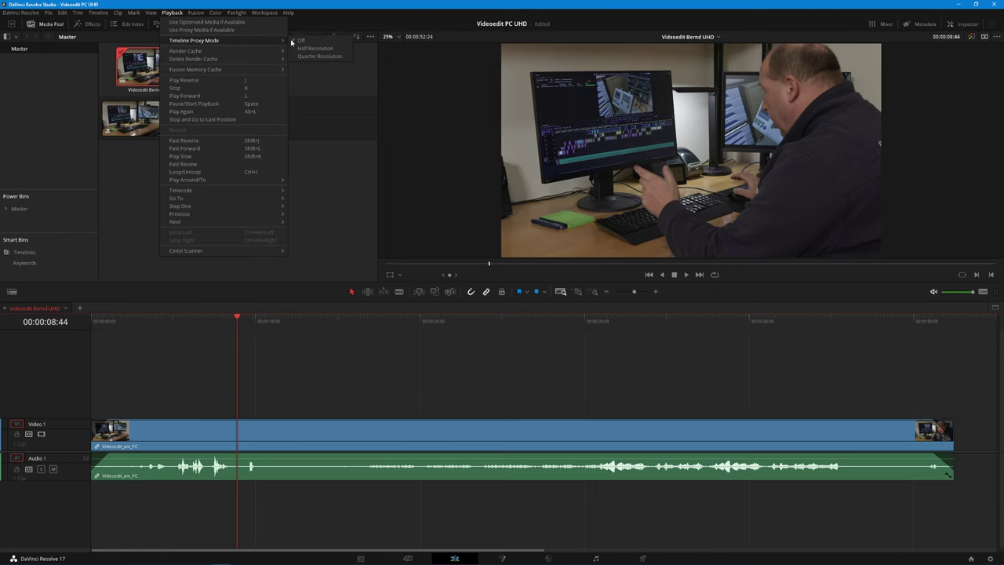
pyautogui.moveTo(280, 52)
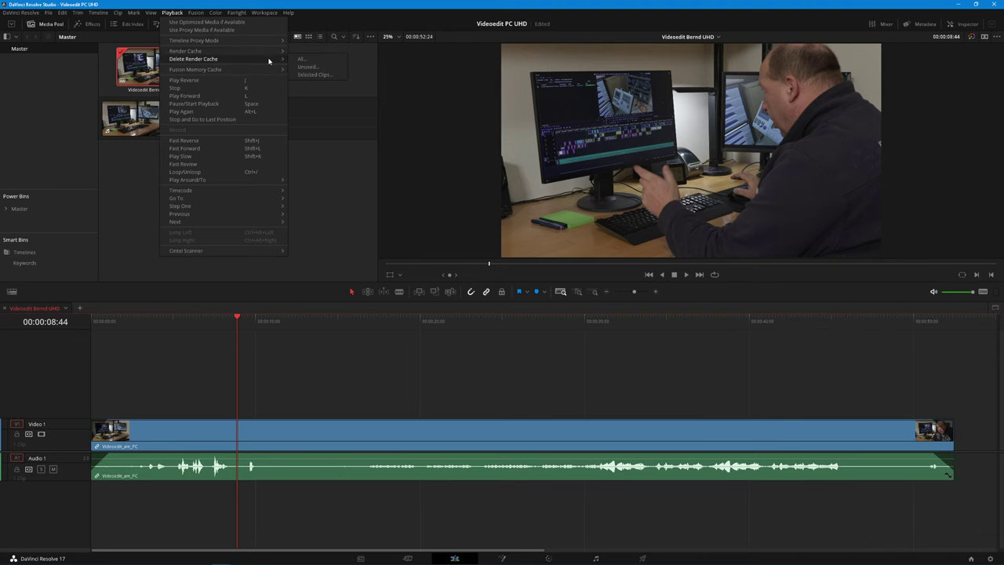
pyautogui.click(303, 60)
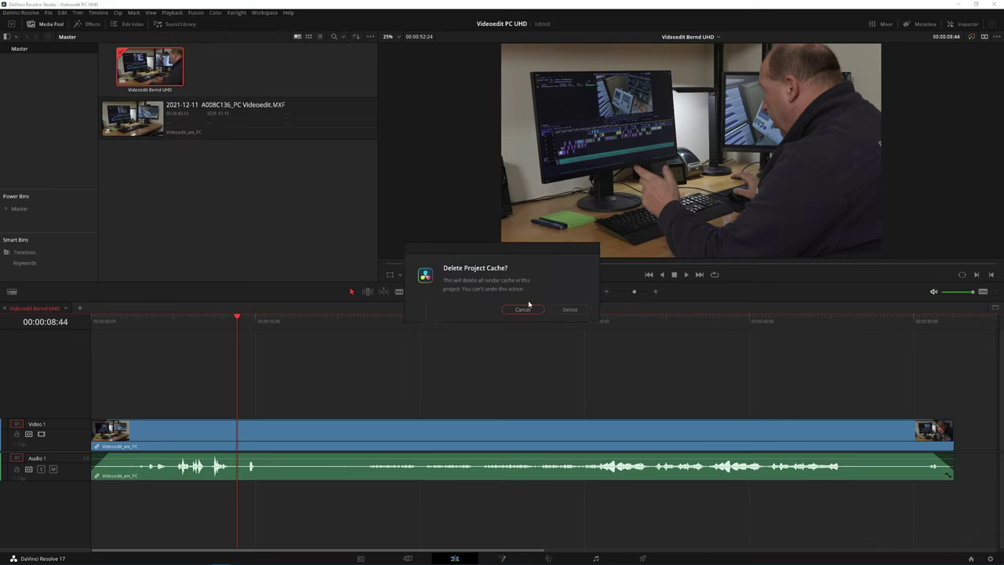
pyautogui.click(579, 309)
# Replay the timeline from near the start, stopping at 00:00:22:26.
pyautogui.click(161, 322)
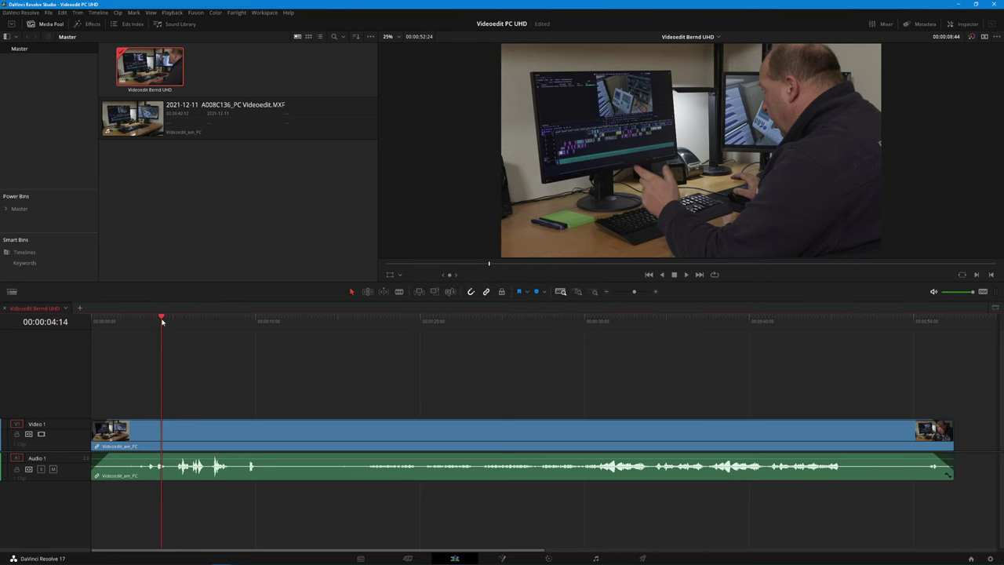
pyautogui.click(98, 322)
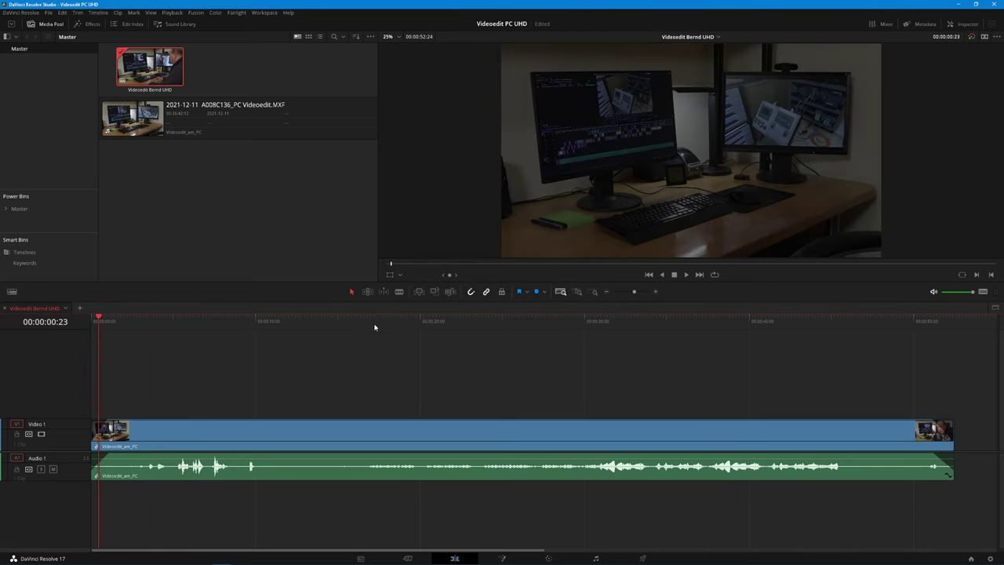
pyautogui.click(372, 319)
pyautogui.press('space')
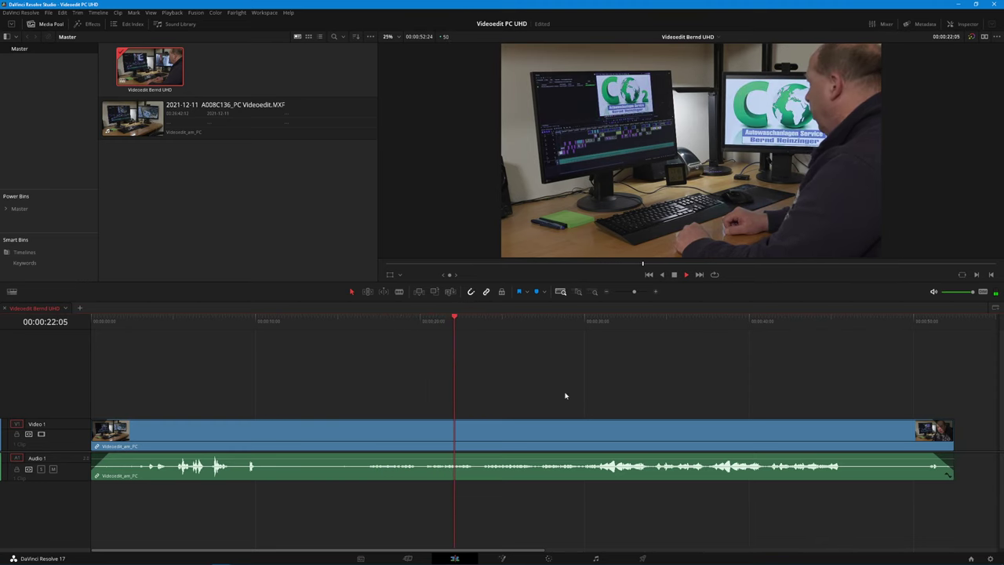
pyautogui.press('space')
# Open the Color page and hide the stills gallery to enlarge the viewer.
pyautogui.click(549, 558)
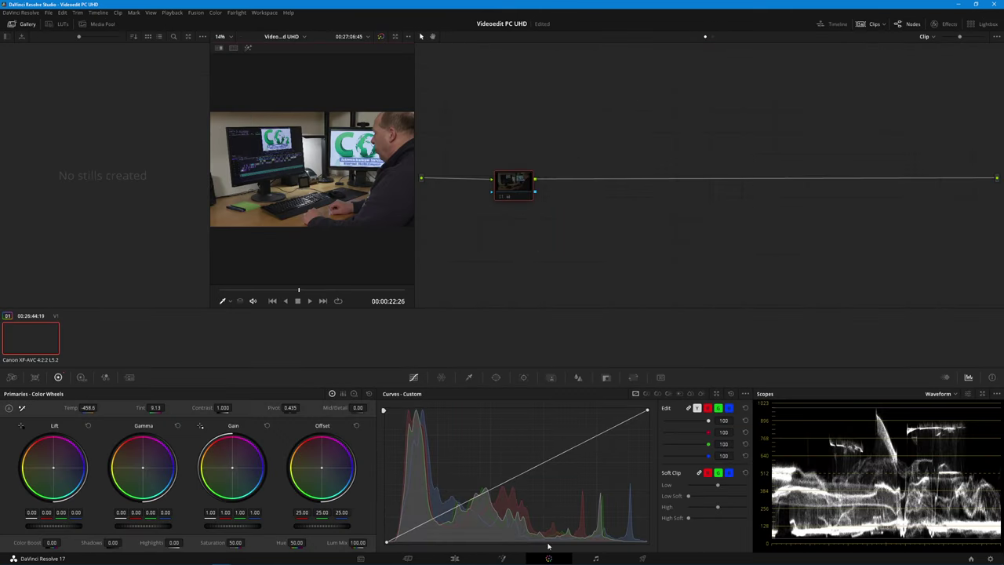
pyautogui.click(22, 25)
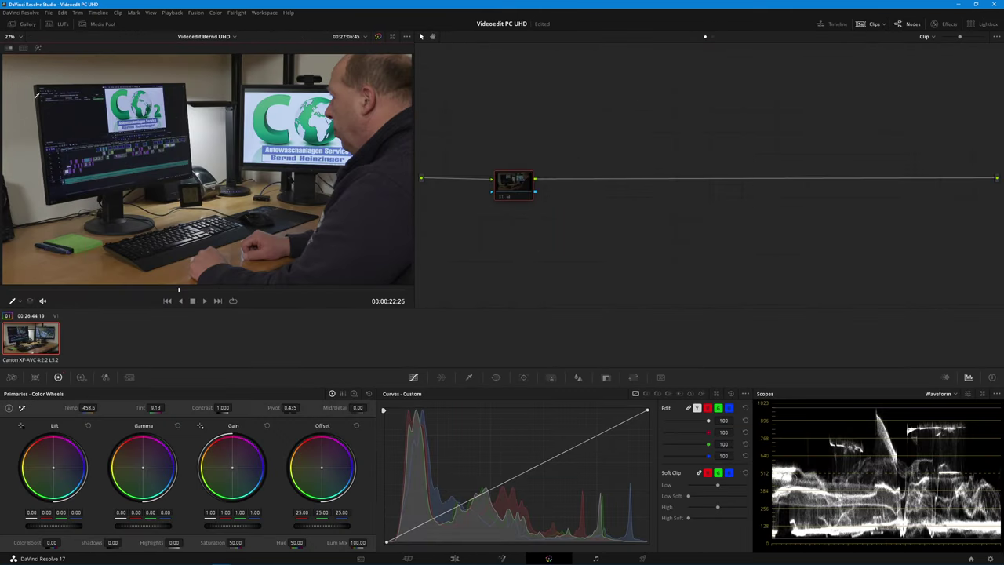
pyautogui.click(19, 303)
pyautogui.click(26, 313)
# Toggle the clip's color node off and on twice to compare graded and ungraded footage.
pyautogui.click(503, 200)
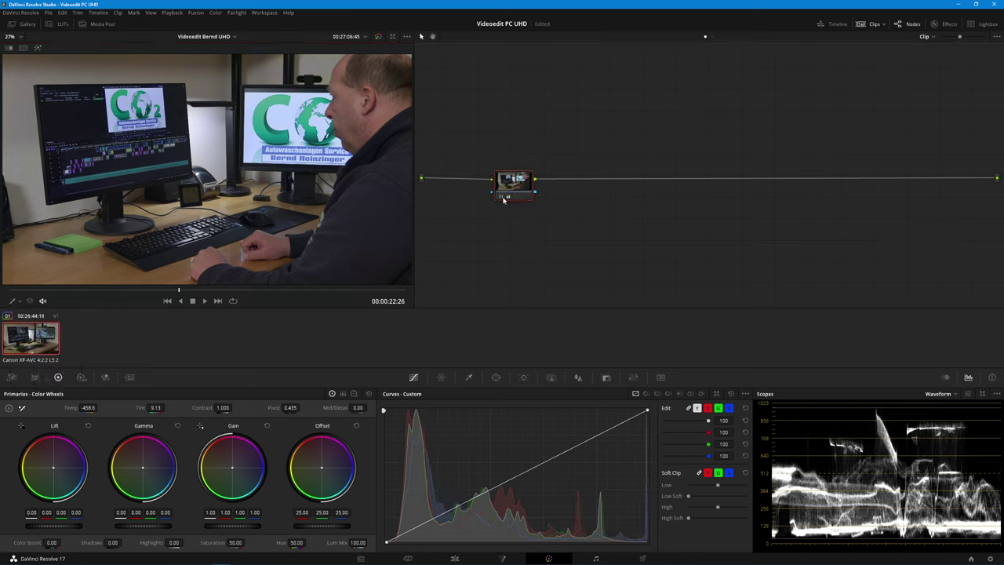
pyautogui.moveTo(509, 187); pyautogui.dragTo(516, 185)
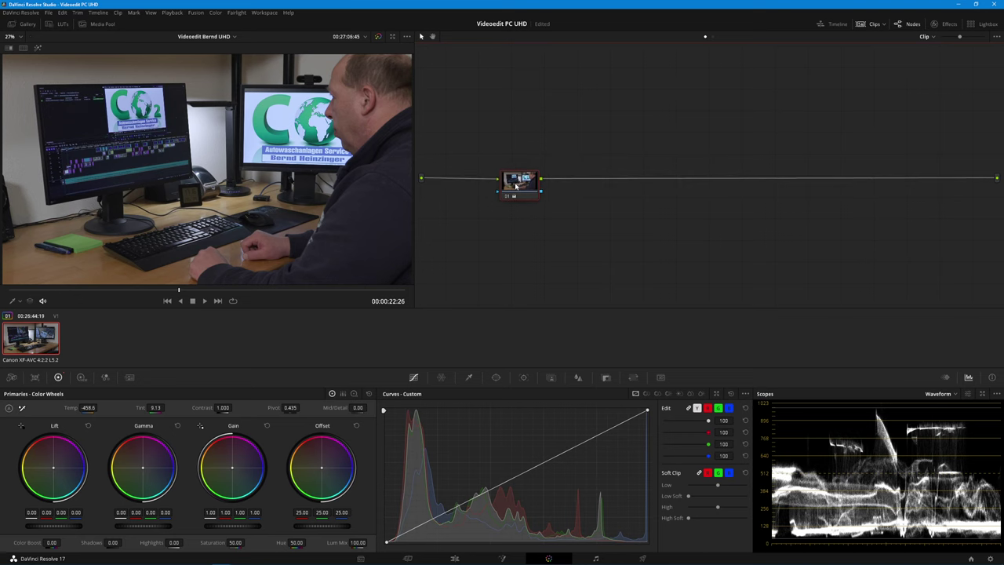
pyautogui.click(507, 198)
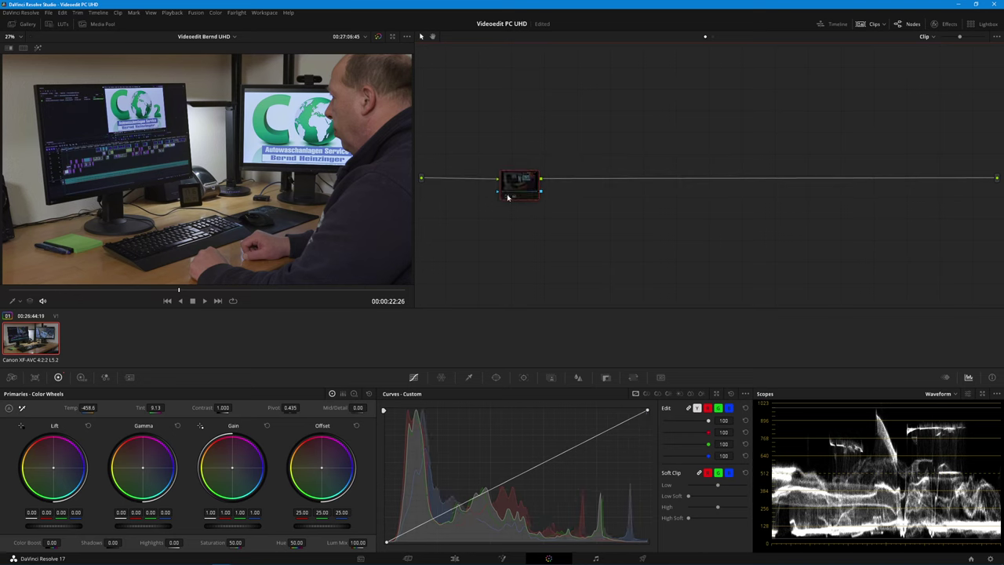
pyautogui.click(508, 197)
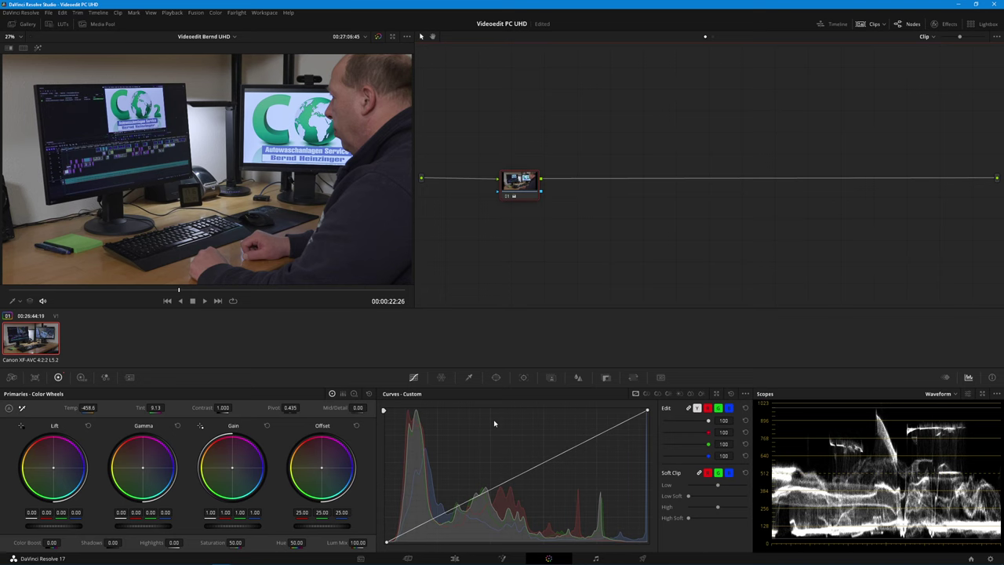
pyautogui.click(507, 200)
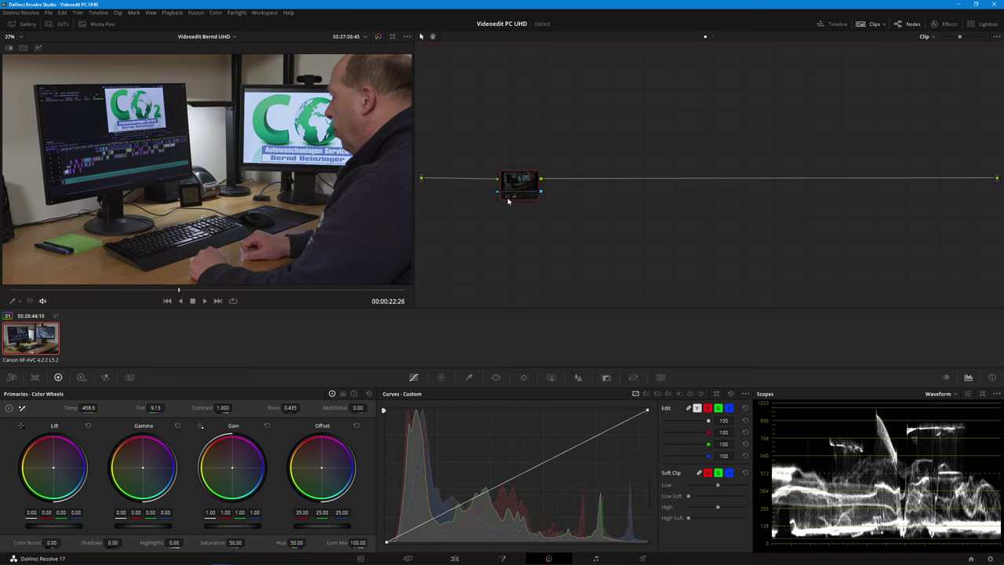
pyautogui.click(507, 200)
# Return to the Edit page with the color node active.
pyautogui.click(457, 558)
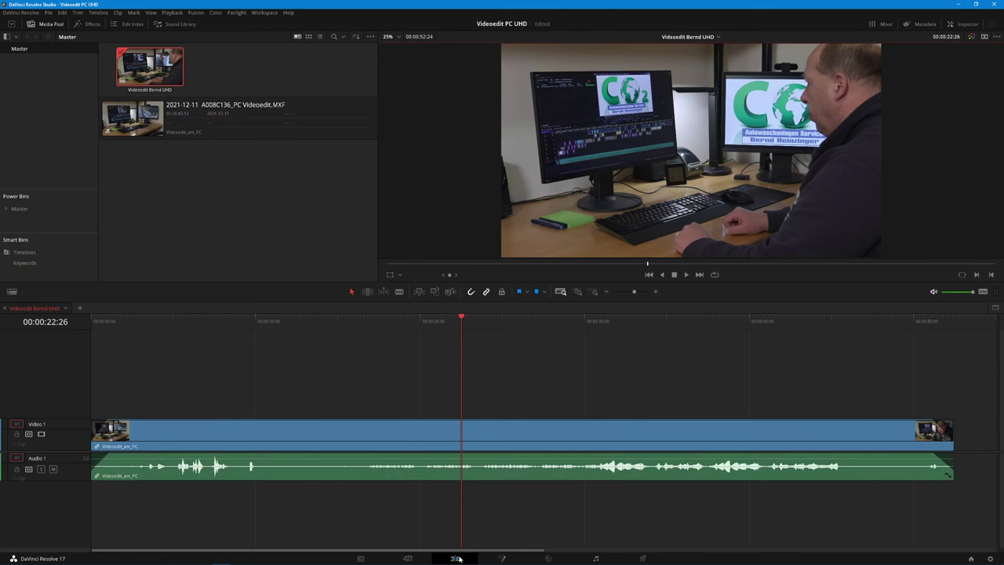
pyautogui.click(550, 558)
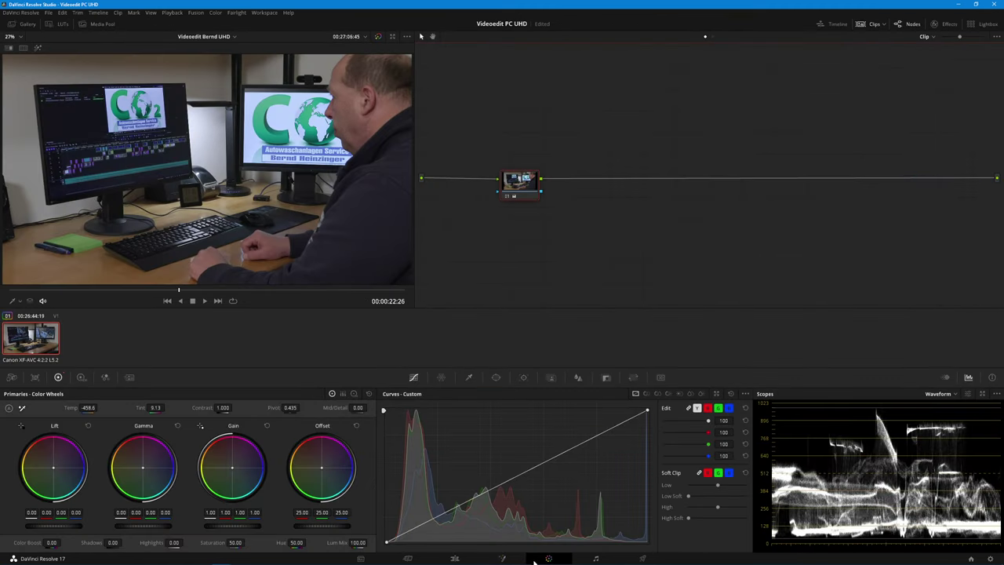
pyautogui.click(455, 558)
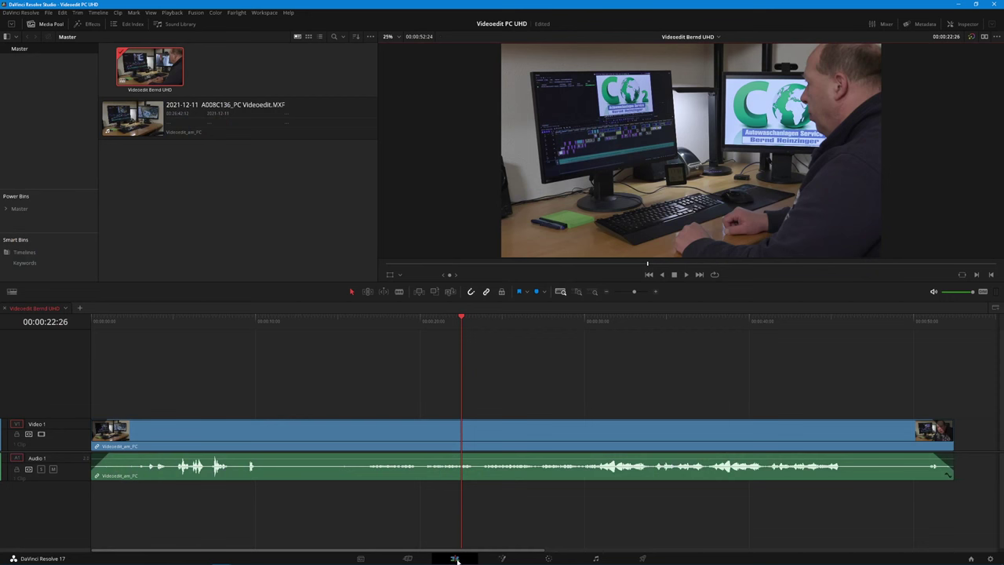
# Play the timeline from about 6 seconds, stopping at 00:00:14:13.
pyautogui.click(206, 320)
pyautogui.press('space')
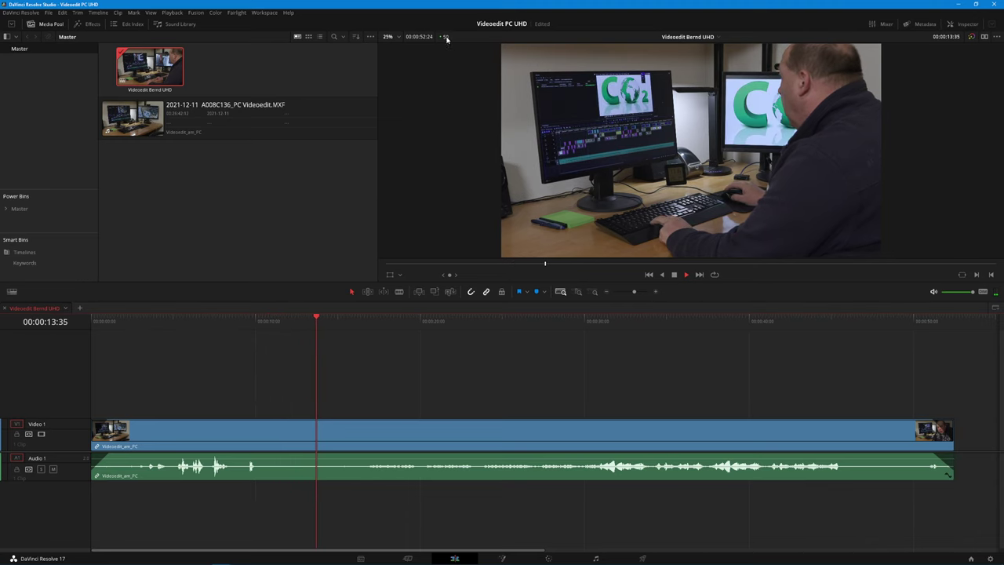
pyautogui.press('space')
# Set the clip's Transform Zoom to 1.080 in the Inspector.
pyautogui.click(965, 24)
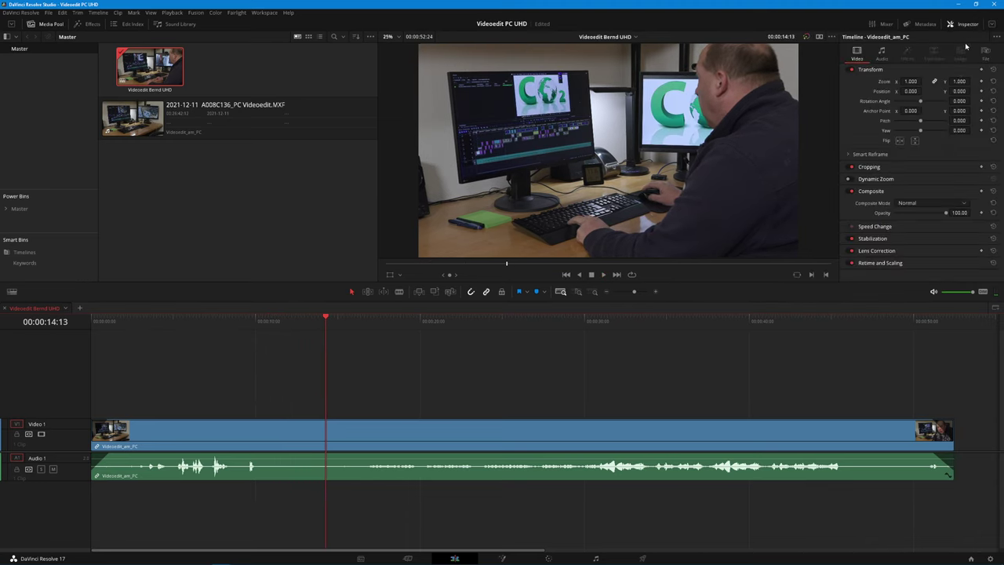
pyautogui.moveTo(910, 82); pyautogui.dragTo(924, 82)
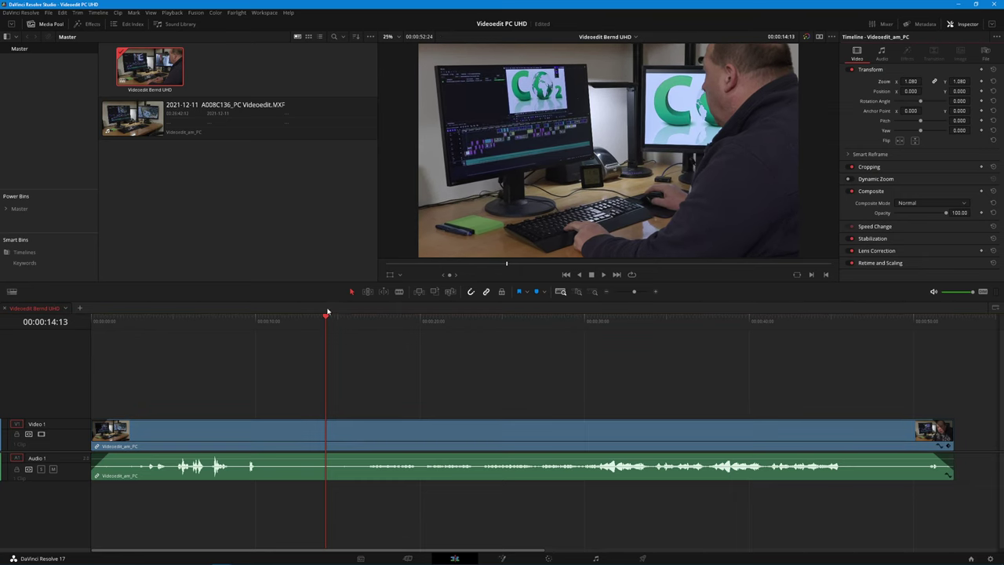
pyautogui.click(967, 25)
# Play back the zoomed clip to 00:00:17:17, then switch to the Color page.
pyautogui.click(229, 321)
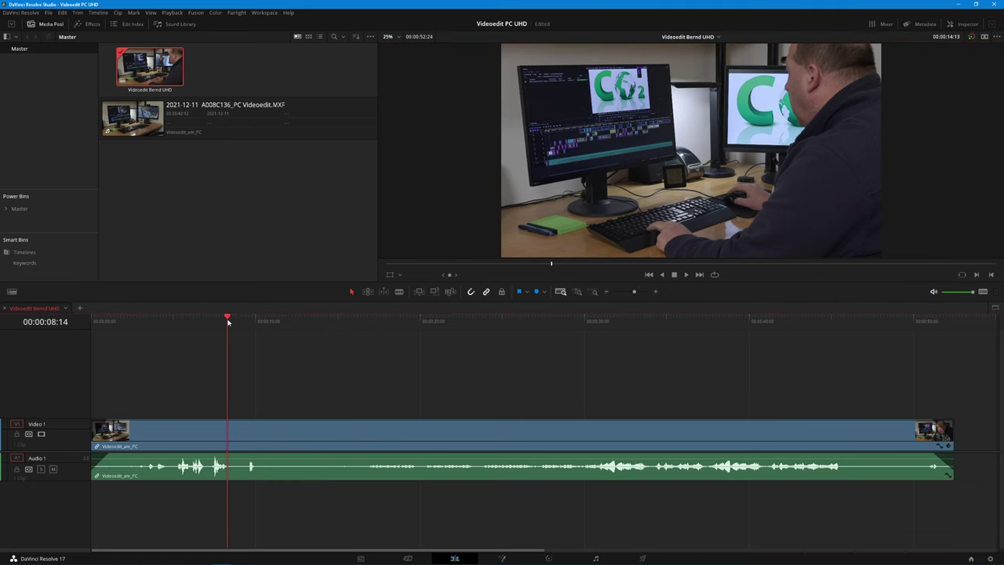
pyautogui.click(311, 320)
pyautogui.press('space')
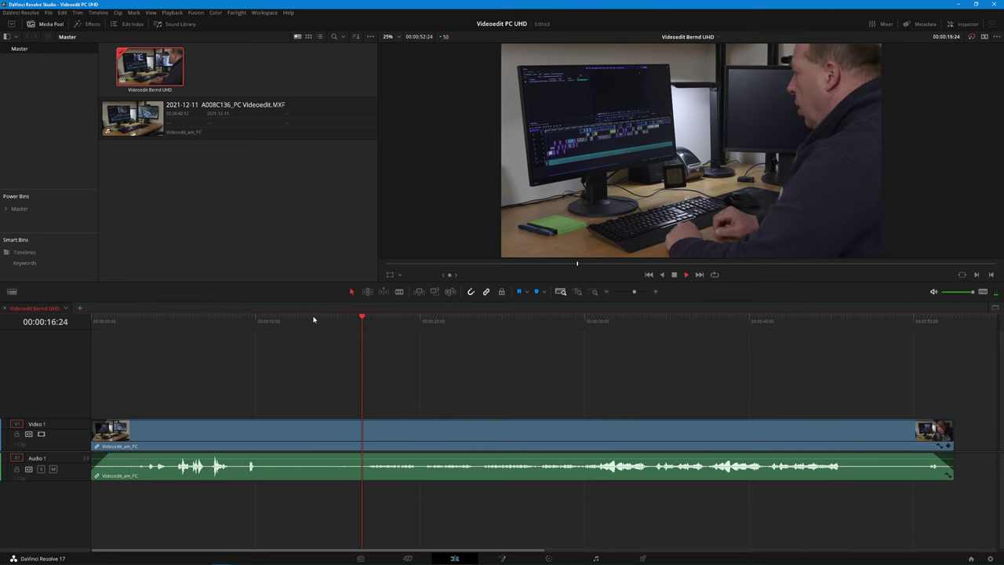
pyautogui.press('space')
pyautogui.click(548, 558)
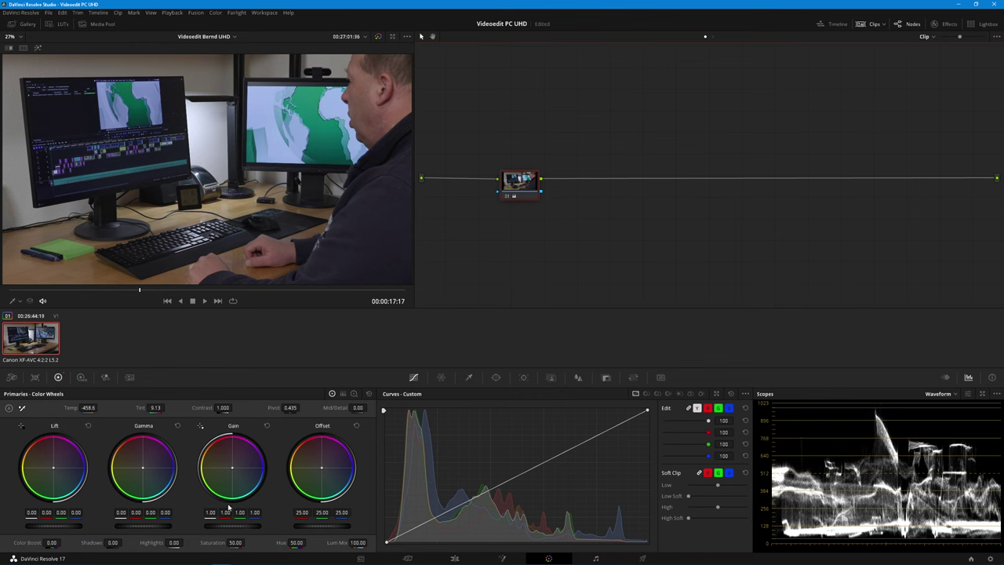
# Check the timeline resolution options on the Cut page, then return to the Edit page.
pyautogui.click(407, 558)
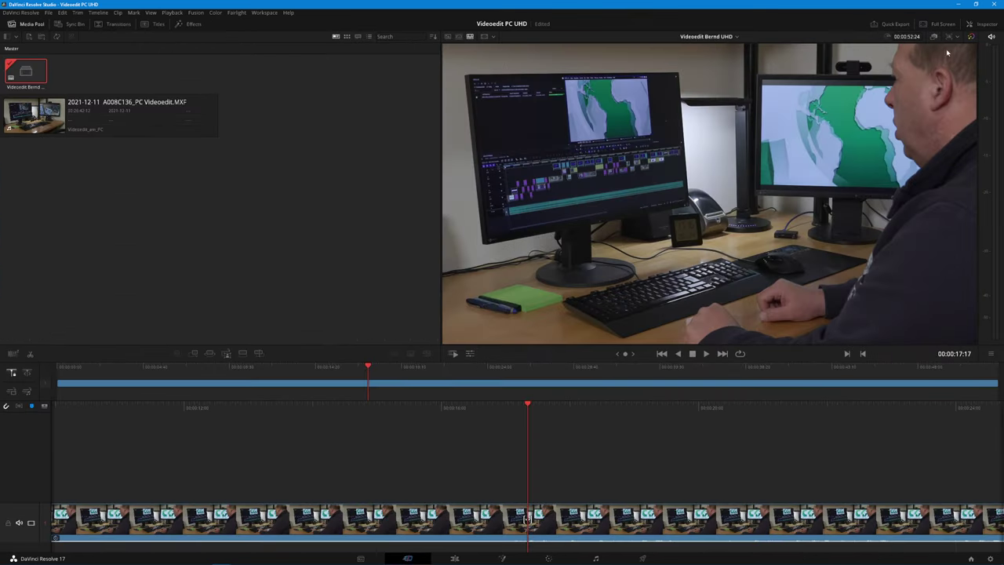
pyautogui.click(948, 37)
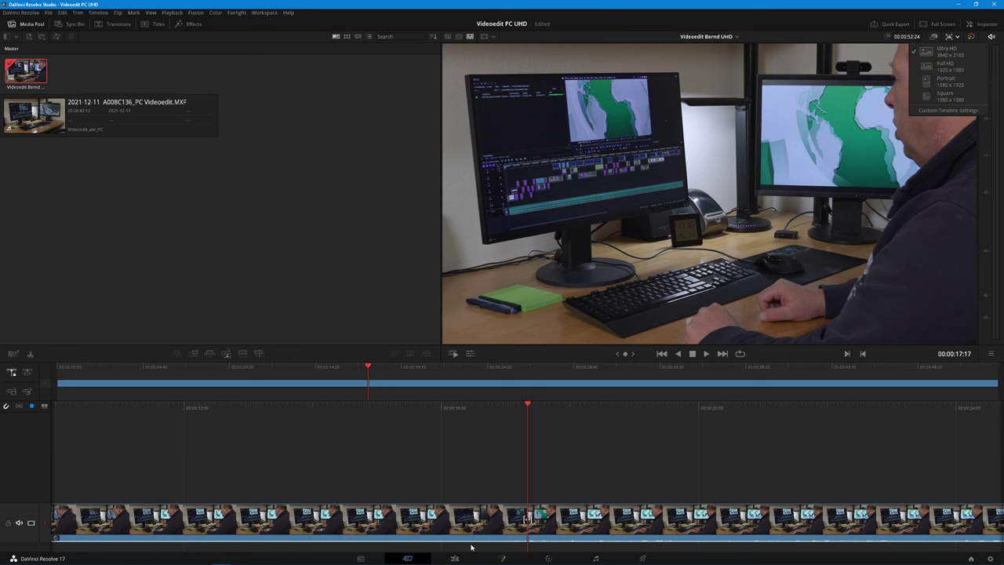
pyautogui.click(455, 558)
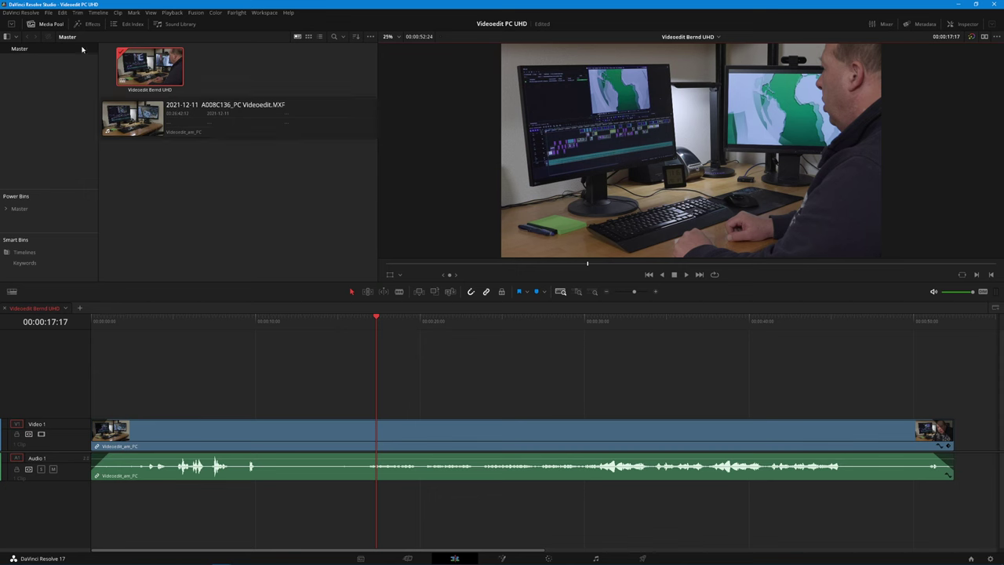
# Review the 3840 x 2160 Master Settings in Project Settings and cancel unchanged.
pyautogui.click(48, 13)
pyautogui.click(84, 164)
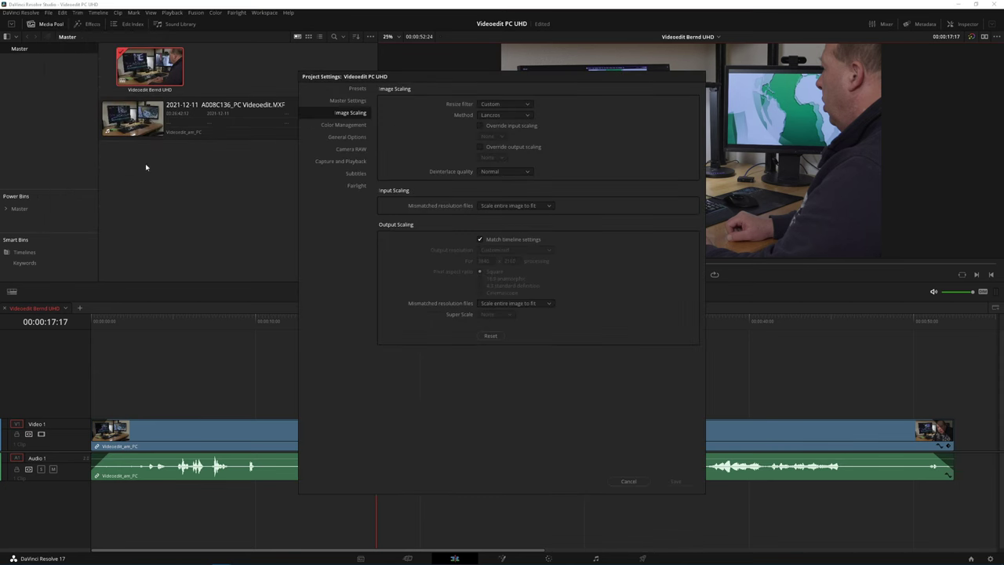
pyautogui.click(357, 102)
pyautogui.scroll(2, 664, 217)
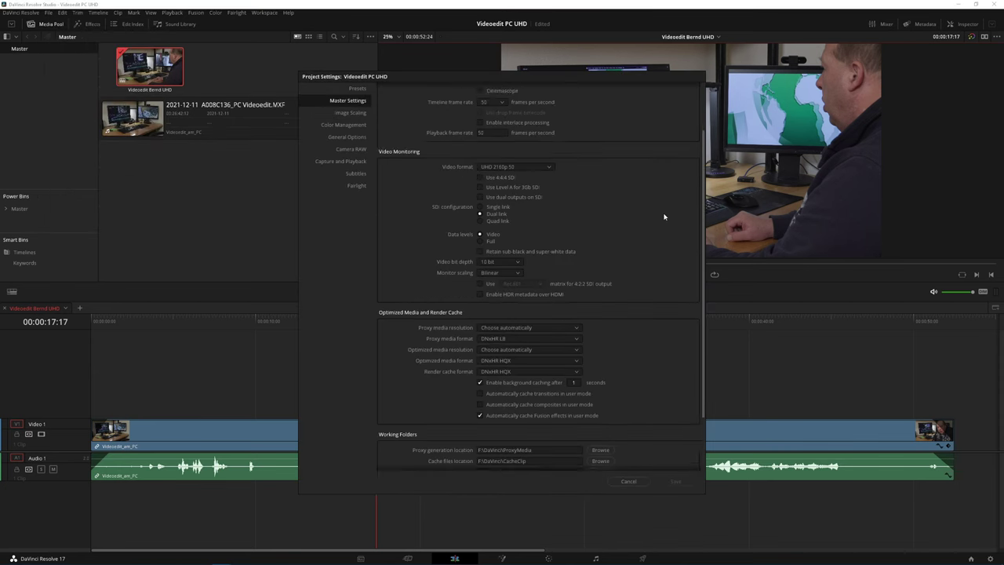
pyautogui.scroll(2, 653, 213)
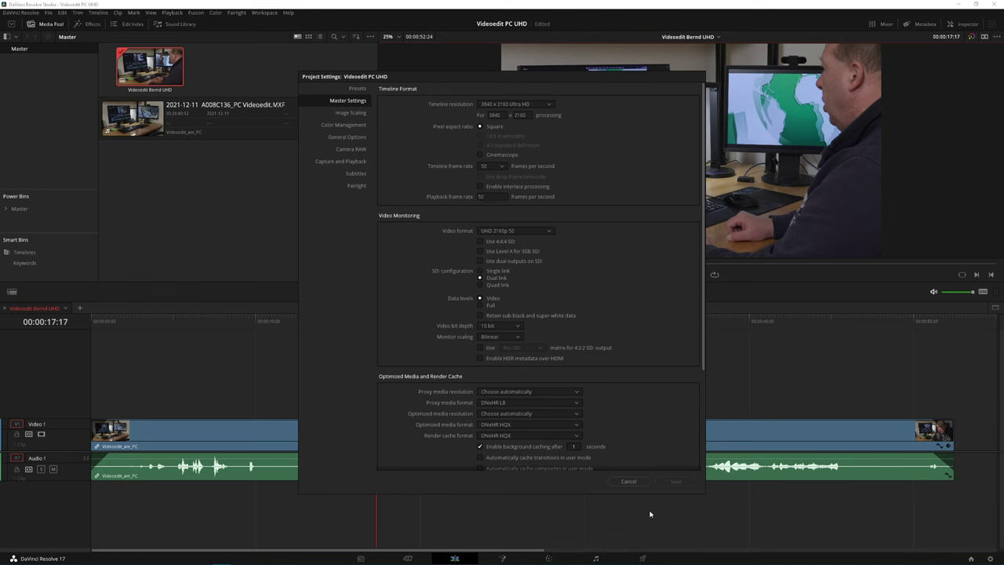
pyautogui.click(629, 482)
# Review the UHD timeline's Format and Monitoring settings, cancel, and move the playhead to about 7 seconds.
pyautogui.rightClick(158, 69)
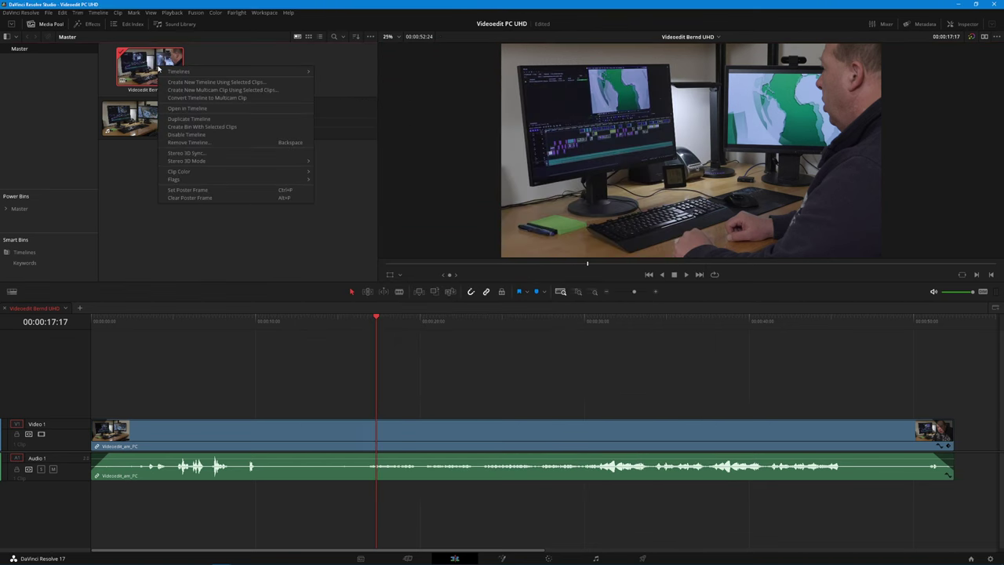
pyautogui.moveTo(219, 75)
pyautogui.click(343, 72)
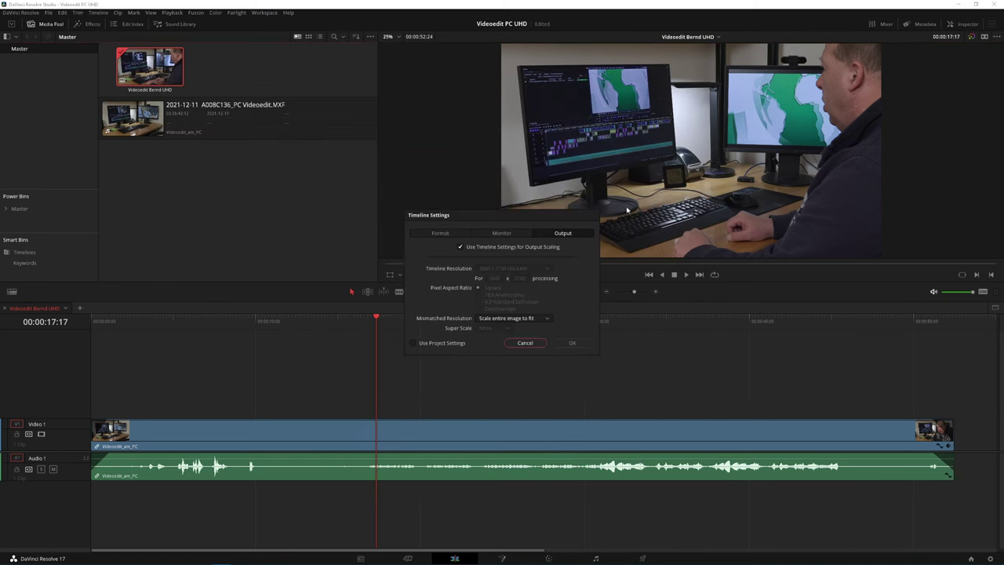
pyautogui.click(440, 233)
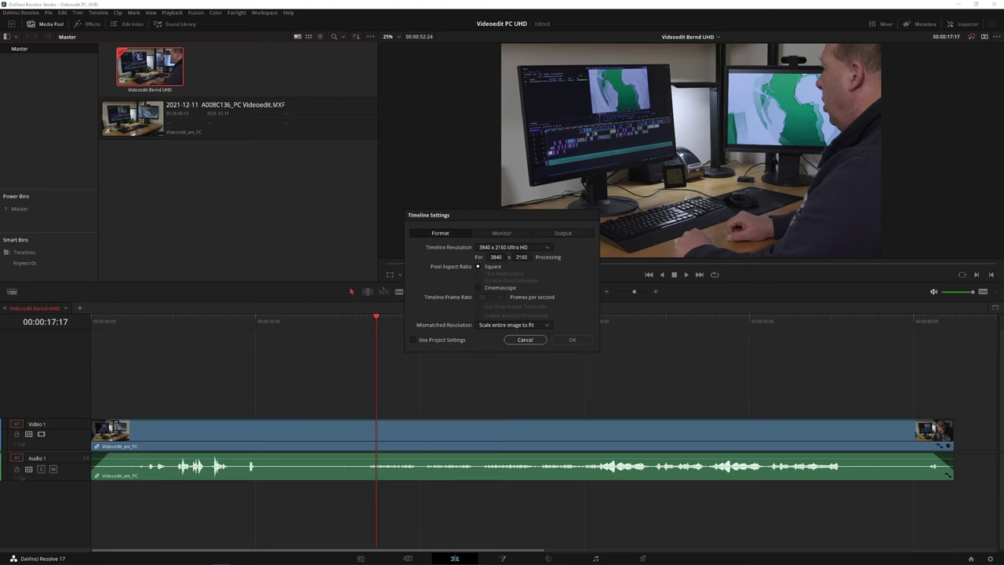
pyautogui.click(506, 233)
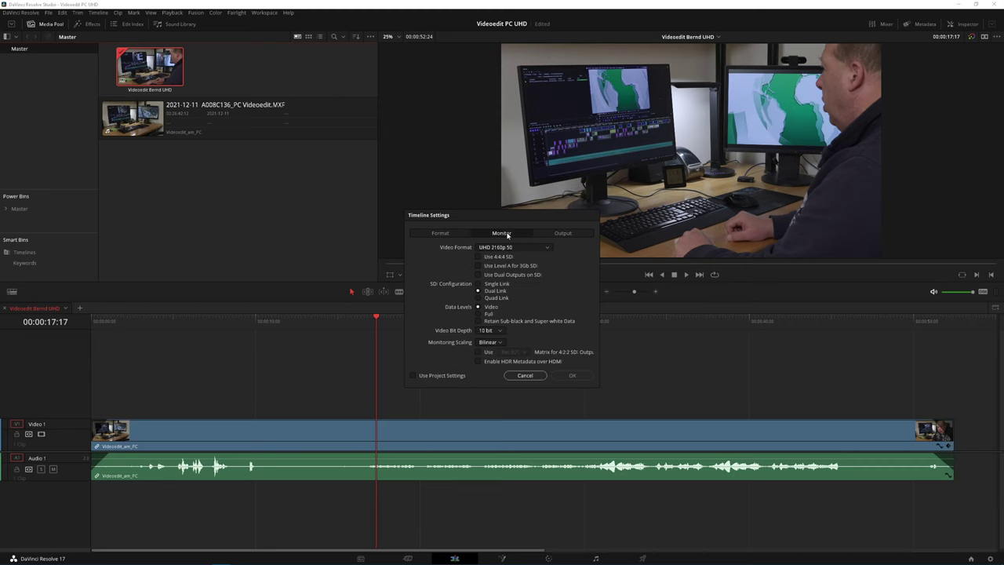
pyautogui.click(524, 375)
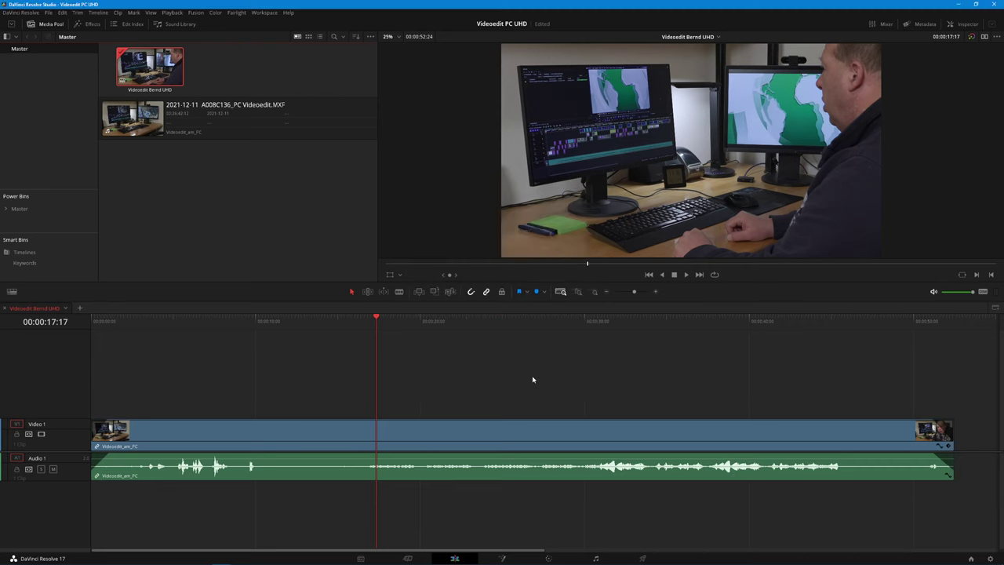
pyautogui.click(212, 325)
# Raise the clip's Color Boost to 14 on the Color page.
pyautogui.click(549, 559)
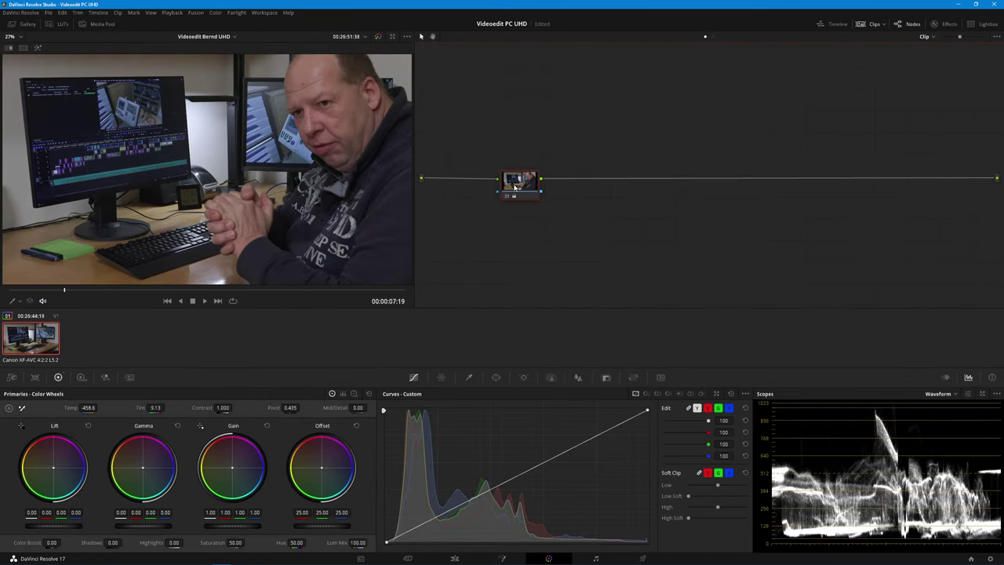
pyautogui.moveTo(515, 187); pyautogui.dragTo(509, 184)
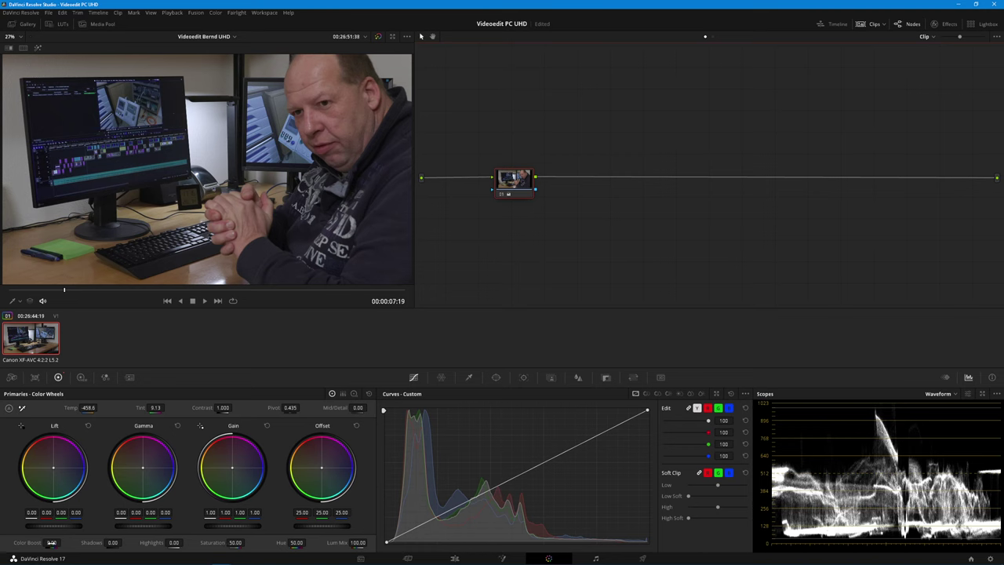
pyautogui.moveTo(51, 542); pyautogui.dragTo(63, 542)
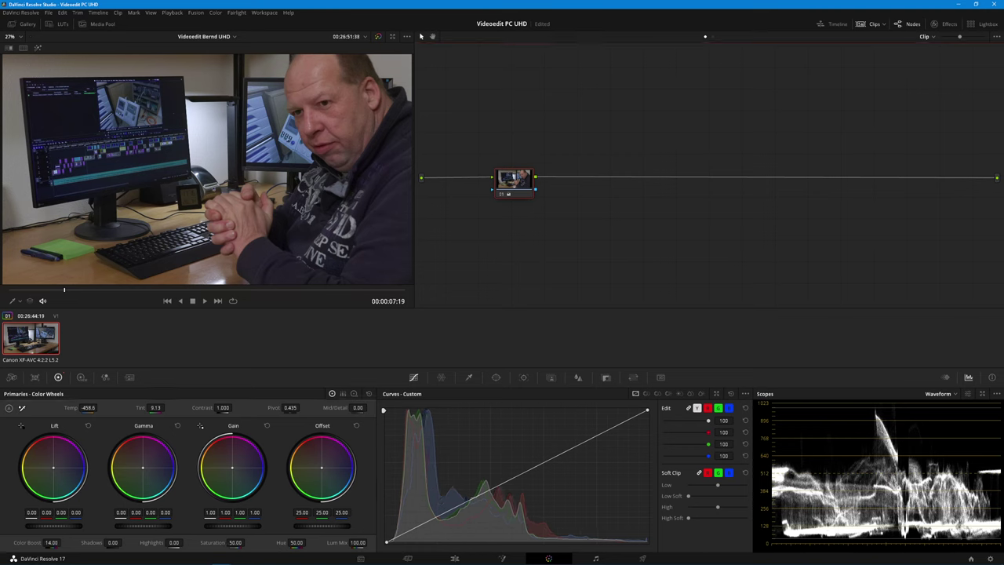
# Review the boosted footage on the Edit page, then return to the node's options on the Color page.
pyautogui.click(455, 559)
pyautogui.click(136, 318)
pyautogui.press('space')
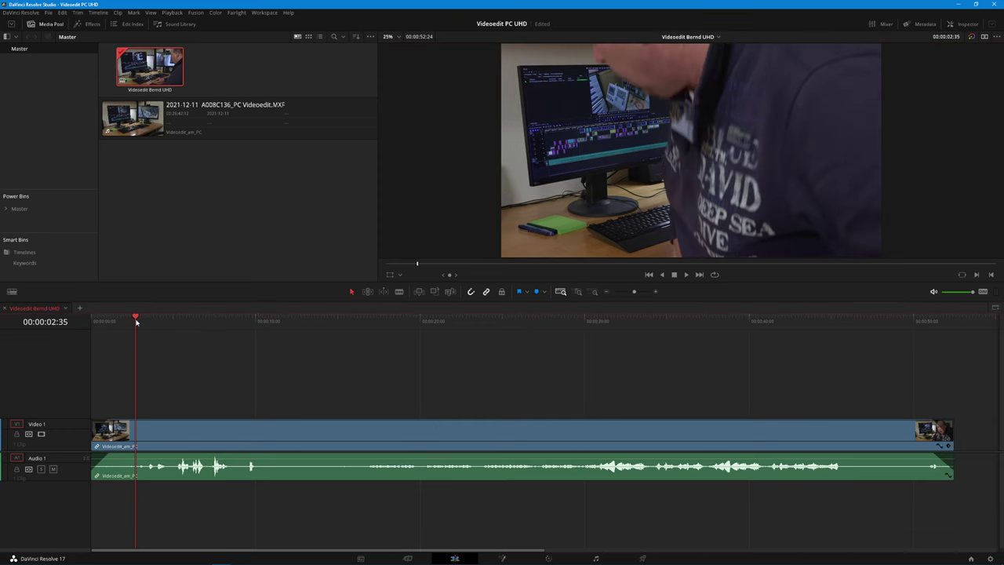
pyautogui.click(307, 320)
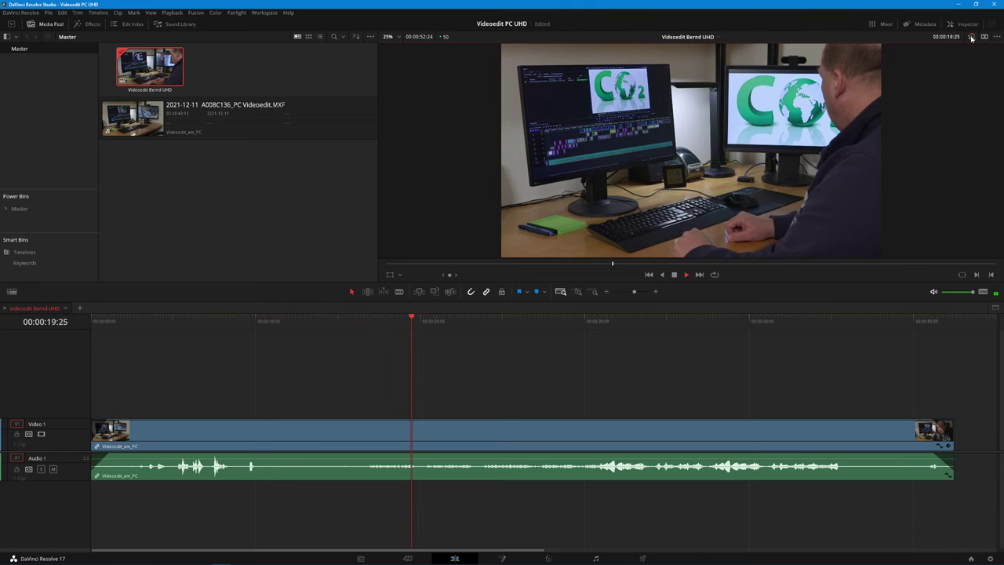
pyautogui.press('space')
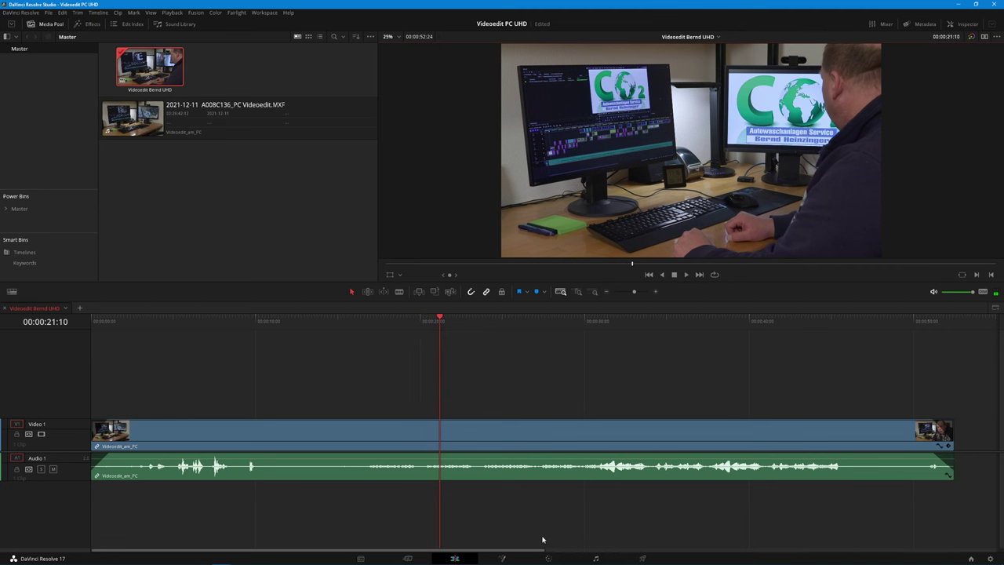
pyautogui.click(548, 556)
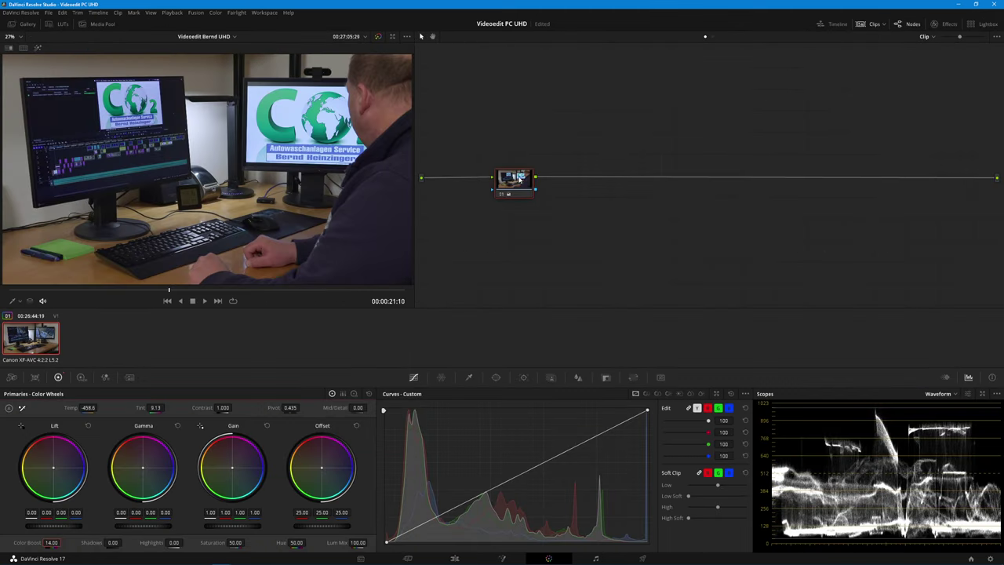
pyautogui.rightClick(519, 178)
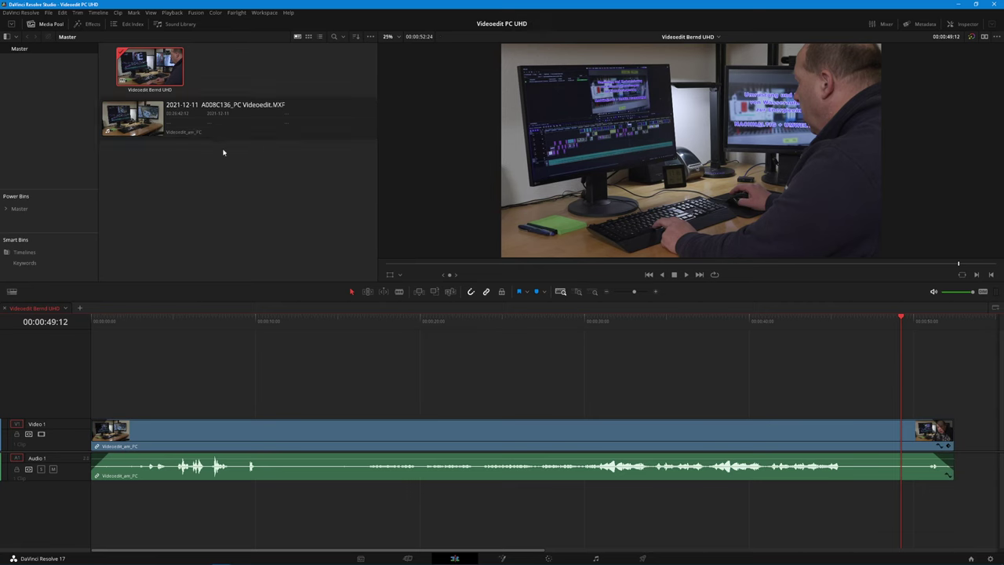
# Set the MXF clip's audio format to Mono in Clip Attributes.
pyautogui.click(227, 122)
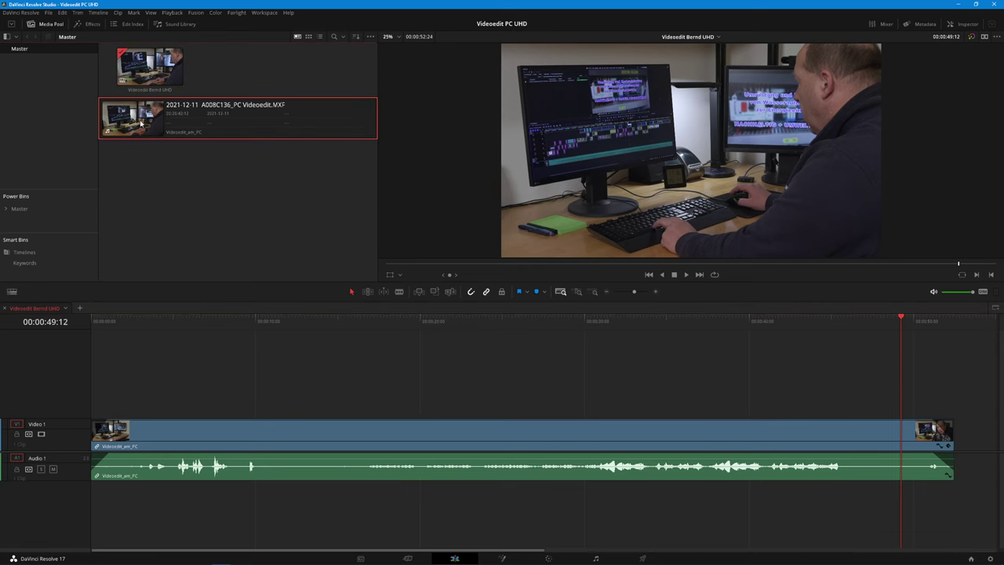
pyautogui.click(922, 23)
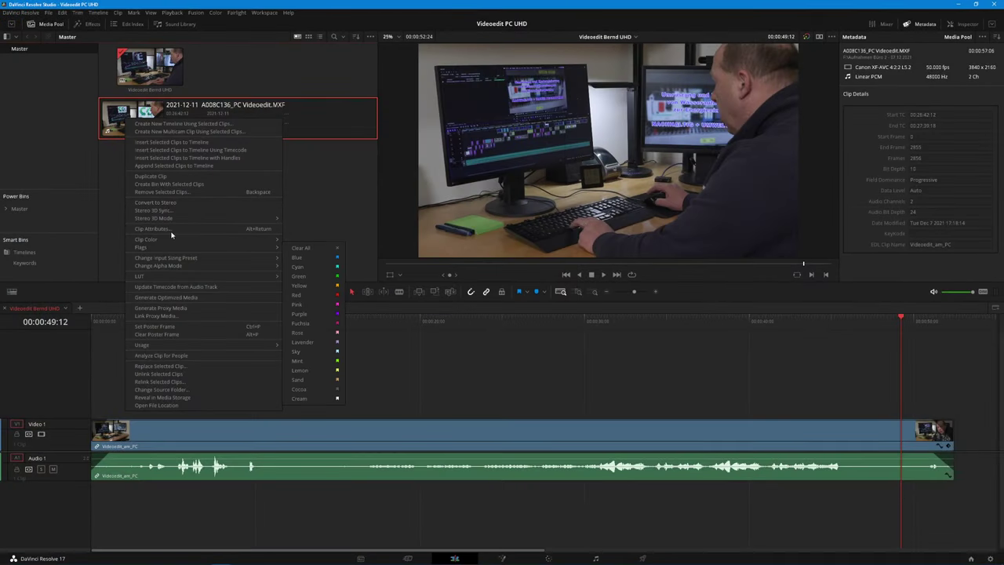
pyautogui.click(171, 229)
pyautogui.click(467, 156)
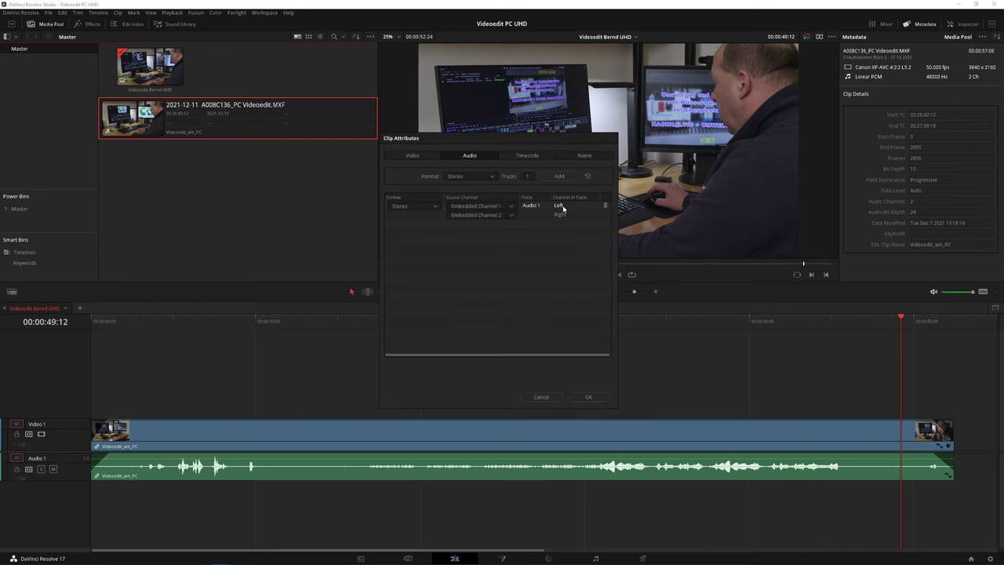
pyautogui.click(434, 207)
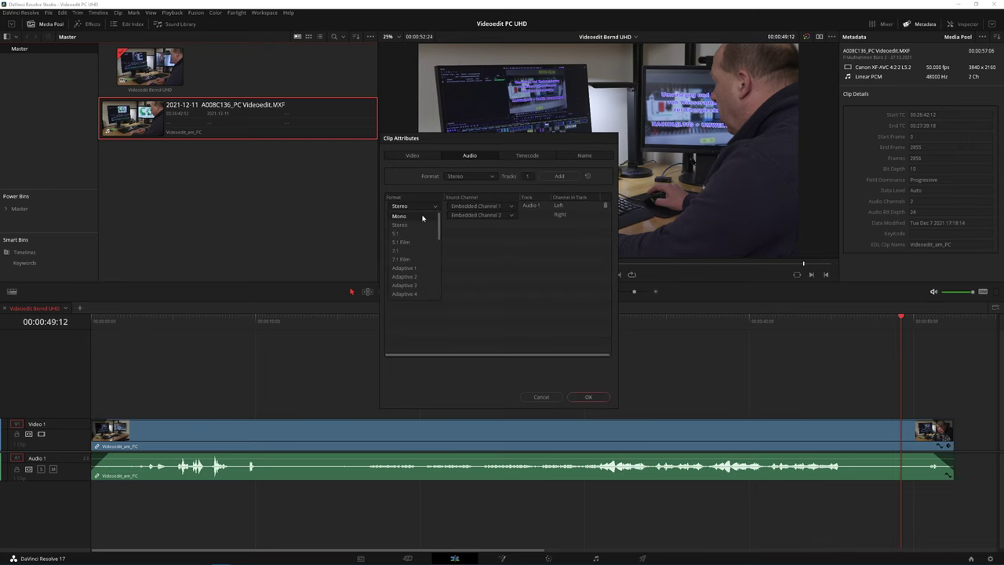
pyautogui.click(425, 216)
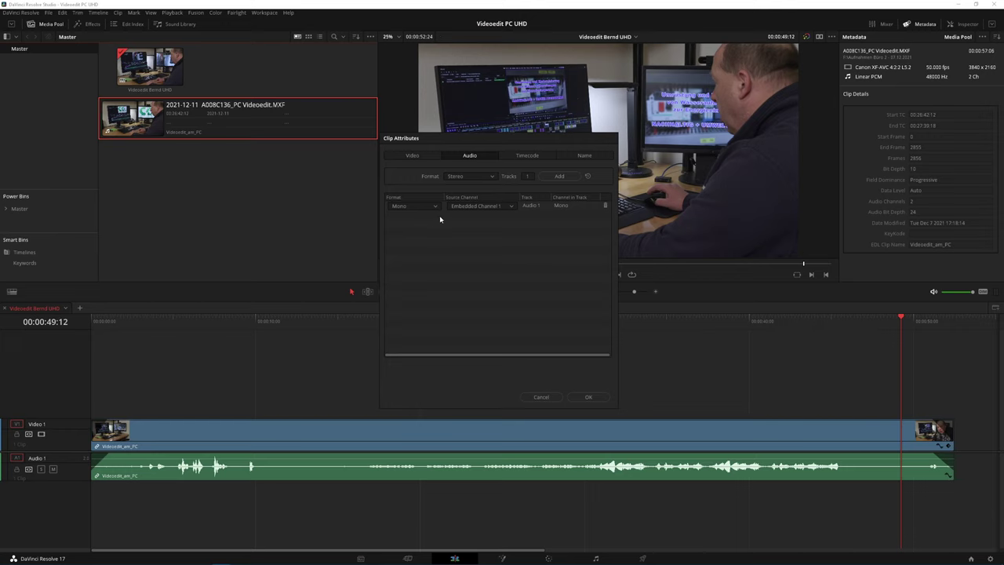
pyautogui.click(588, 397)
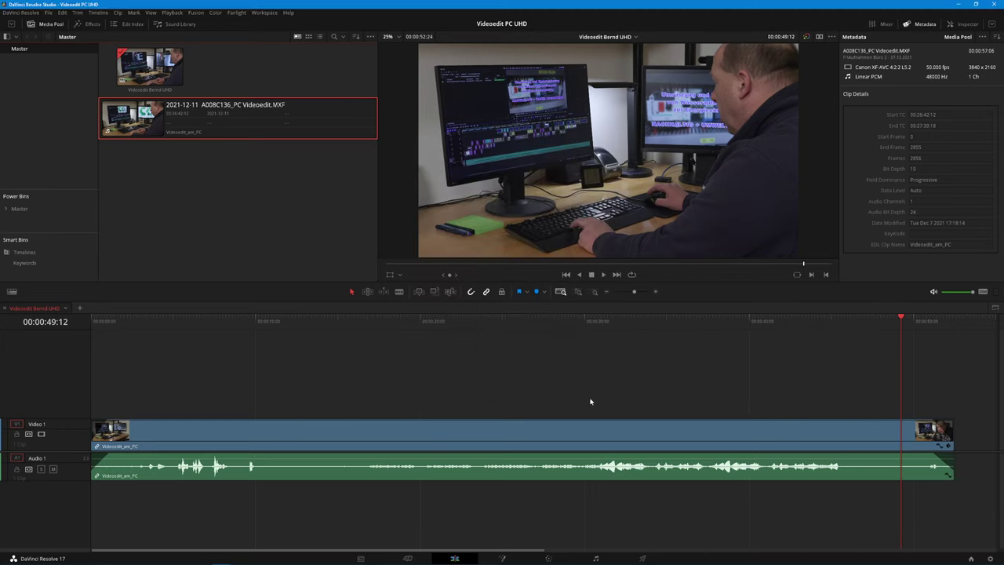
pyautogui.click(271, 320)
# Show the Mixer panel beside the timeline switched to Control Room level meters.
pyautogui.click(208, 317)
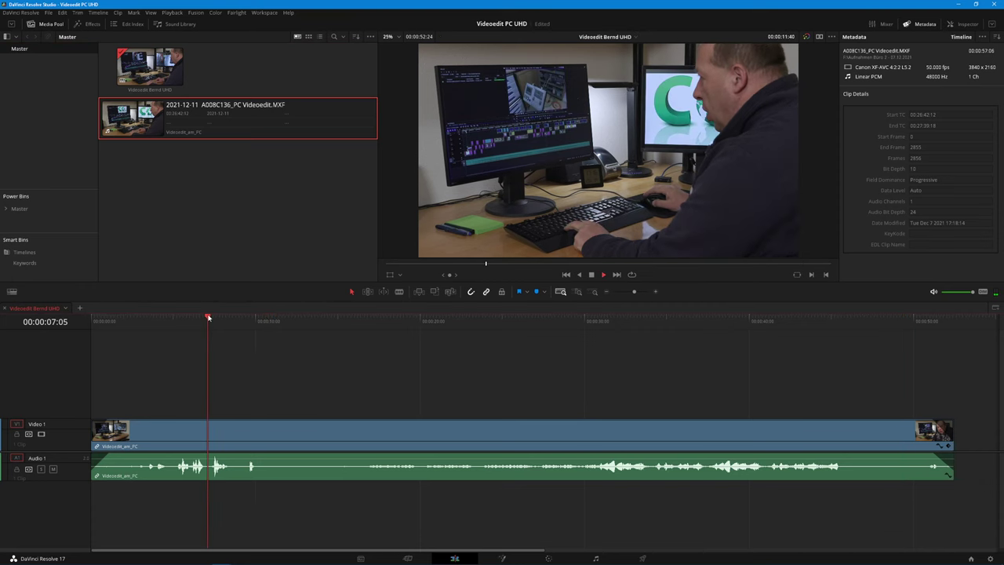
pyautogui.click(609, 321)
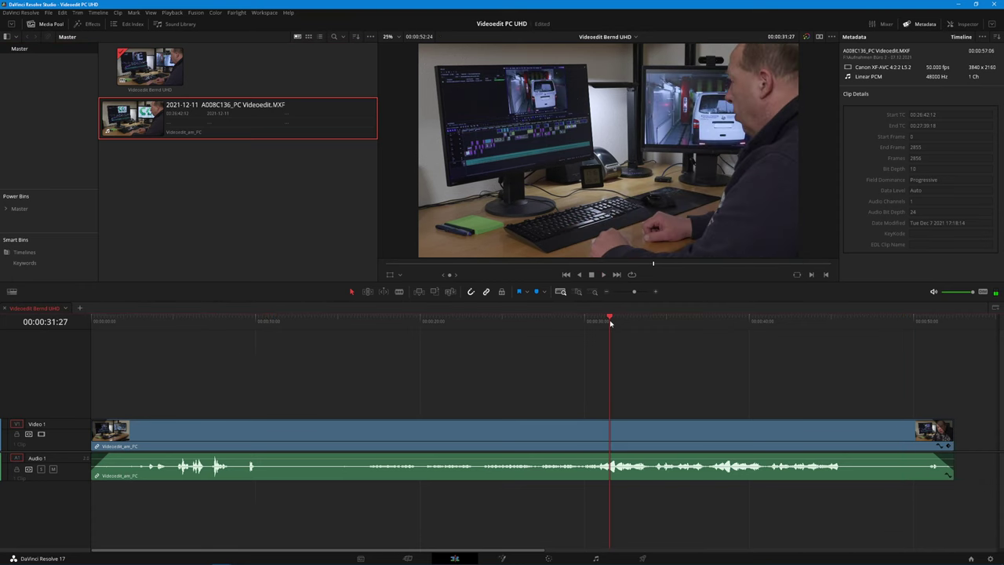
pyautogui.click(889, 24)
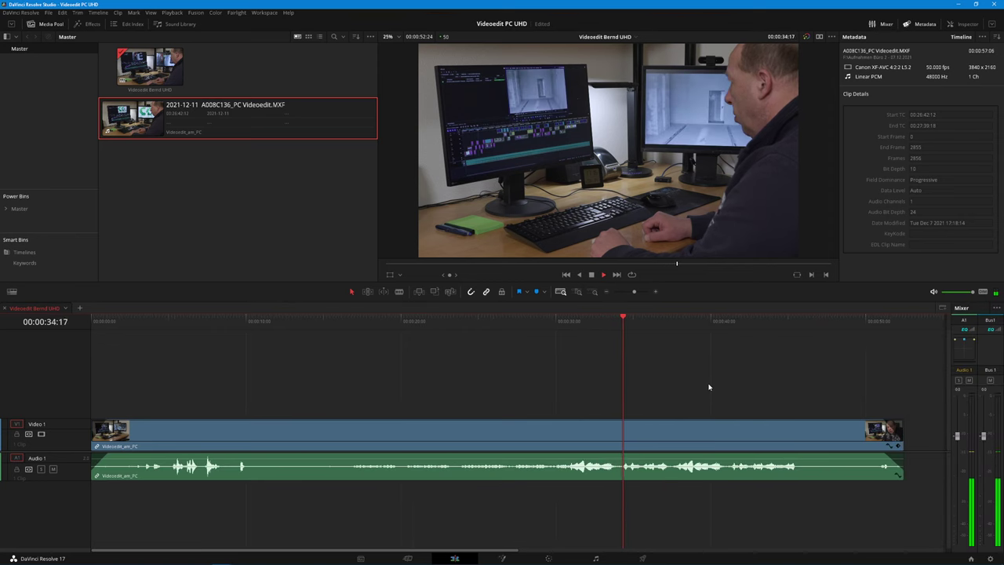
pyautogui.click(996, 308)
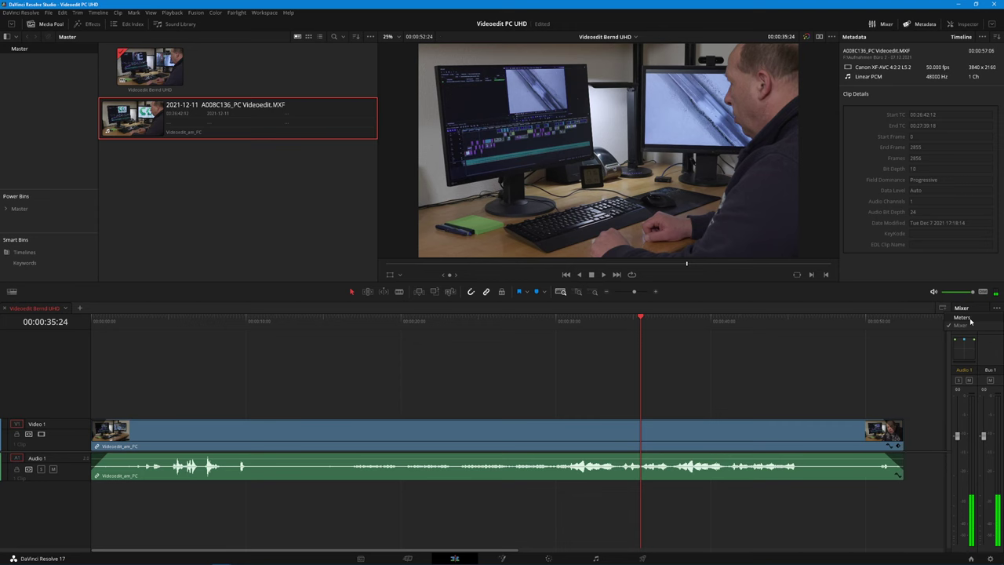
pyautogui.click(961, 316)
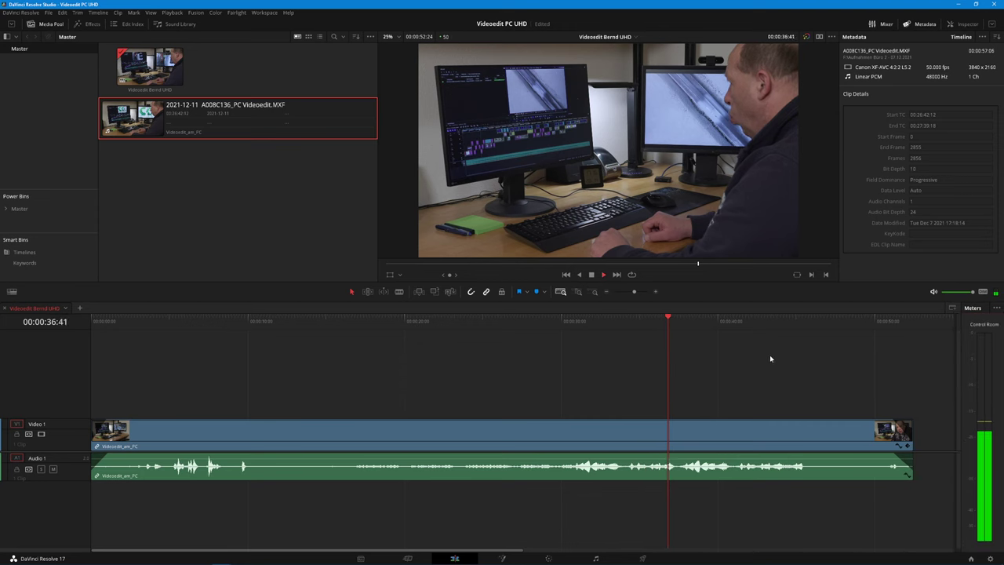
pyautogui.press('space')
# Normalize the selected clips' audio levels to EBU R128.
pyautogui.click(503, 475)
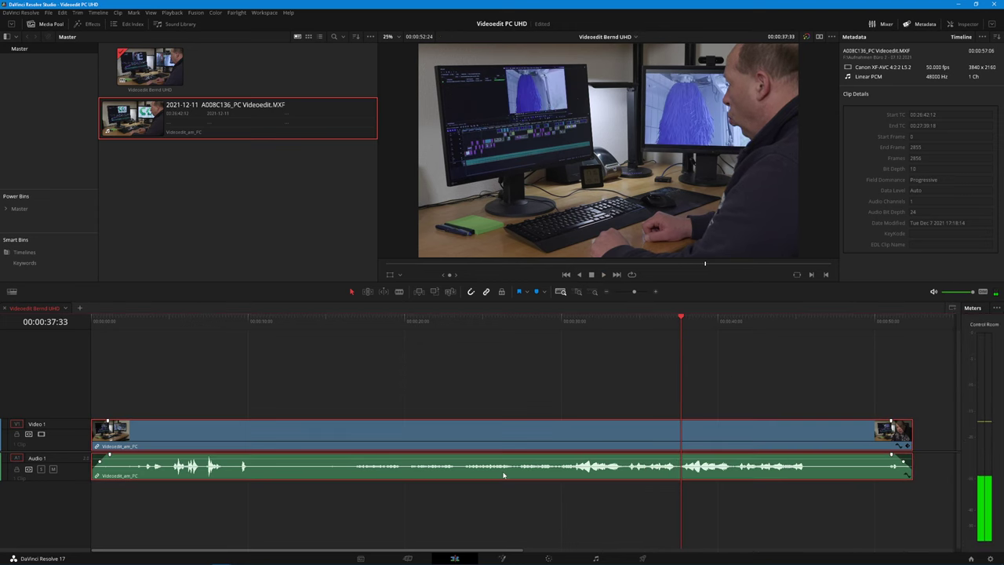
pyautogui.rightClick(503, 474)
pyautogui.click(538, 379)
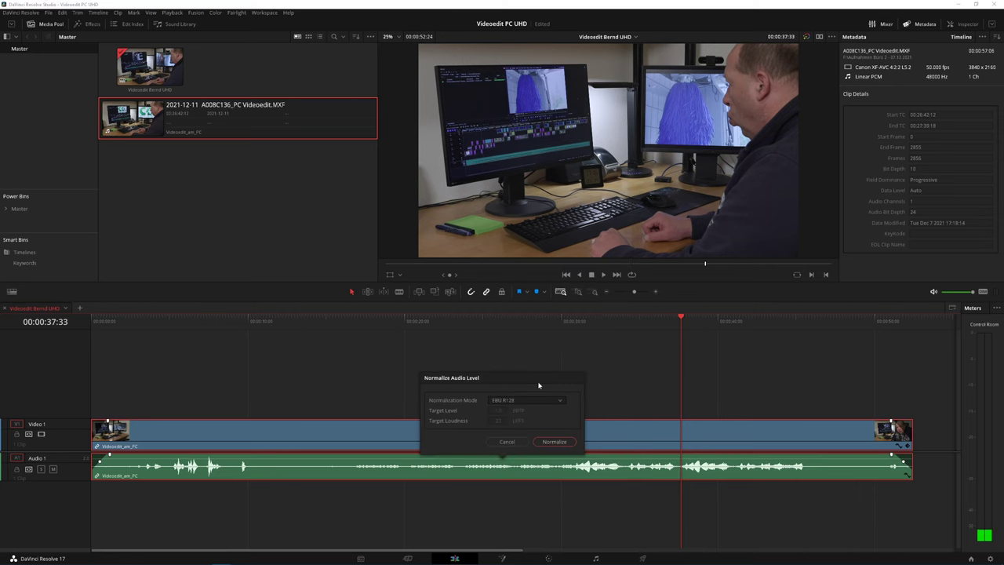
pyautogui.click(551, 442)
# Replay the timeline from the start with meters active, stopping at 00:00:07:08.
pyautogui.click(234, 319)
pyautogui.click(256, 345)
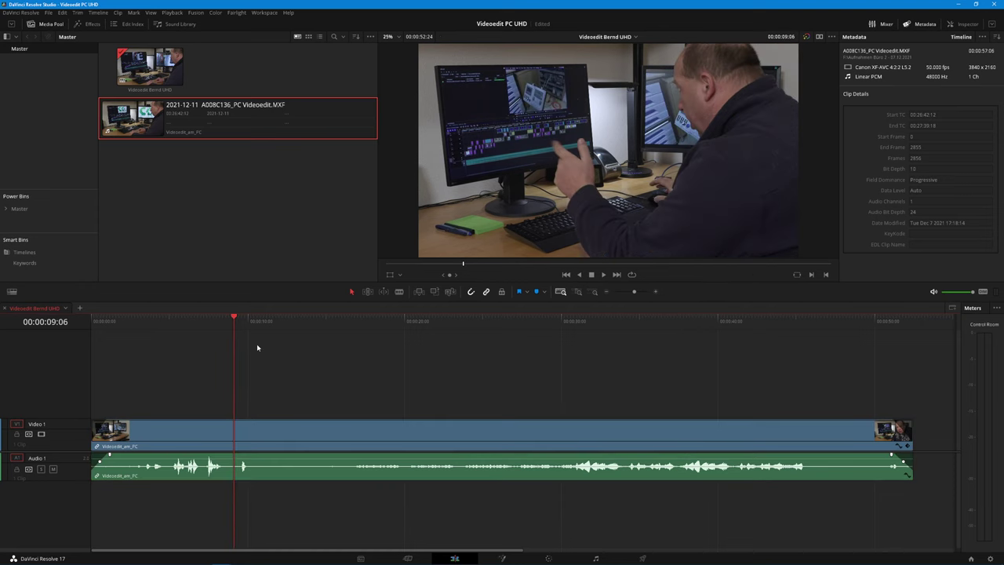
pyautogui.press('Home')
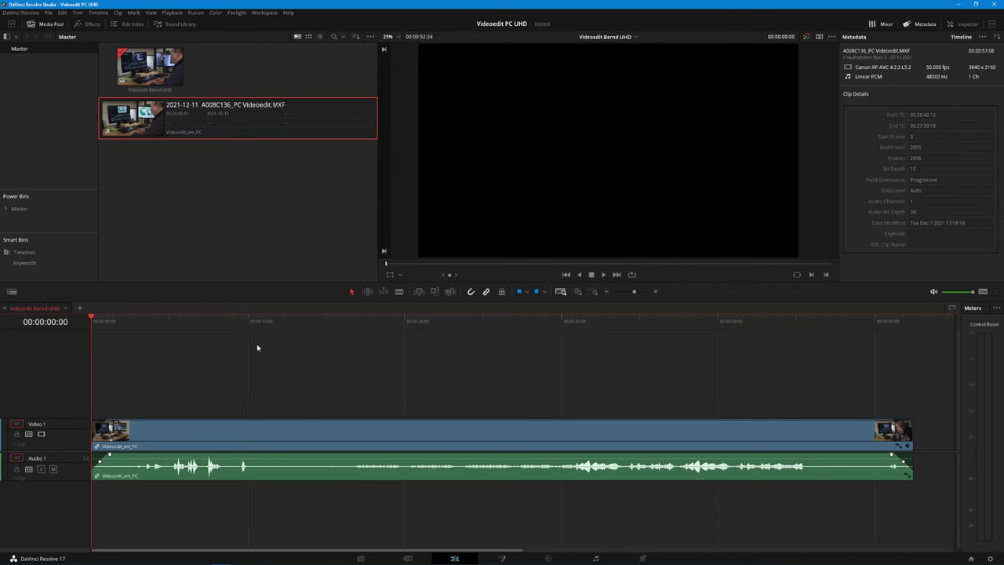
pyautogui.press('space')
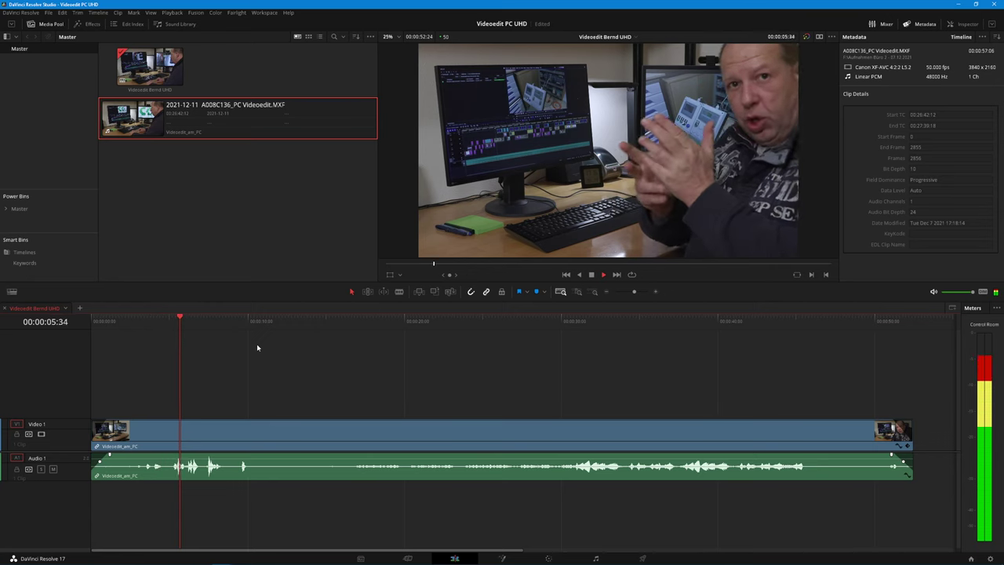
pyautogui.press('space')
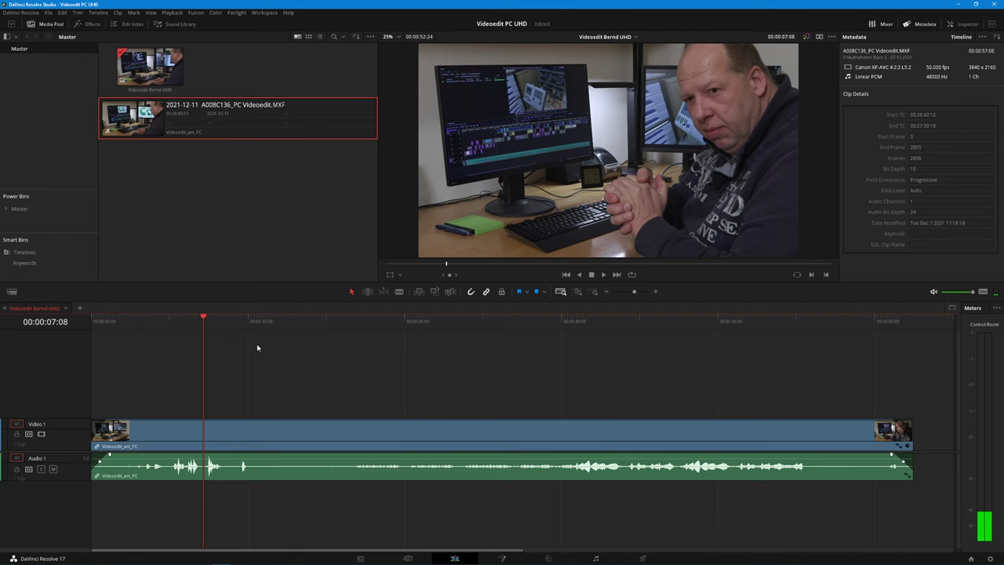
# Check memory, GTX 1070, UHD Graphics 630 and disk usage in Task Manager, then the process list.
pyautogui.rightClick(321, 558)
pyautogui.click(349, 520)
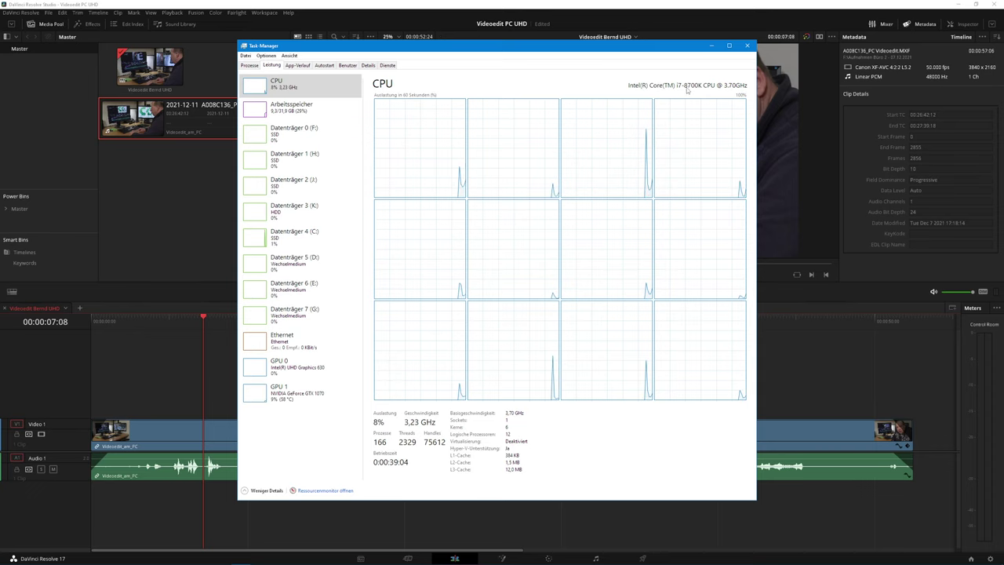
pyautogui.click(285, 110)
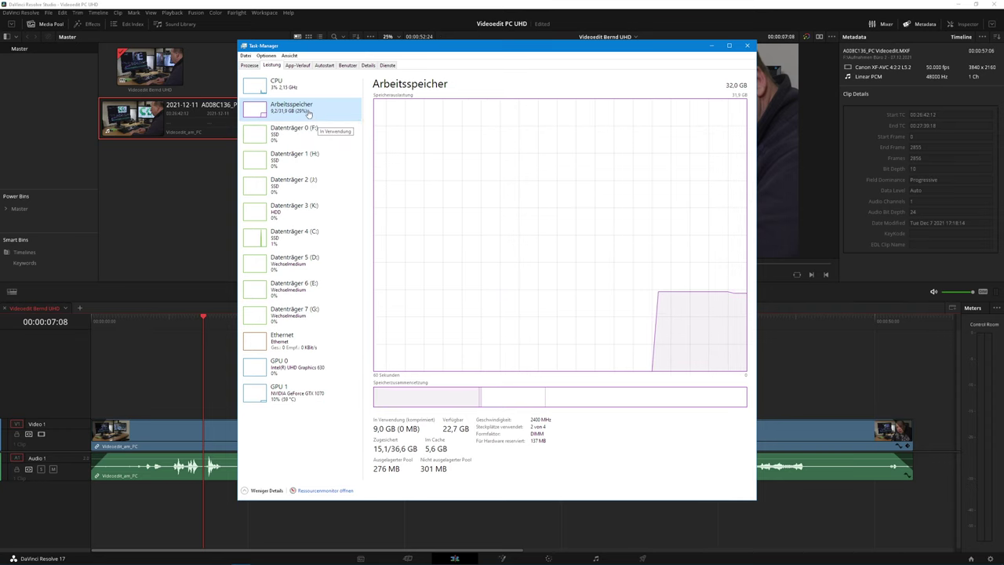
pyautogui.click(278, 394)
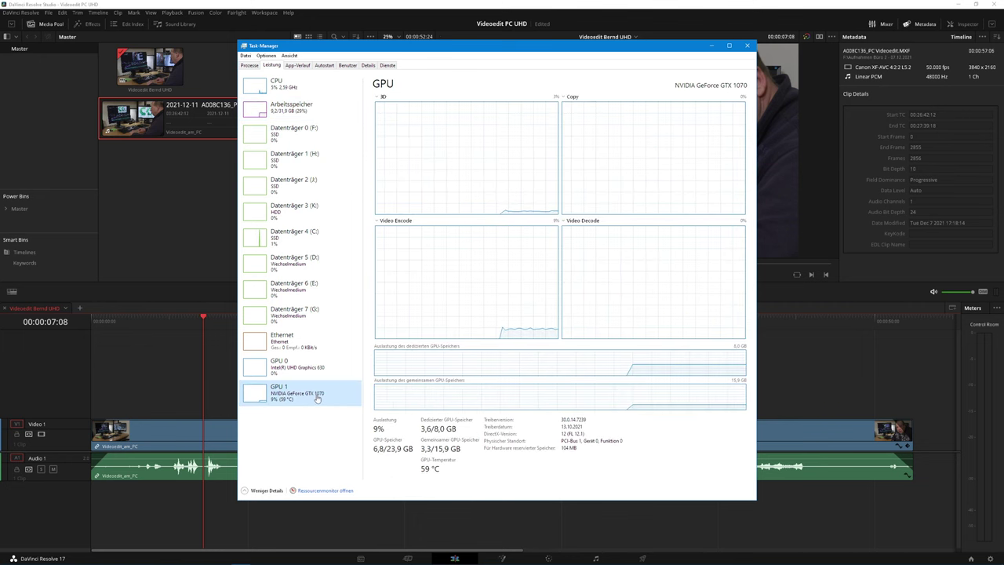
pyautogui.click(291, 370)
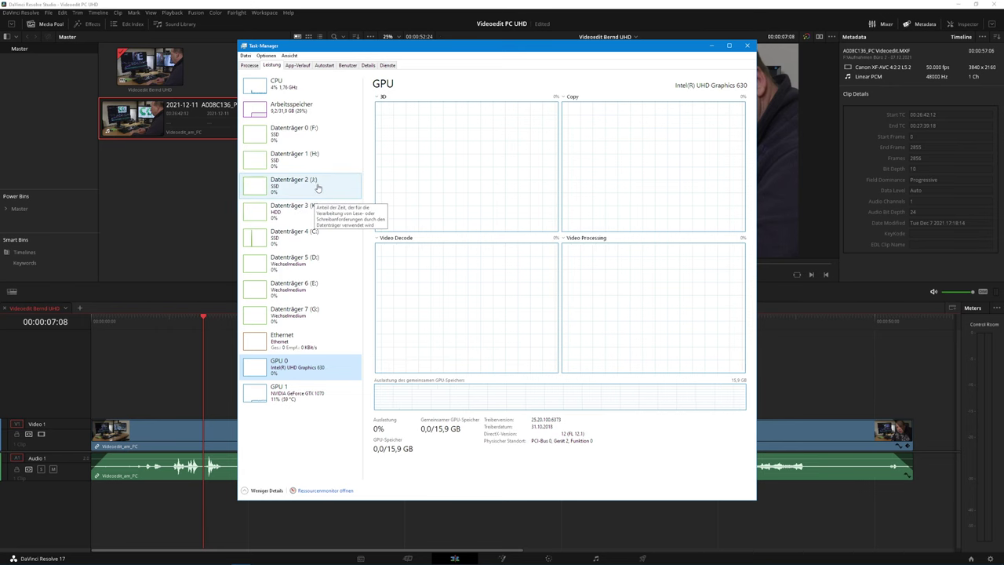
pyautogui.click(292, 135)
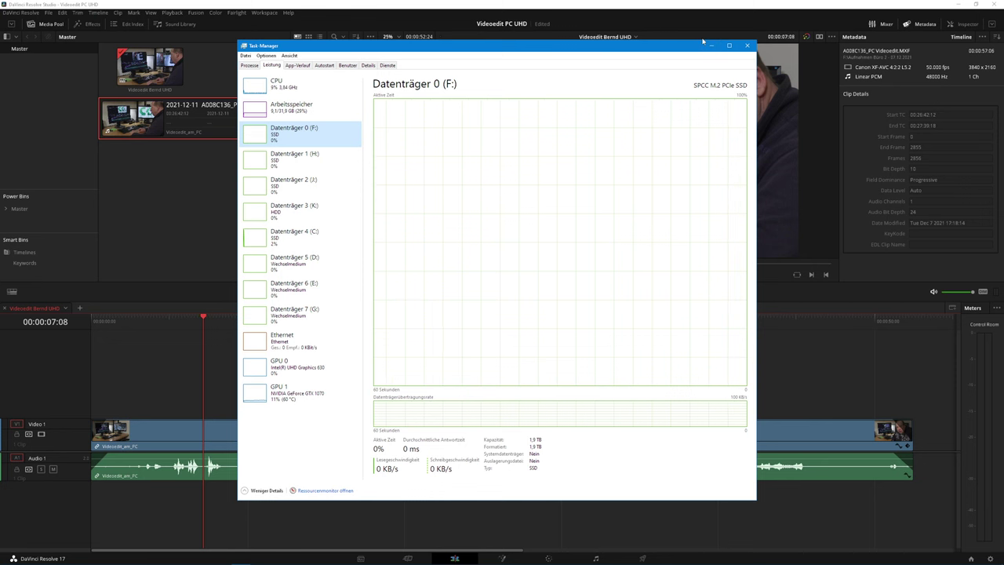
pyautogui.click(249, 65)
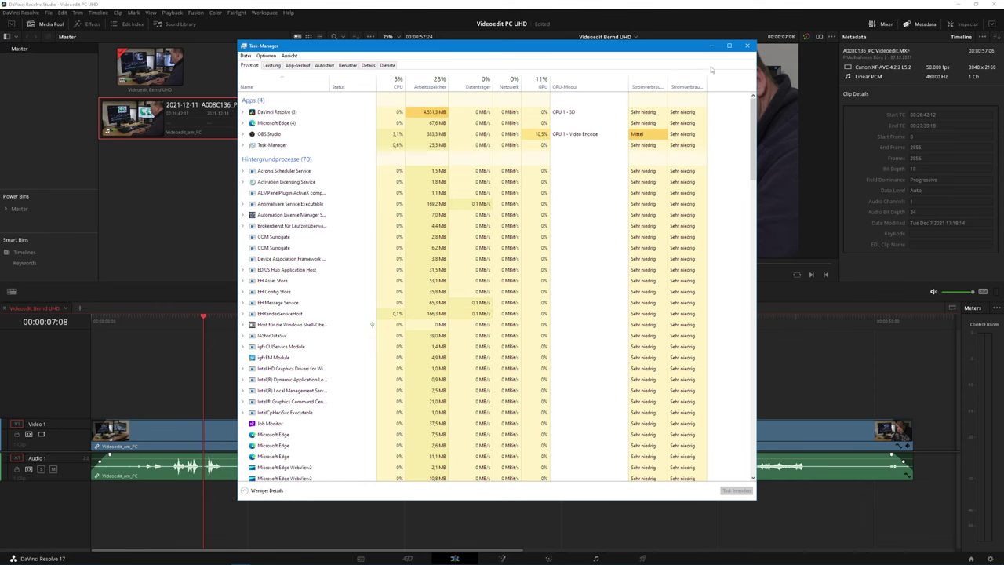
pyautogui.click(747, 46)
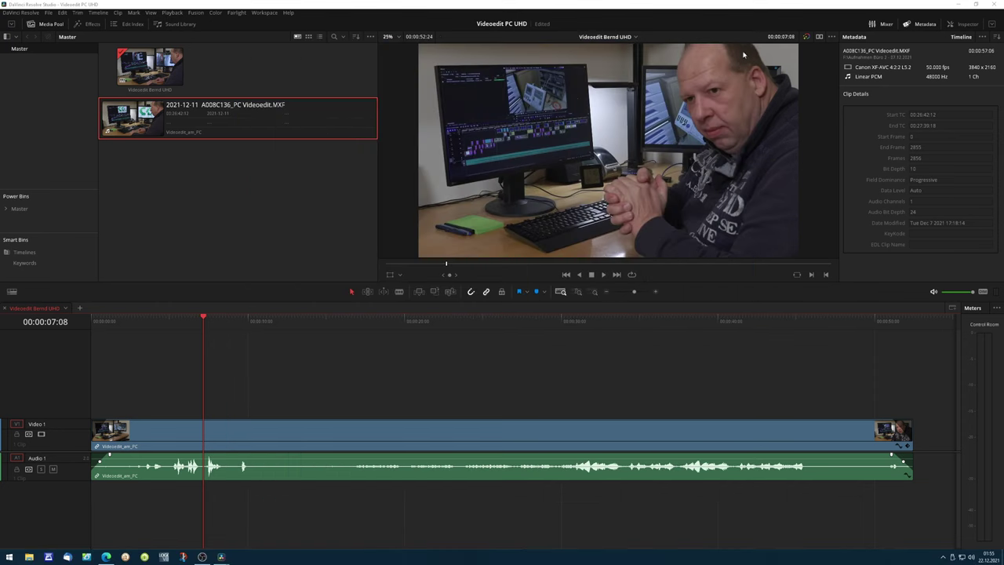
pyautogui.click(308, 320)
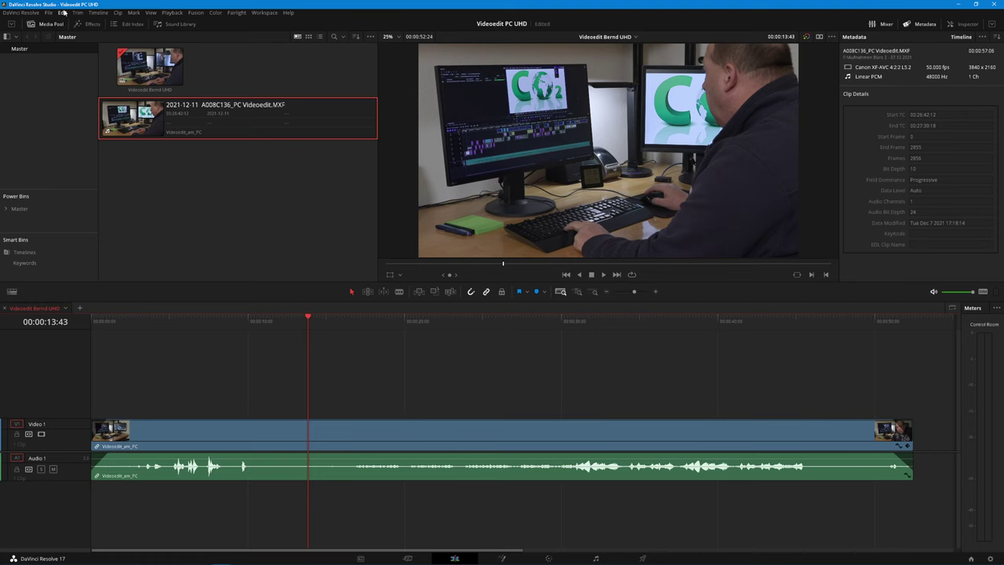
pyautogui.click(255, 320)
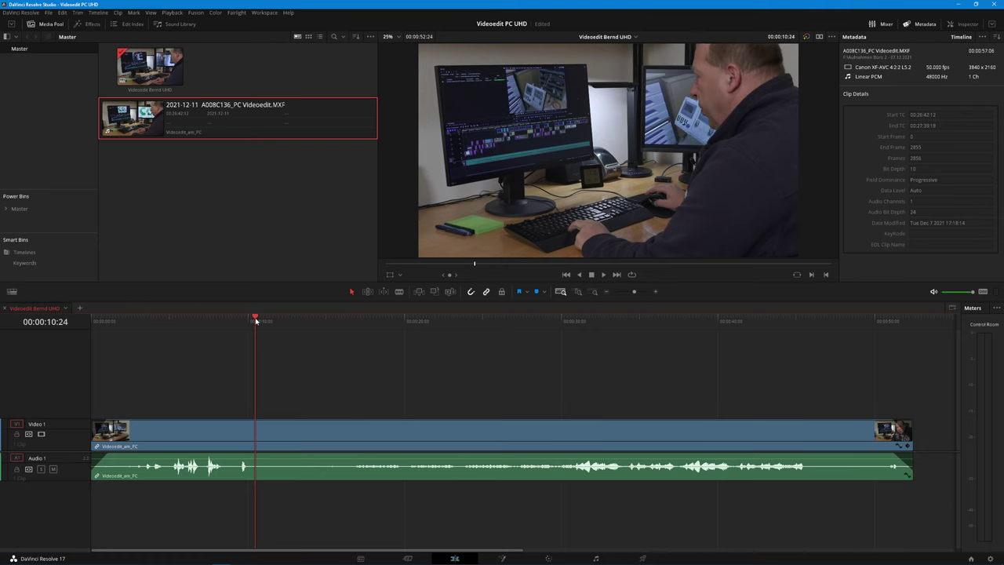
pyautogui.click(20, 12)
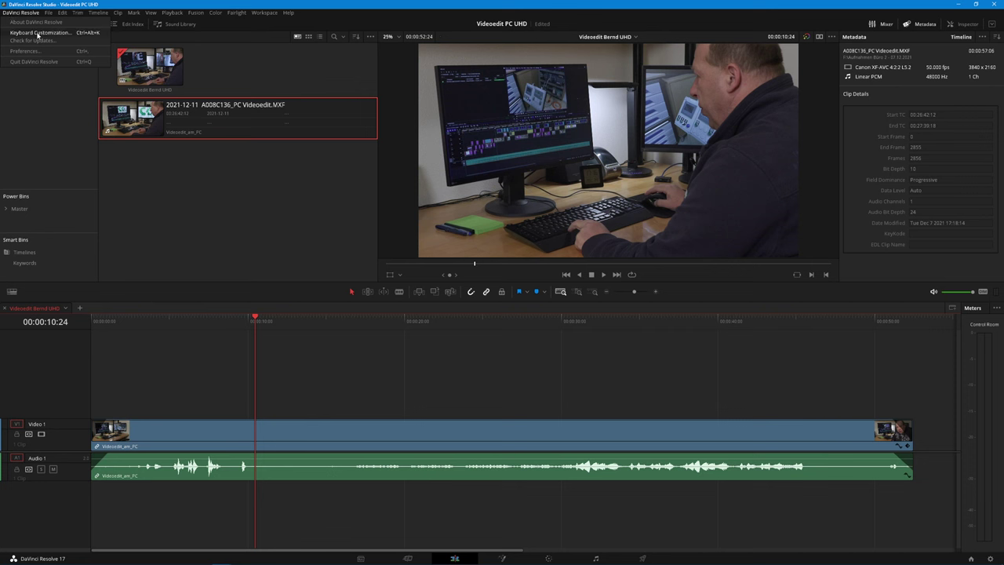
pyautogui.click(37, 33)
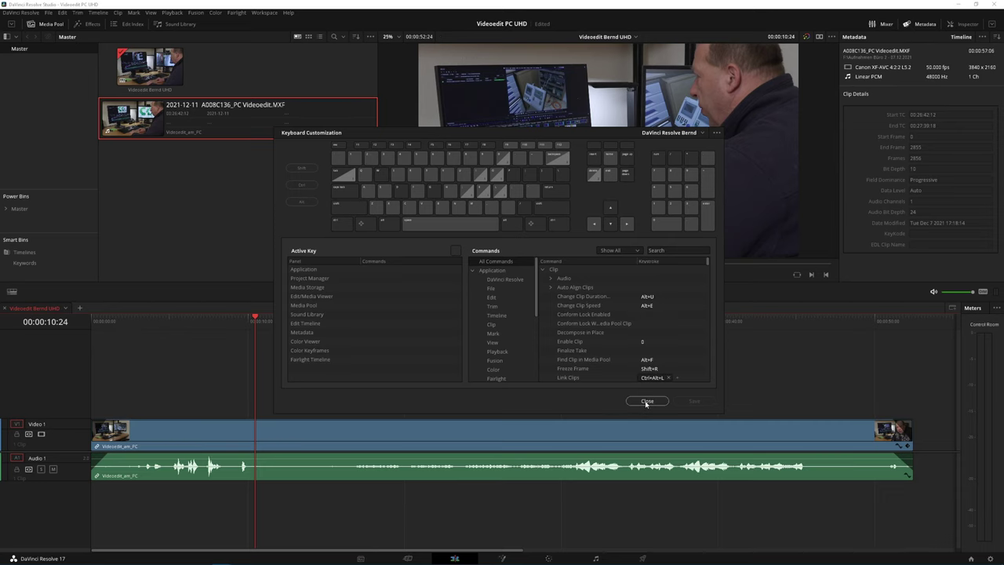
pyautogui.click(646, 401)
pyautogui.click(440, 320)
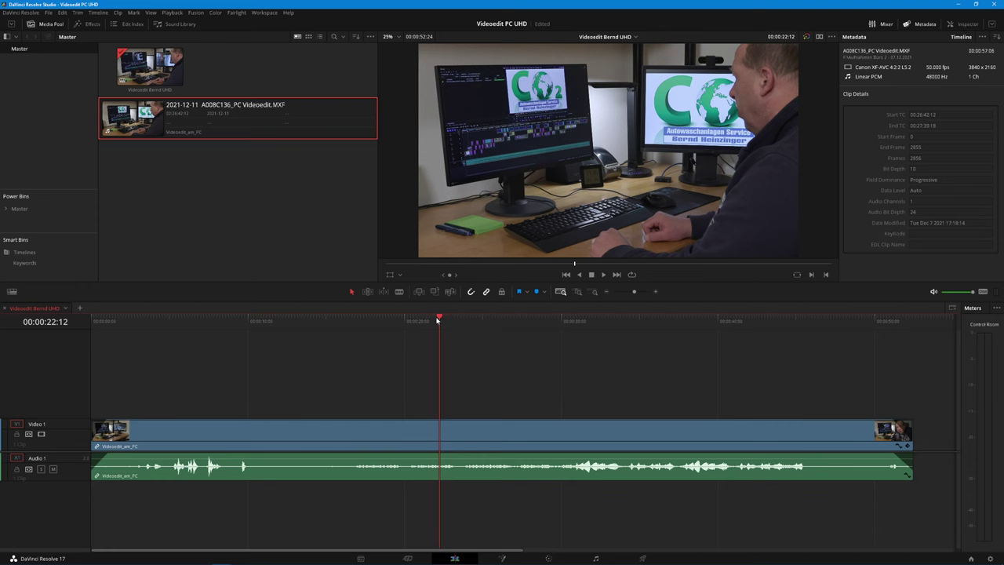
# Set the clip's audio format to Mono in Clip Attributes and play from about 31 seconds to check it.
pyautogui.rightClick(384, 439)
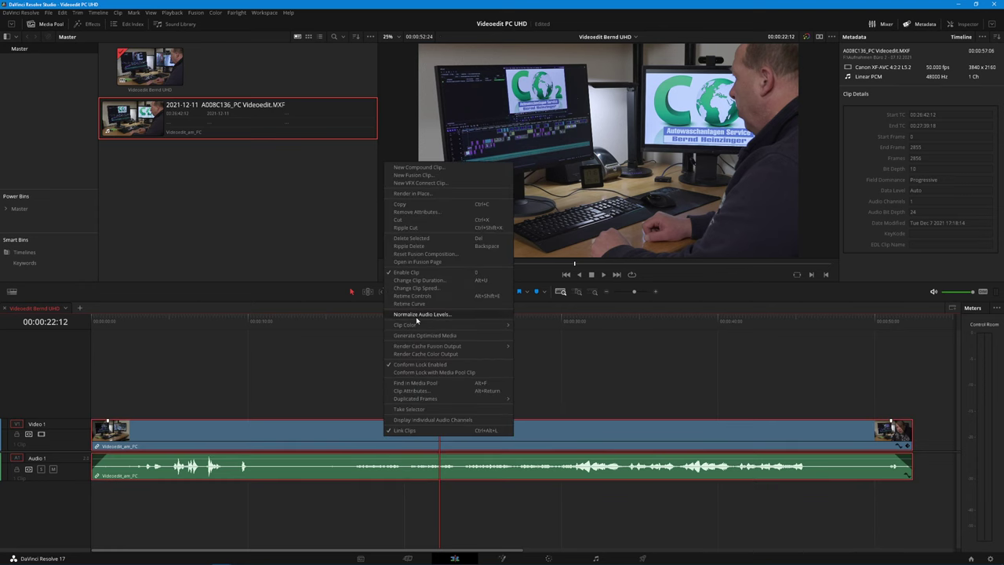
pyautogui.click(414, 390)
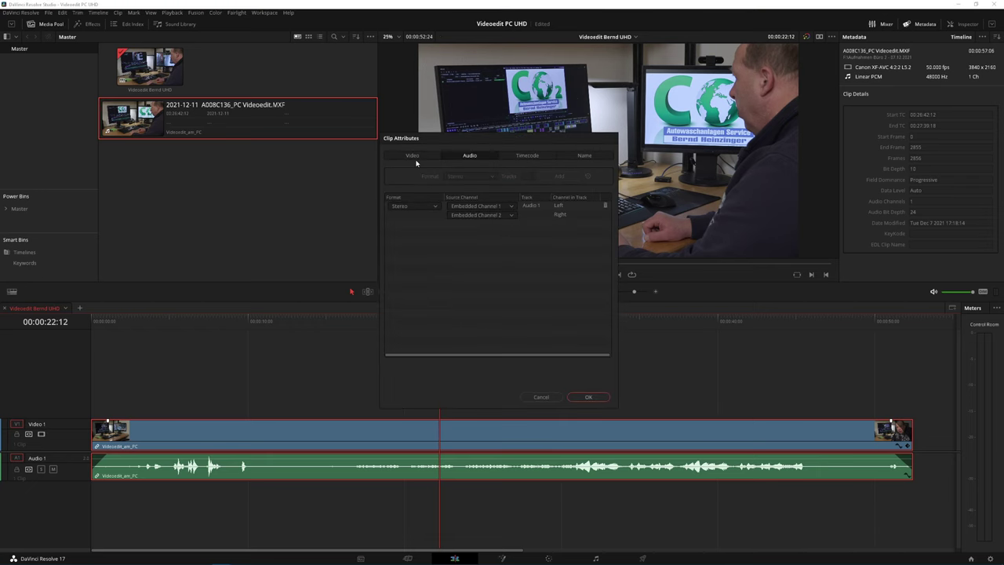
pyautogui.click(413, 208)
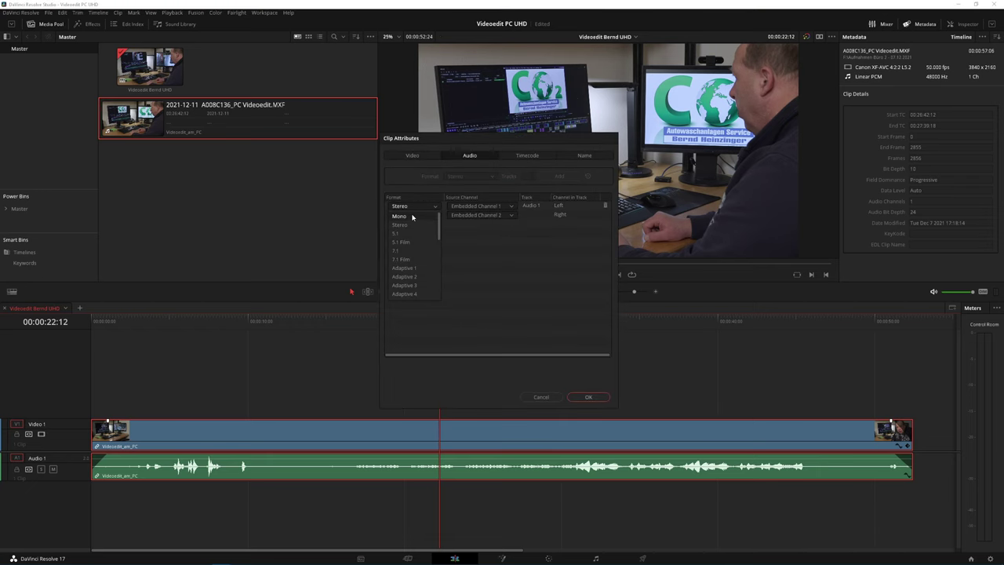
pyautogui.click(428, 220)
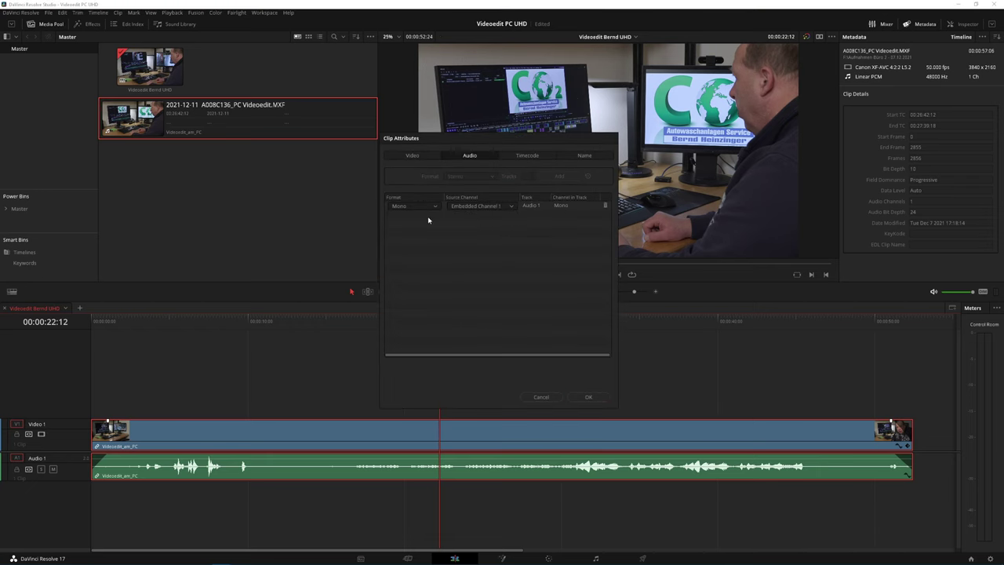
pyautogui.click(588, 397)
pyautogui.click(578, 321)
pyautogui.press('space')
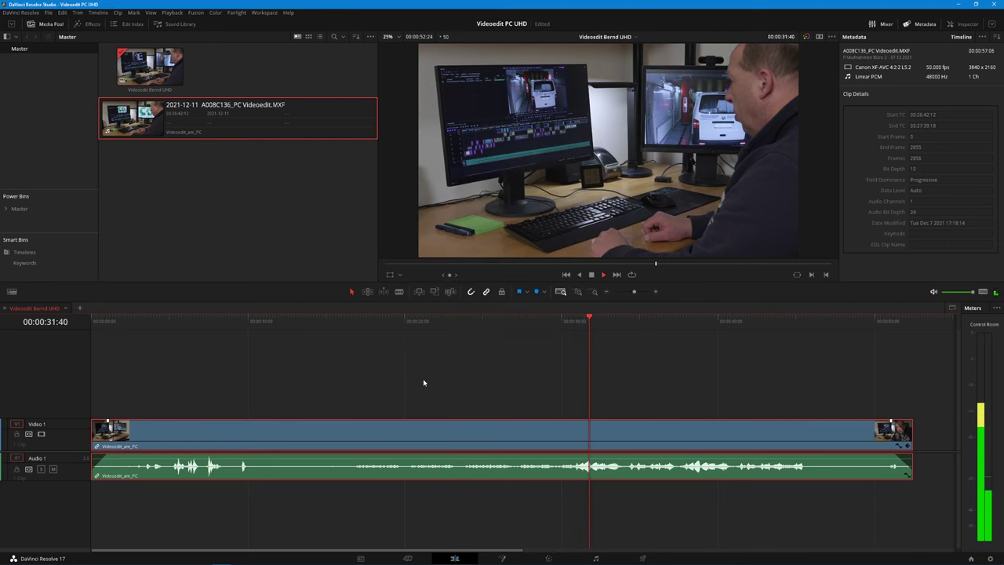
# Change the Audio 1 track type to mono and play it back from near the start.
pyautogui.rightClick(76, 464)
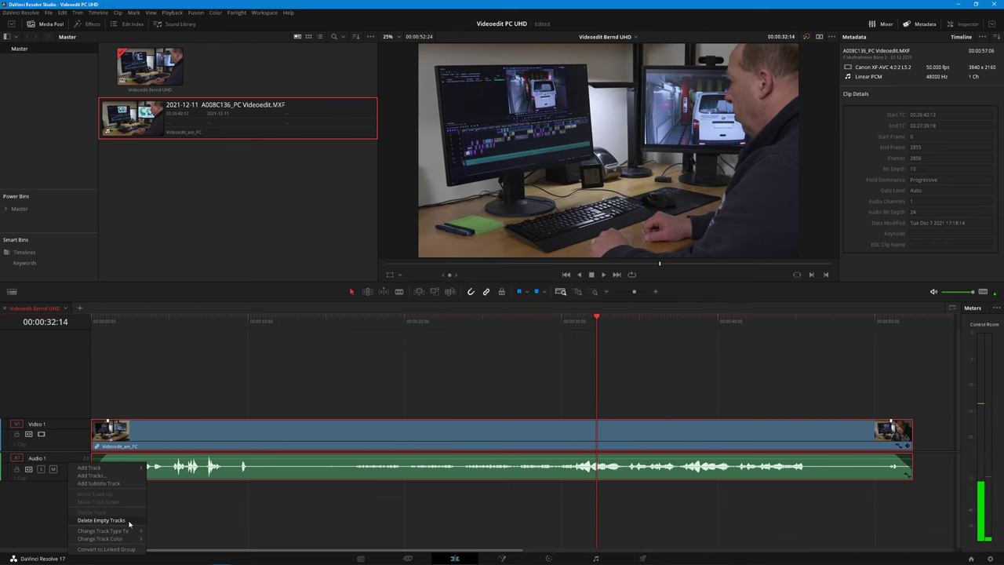
pyautogui.click(167, 533)
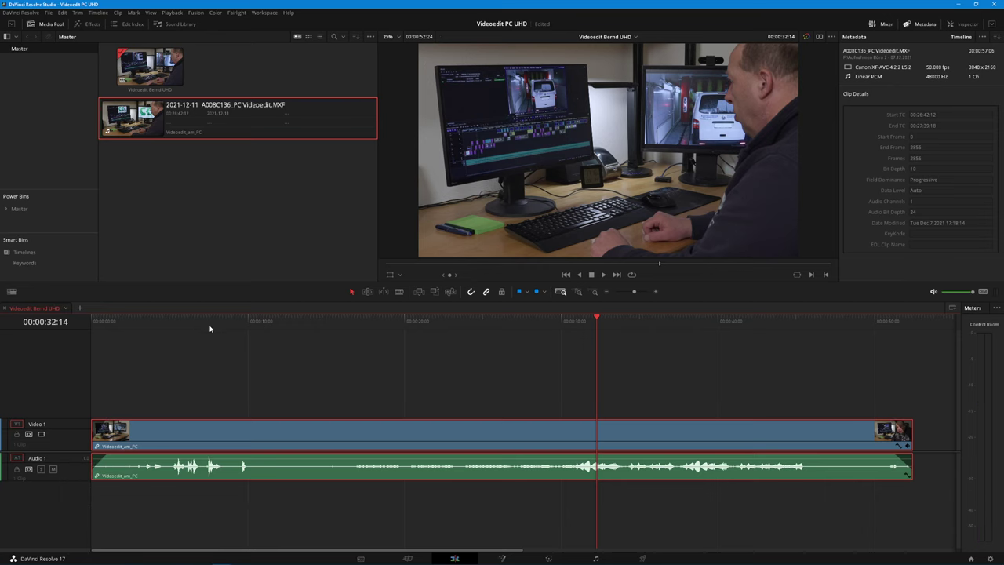
pyautogui.click(181, 321)
pyautogui.press('space')
pyautogui.click(516, 321)
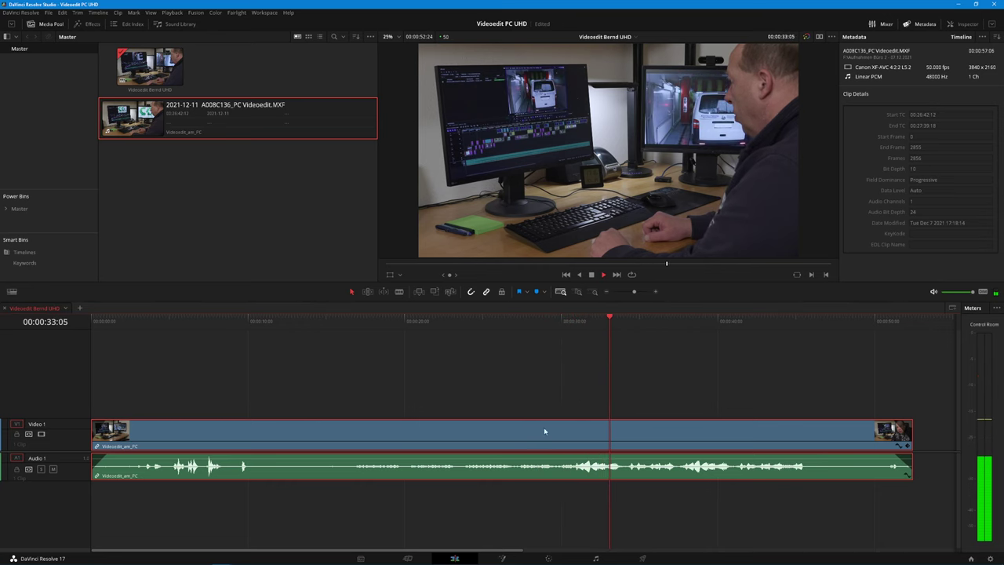
# Normalize the clip's audio levels, then clear the selection.
pyautogui.rightClick(495, 471)
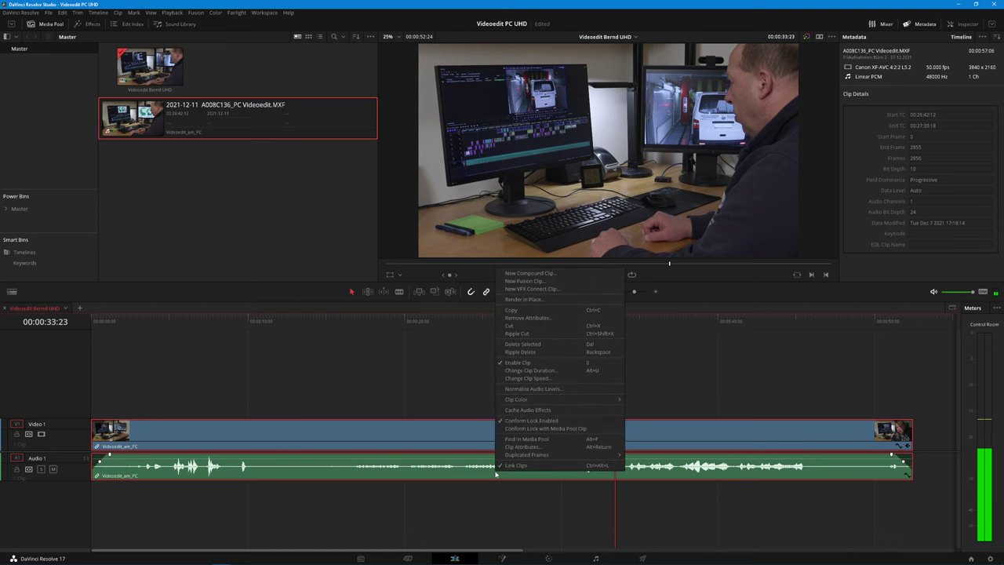
pyautogui.click(537, 390)
pyautogui.click(554, 434)
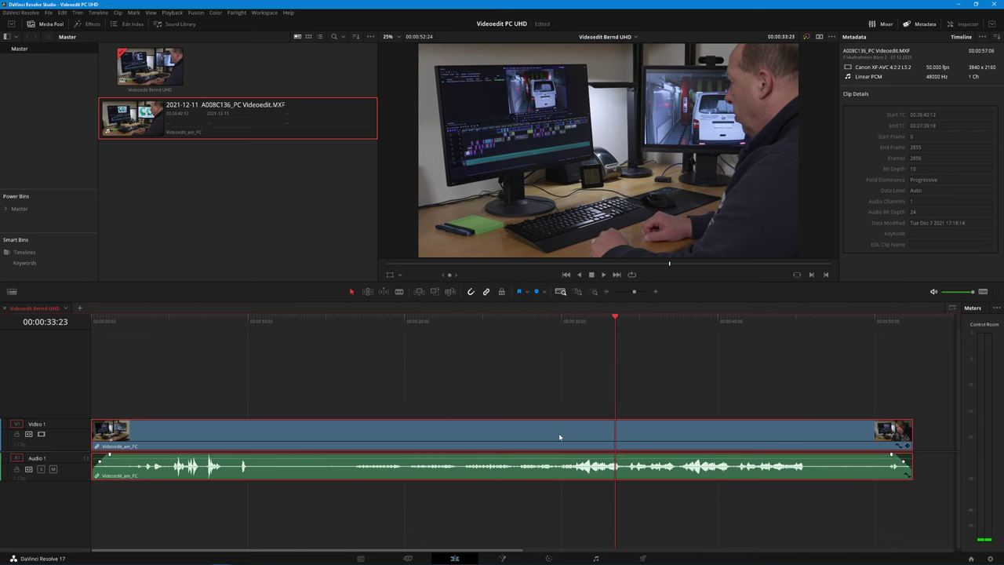
pyautogui.click(542, 381)
# On the Fairlight page, enlarge the Audio 1 track, reset the loudness meter and play from about 2 seconds.
pyautogui.click(596, 558)
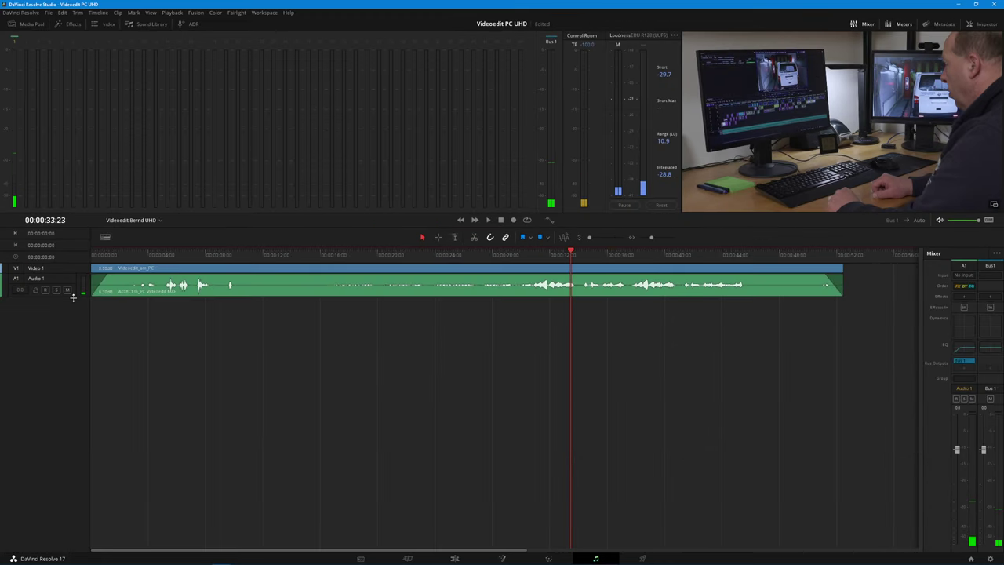
pyautogui.moveTo(75, 296); pyautogui.dragTo(83, 349)
pyautogui.click(661, 205)
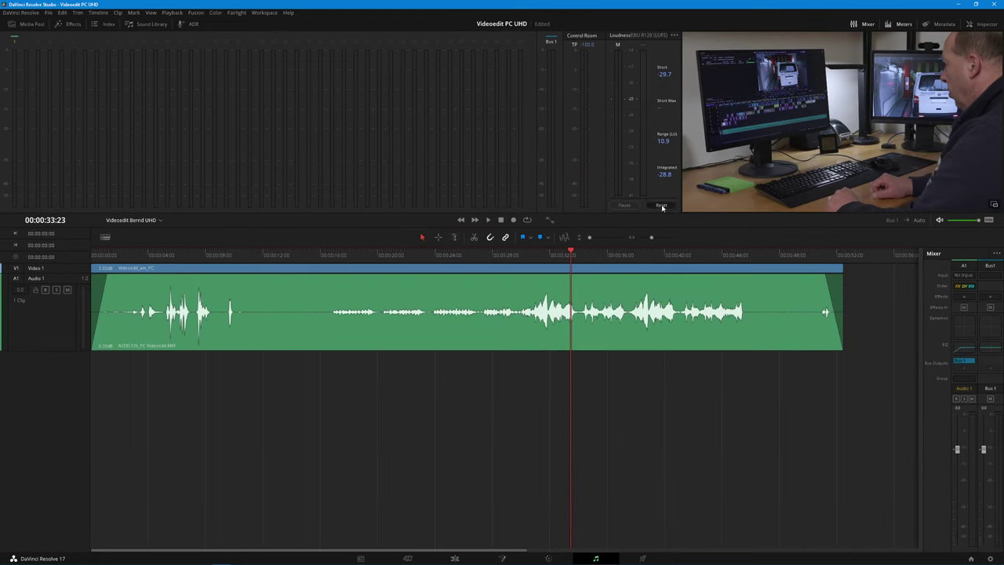
pyautogui.click(124, 255)
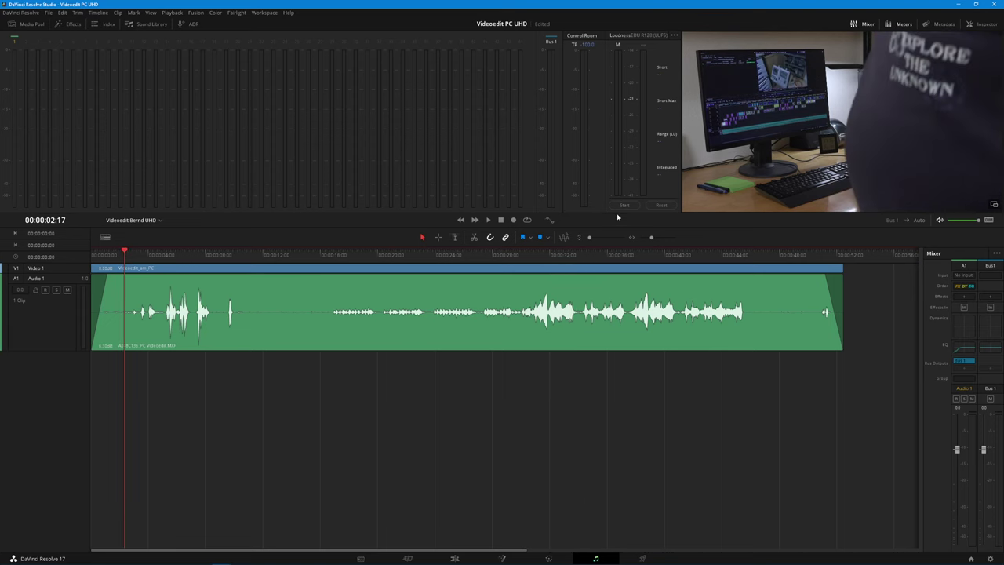
pyautogui.press('space')
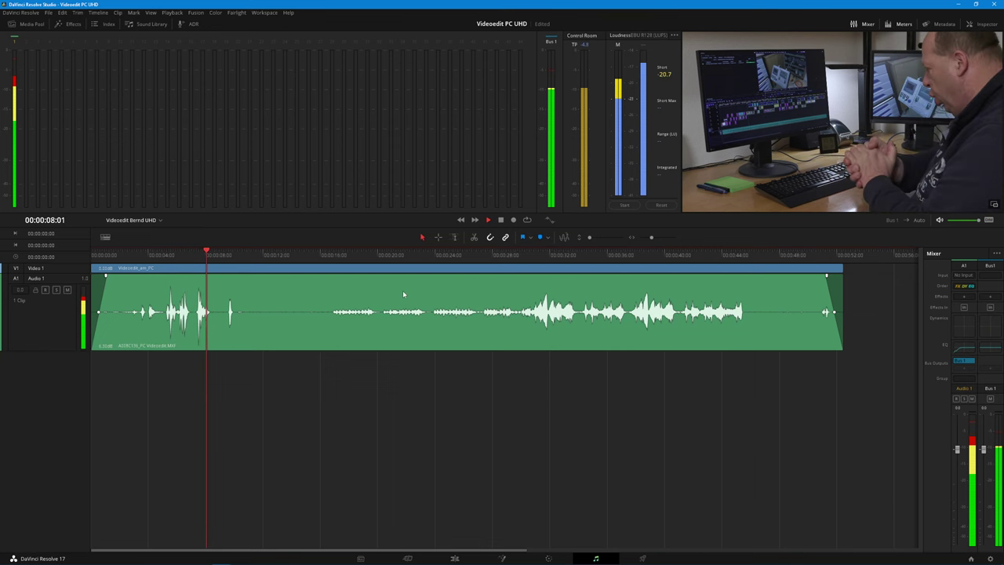
pyautogui.press('space')
# Add a low-cut EQ to Audio 1 (151 Hz at -5.7 dB, 53 Hz at -5.4 dB), then shrink the track.
pyautogui.doubleClick(964, 348)
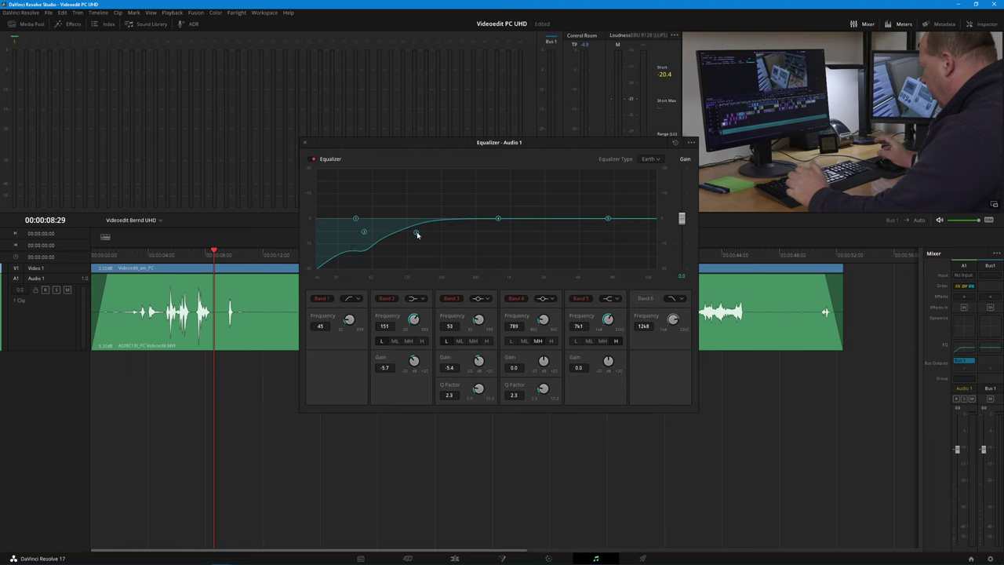
pyautogui.click(305, 143)
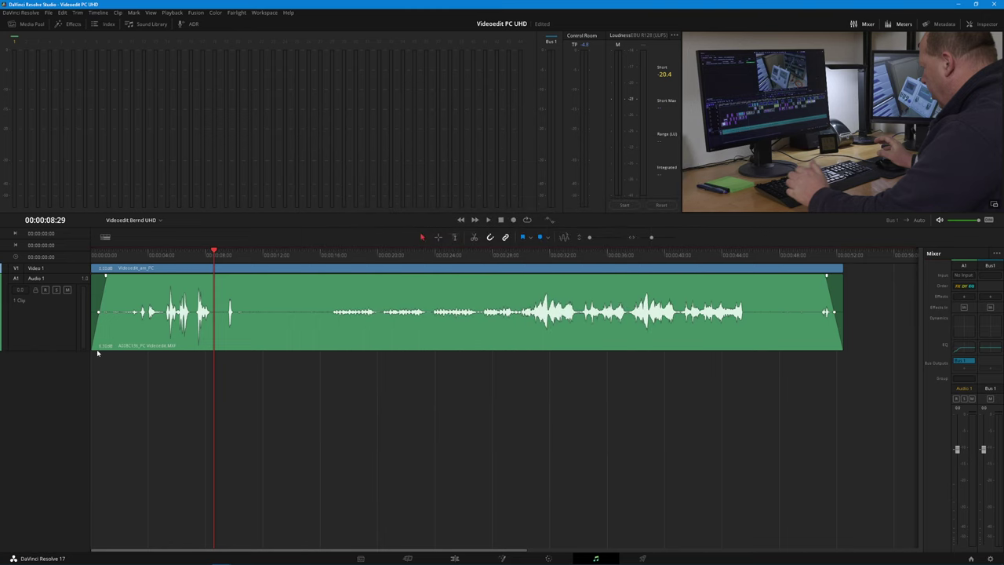
pyautogui.click(72, 349)
pyautogui.moveTo(71, 349); pyautogui.dragTo(87, 322)
pyautogui.click(162, 365)
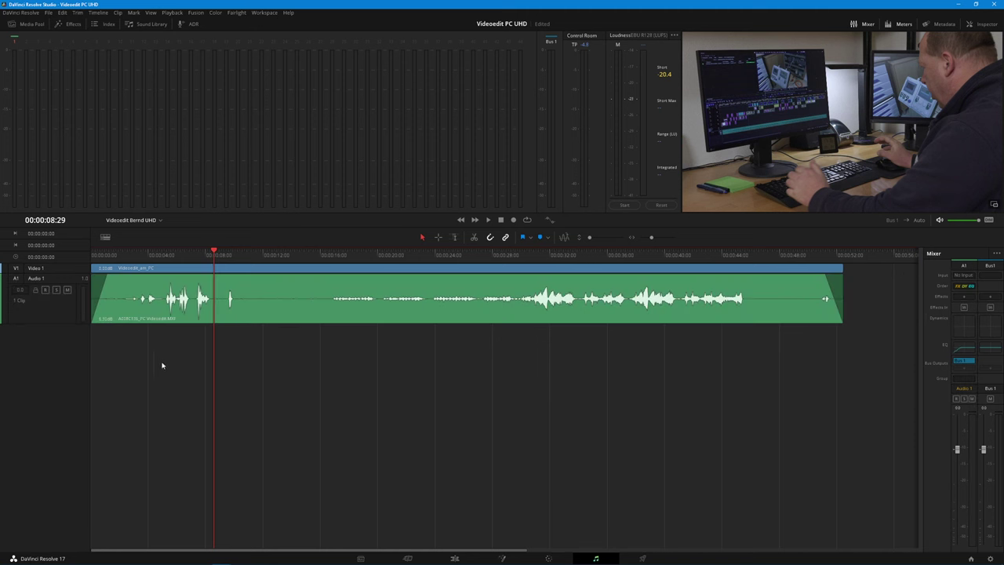
# Switch back to the Edit page and look through the File and DaVinci Resolve menus.
pyautogui.click(454, 557)
pyautogui.click(47, 13)
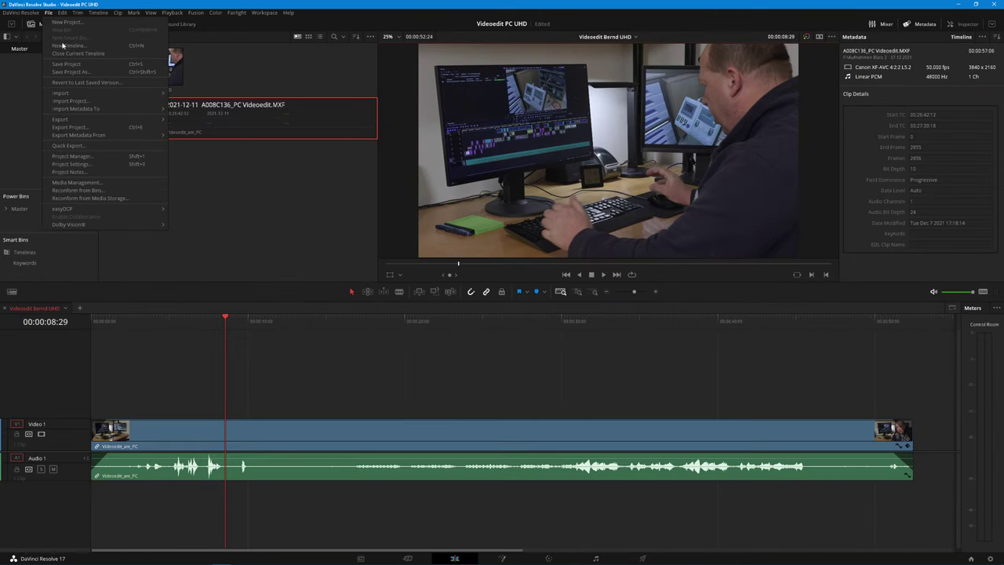
pyautogui.click(44, 23)
pyautogui.click(34, 13)
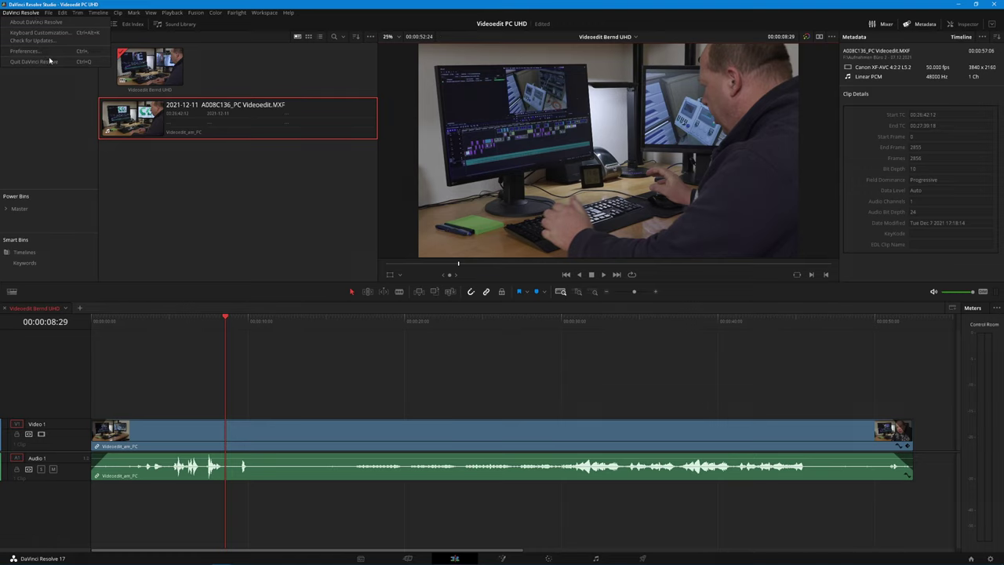